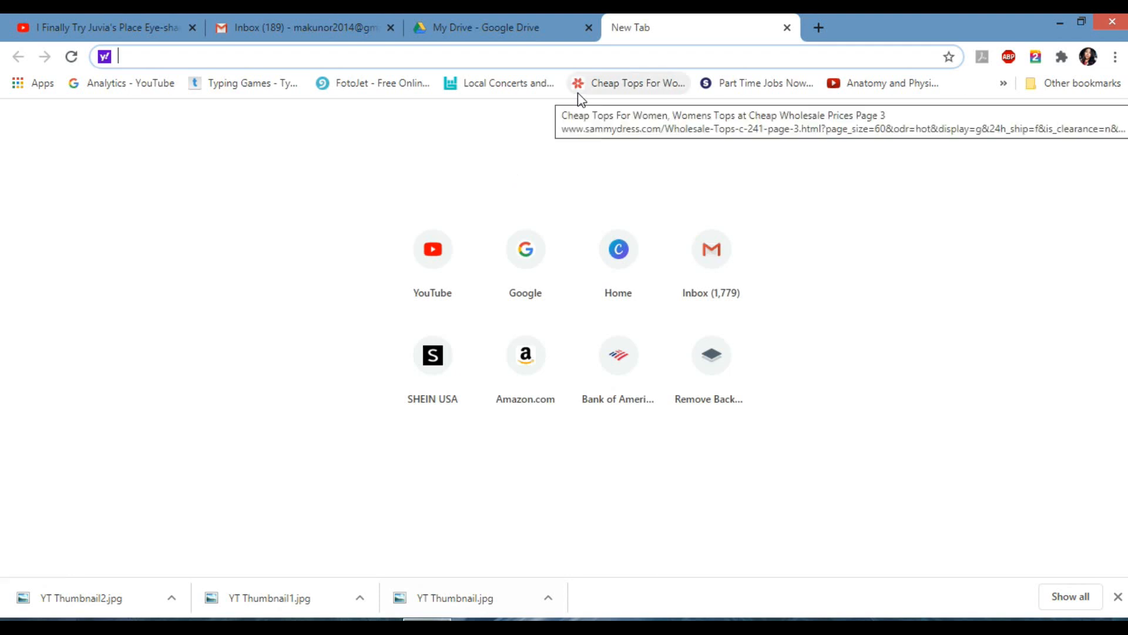
Open canva.com and create a blank YouTube Thumbnail design.
{"action": "type", "text": "ca"}
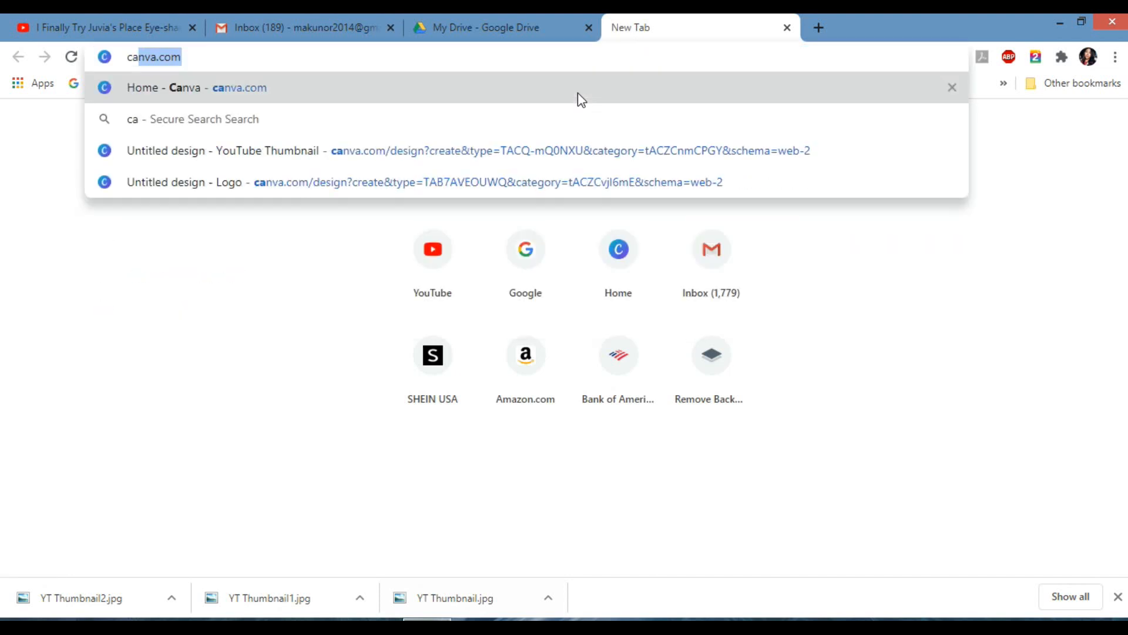
{"action": "key", "text": "Return"}
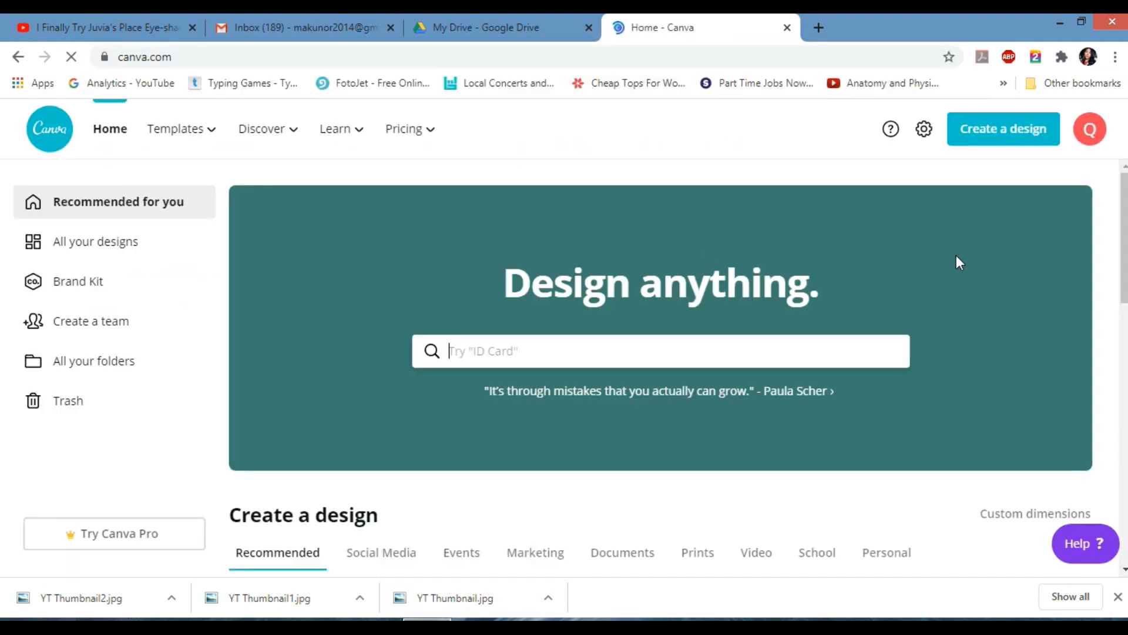
{"action": "scroll", "coordinate": [738, 272], "scroll_direction": "down", "scroll_amount": 5}
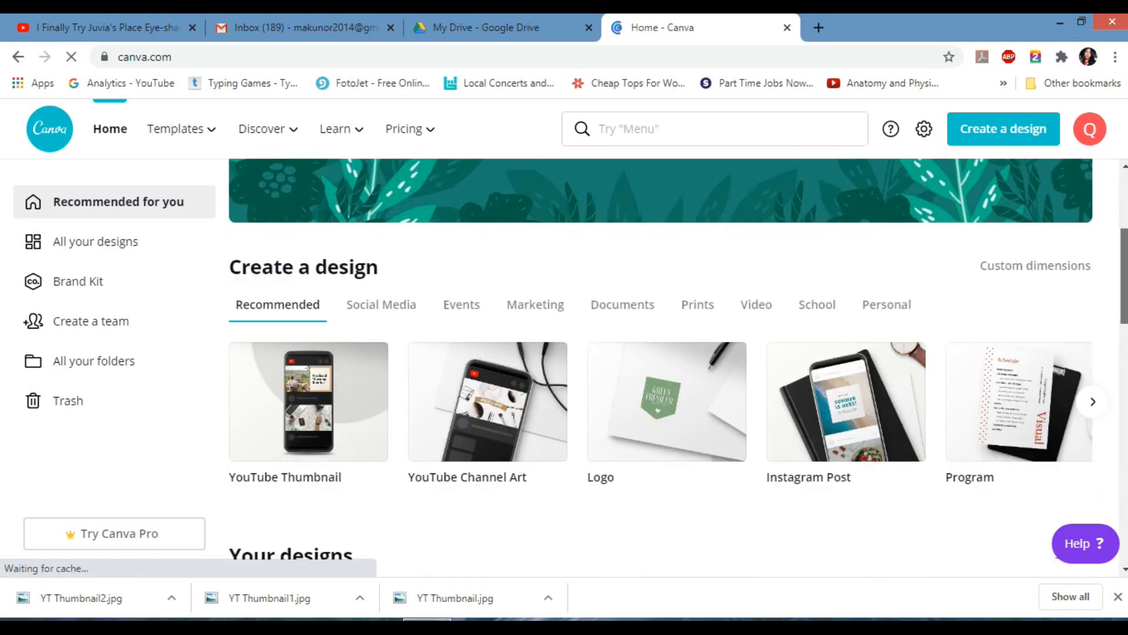
{"action": "left_click", "coordinate": [347, 371]}
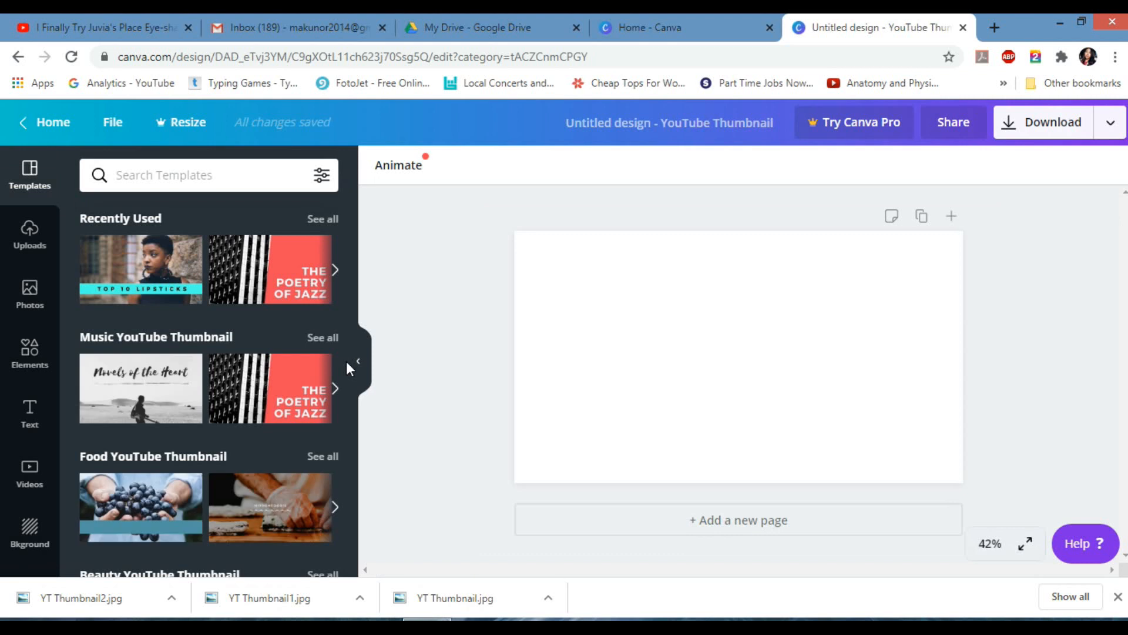
Upload the images YT Thumbnail, YT Thumbnail1 and YT Thumbnail2 from the Downloads folder to the design's uploads.
{"action": "left_click_drag", "start_coordinate": [348, 261], "coordinate": [348, 316]}
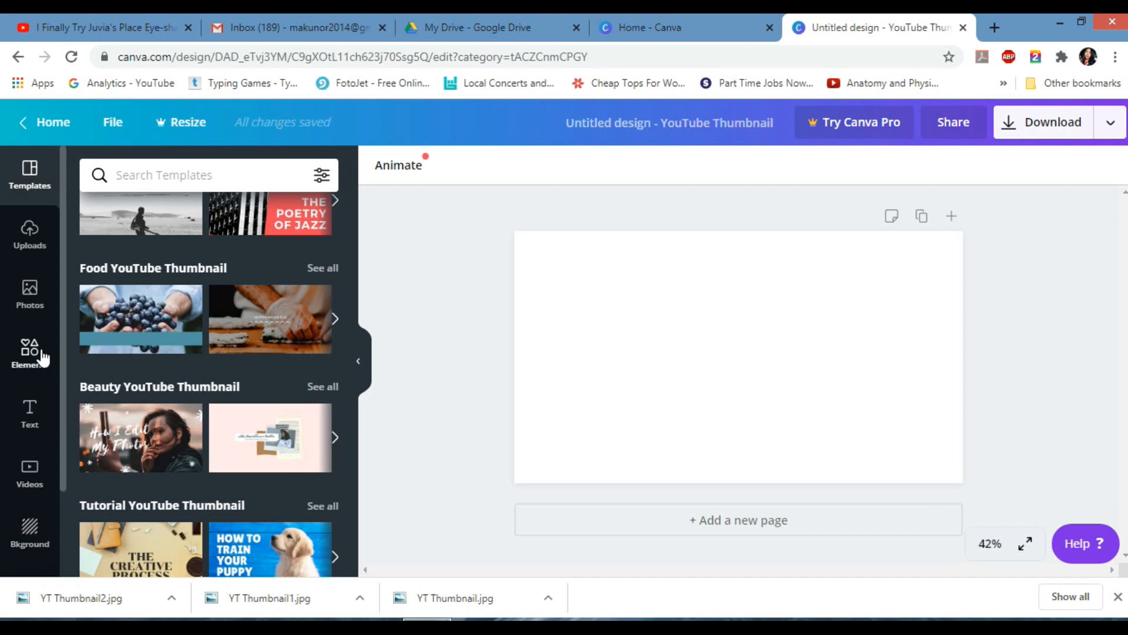
{"action": "left_click", "coordinate": [30, 235]}
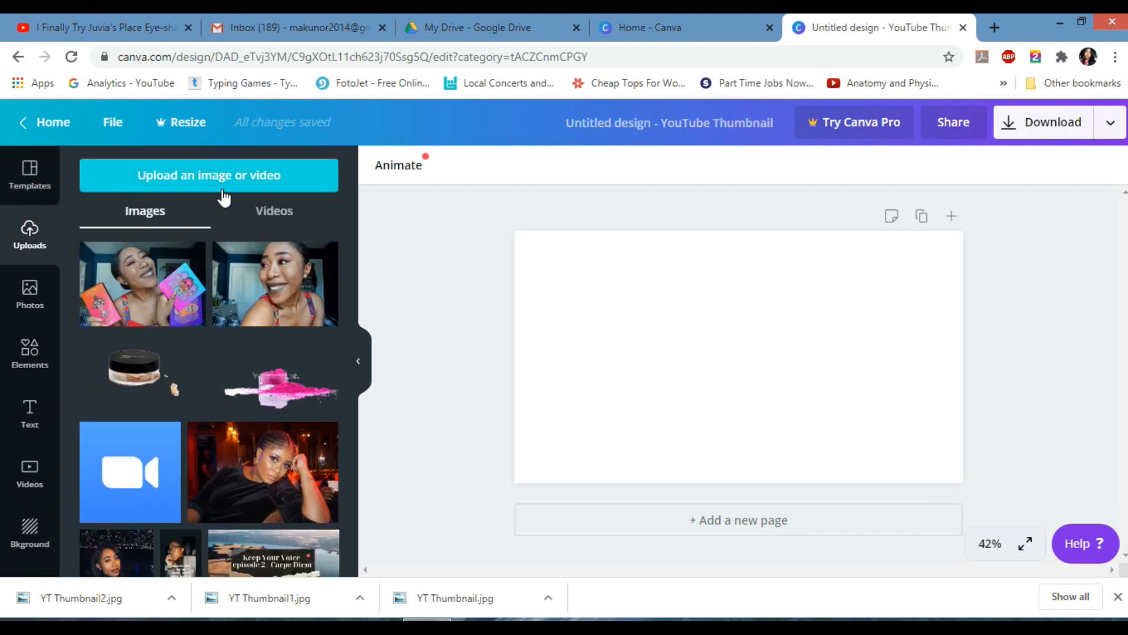
{"action": "left_click", "coordinate": [225, 185]}
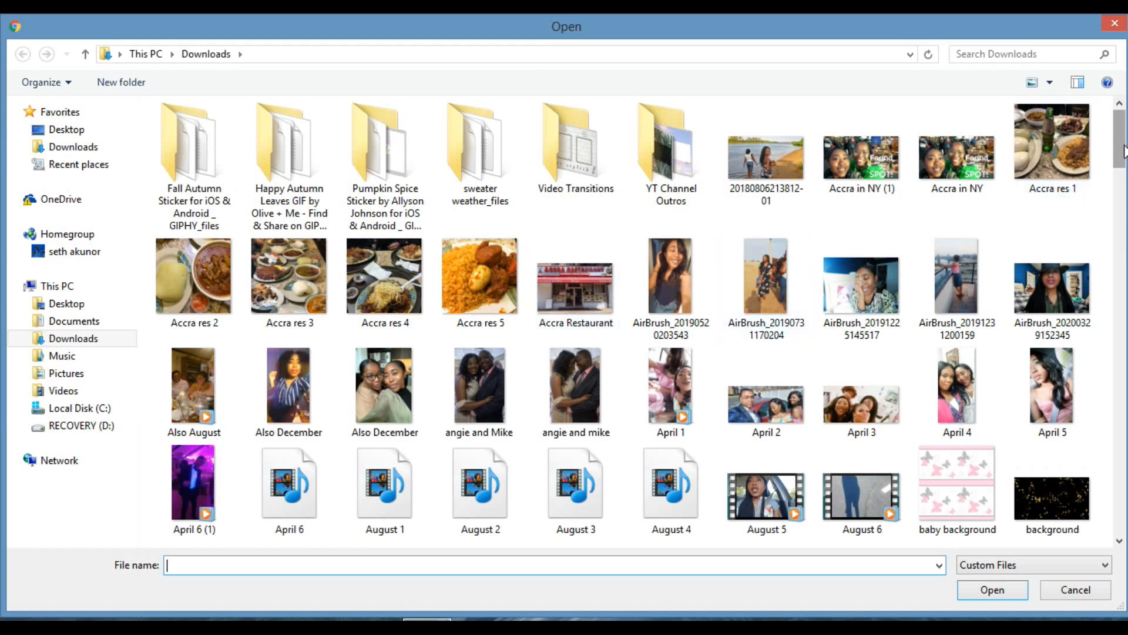
{"action": "left_click_drag", "start_coordinate": [1122, 146], "coordinate": [1107, 520]}
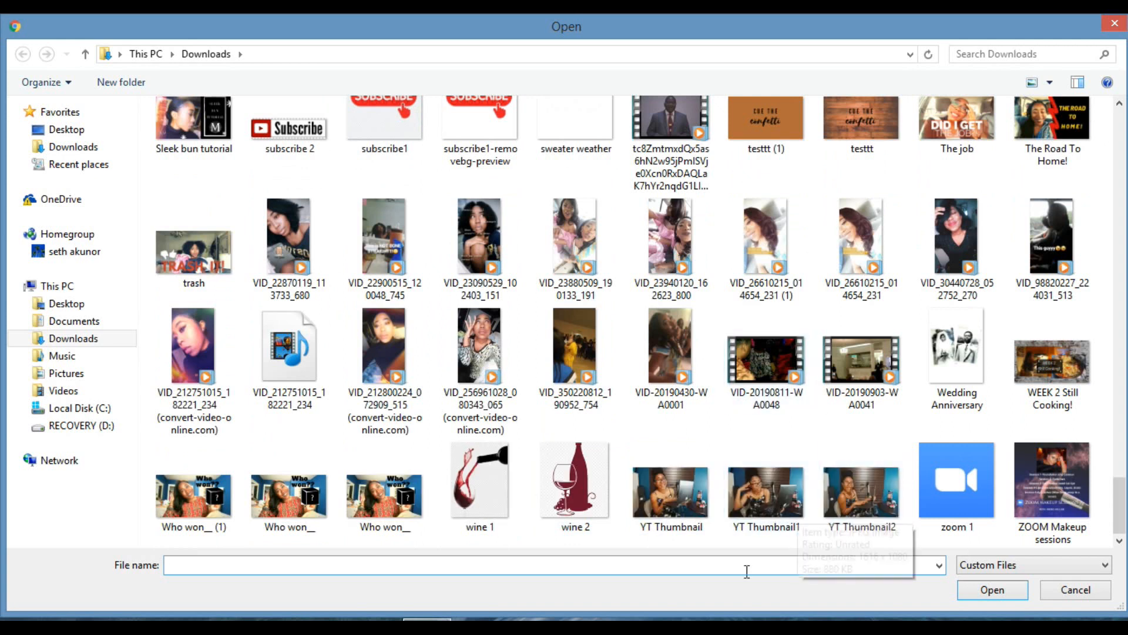
{"action": "left_click", "coordinate": [687, 498]}
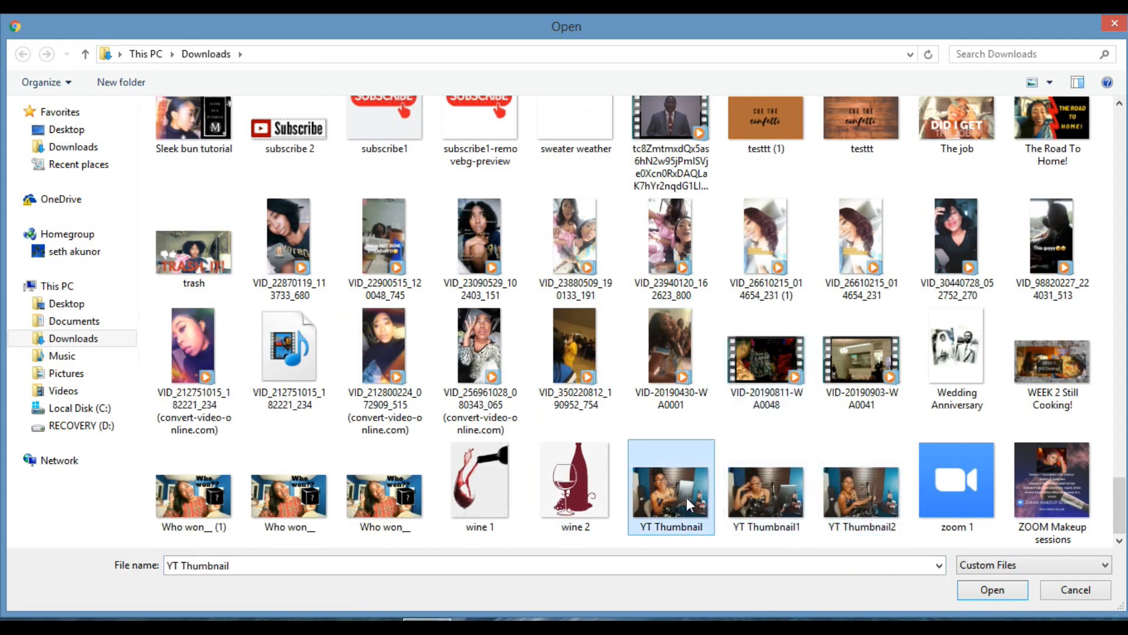
{"action": "left_click", "coordinate": [731, 499], "text": "ctrl"}
{"action": "left_click", "coordinate": [844, 504], "text": "ctrl"}
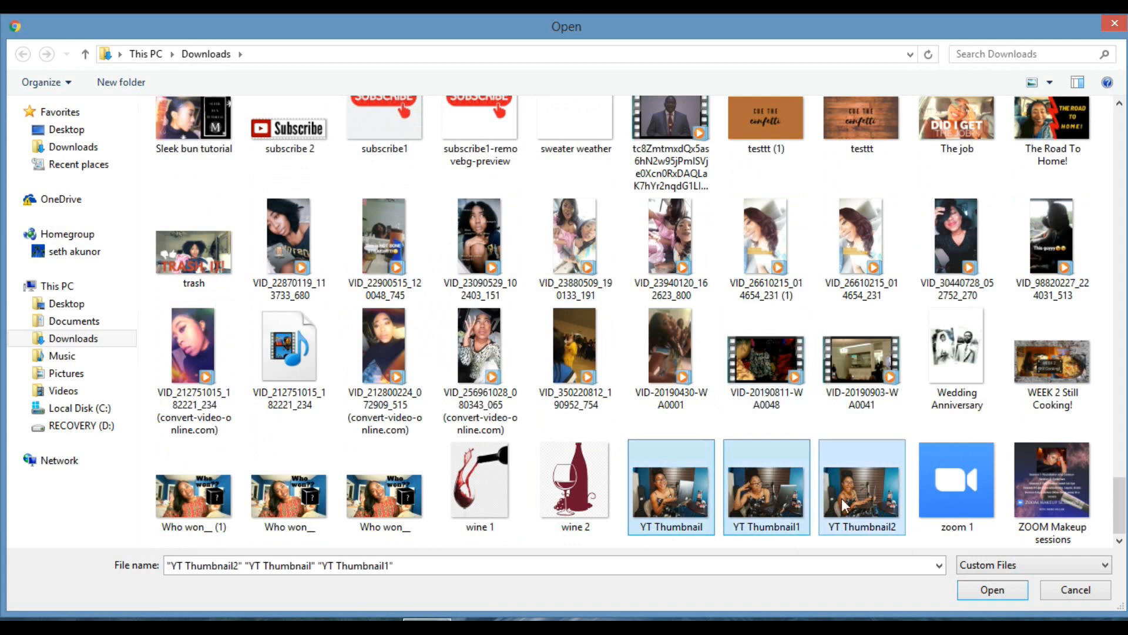
{"action": "left_click", "coordinate": [968, 590]}
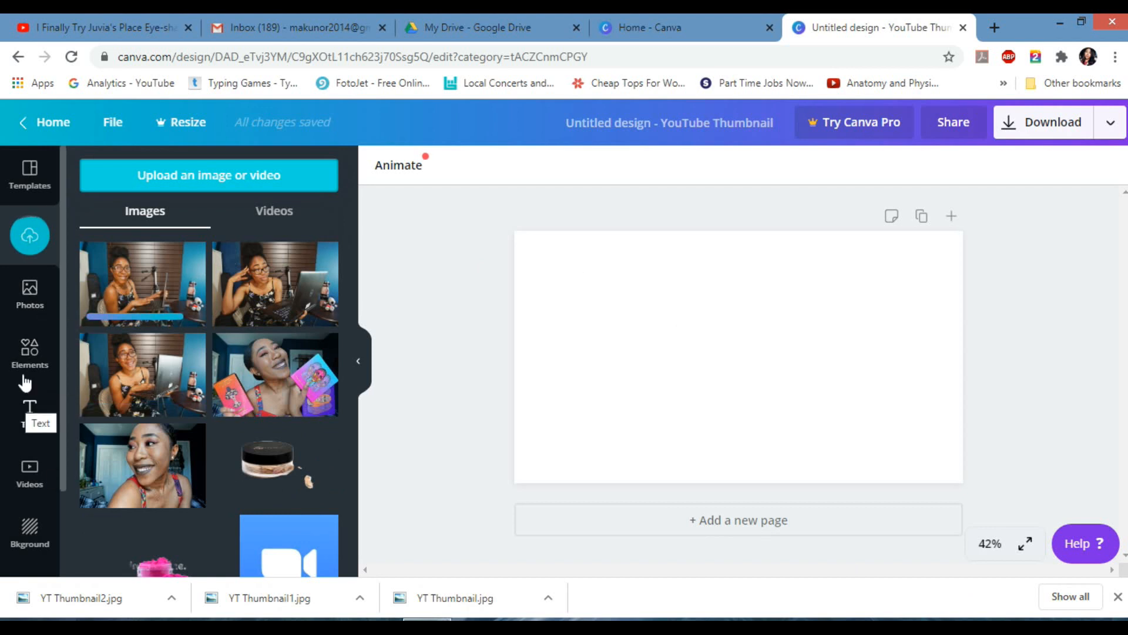
Browse the full Food YouTube Thumbnail template collection.
{"action": "left_click", "coordinate": [35, 176]}
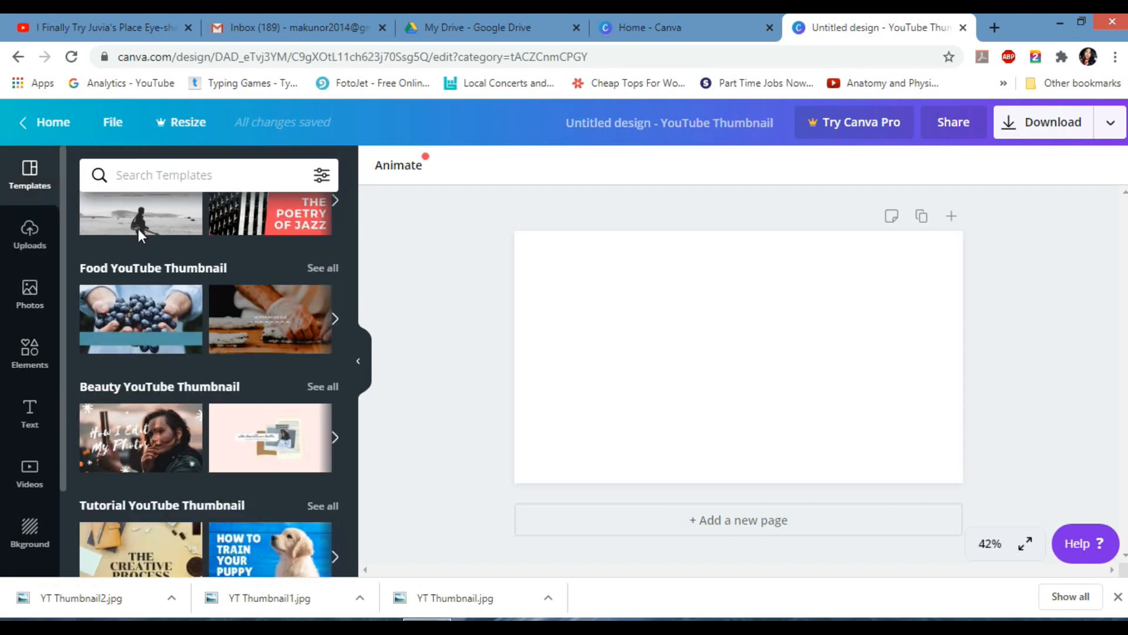
{"action": "left_click", "coordinate": [314, 268]}
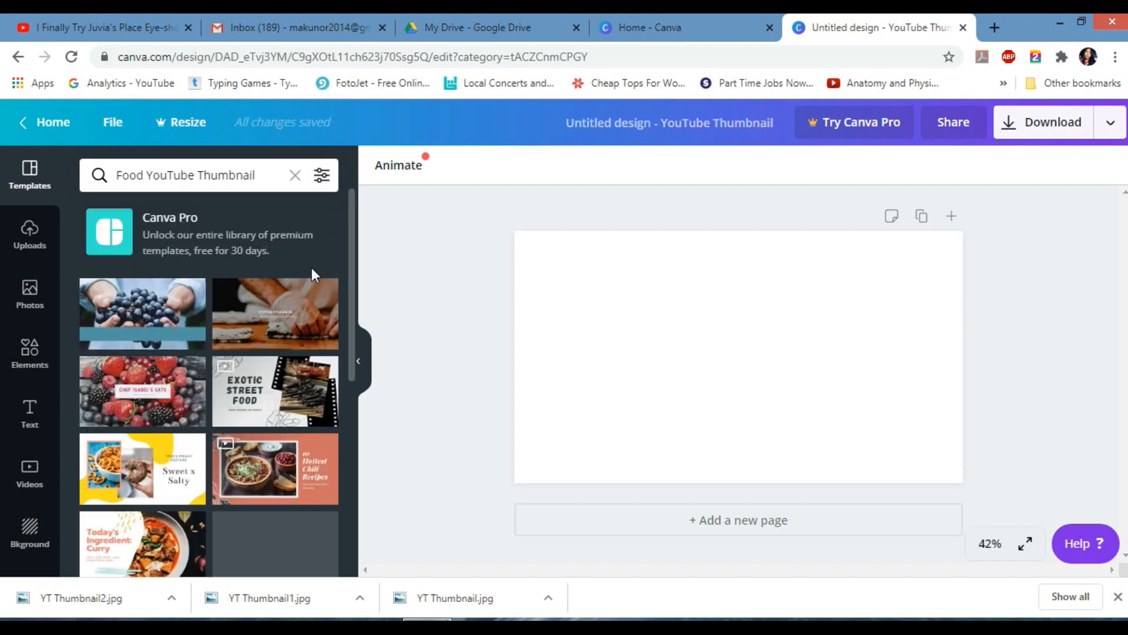
{"action": "left_click_drag", "start_coordinate": [350, 259], "coordinate": [356, 407]}
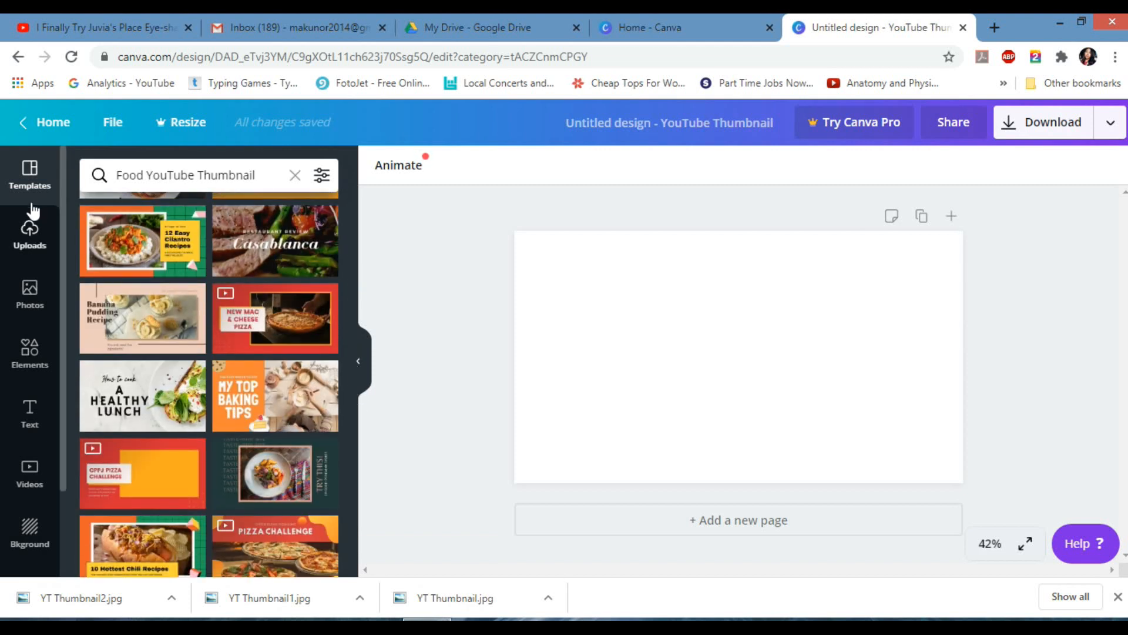
Apply the "Real Beauty Talk" template from the Beauty YouTube Thumbnail collection to the blank page.
{"action": "left_click", "coordinate": [30, 182]}
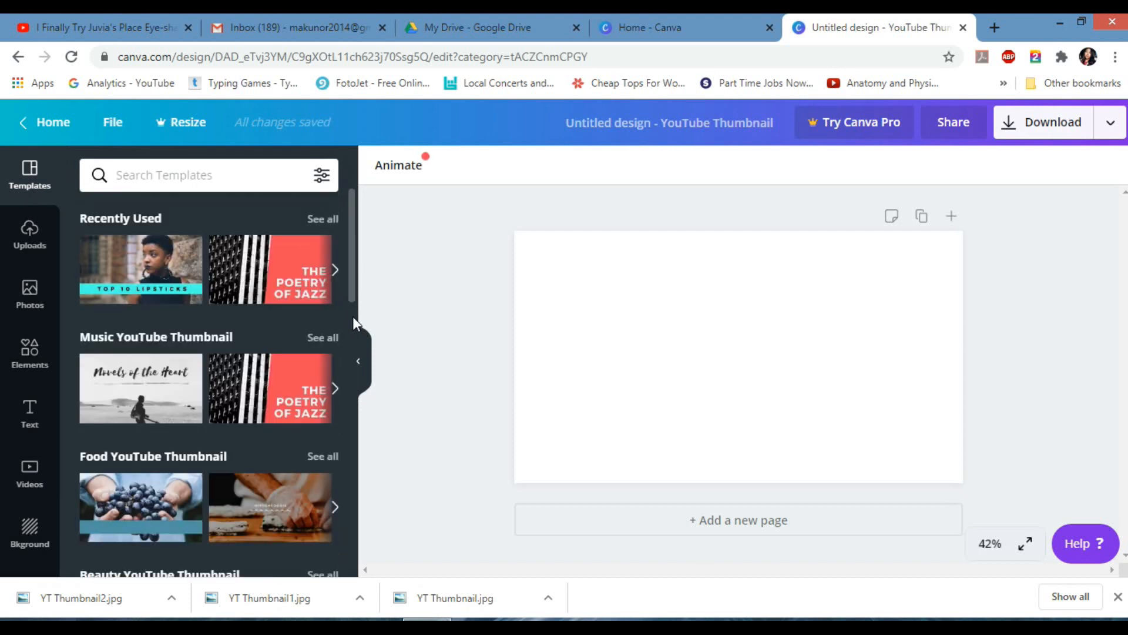
{"action": "left_click_drag", "start_coordinate": [352, 301], "coordinate": [360, 395]}
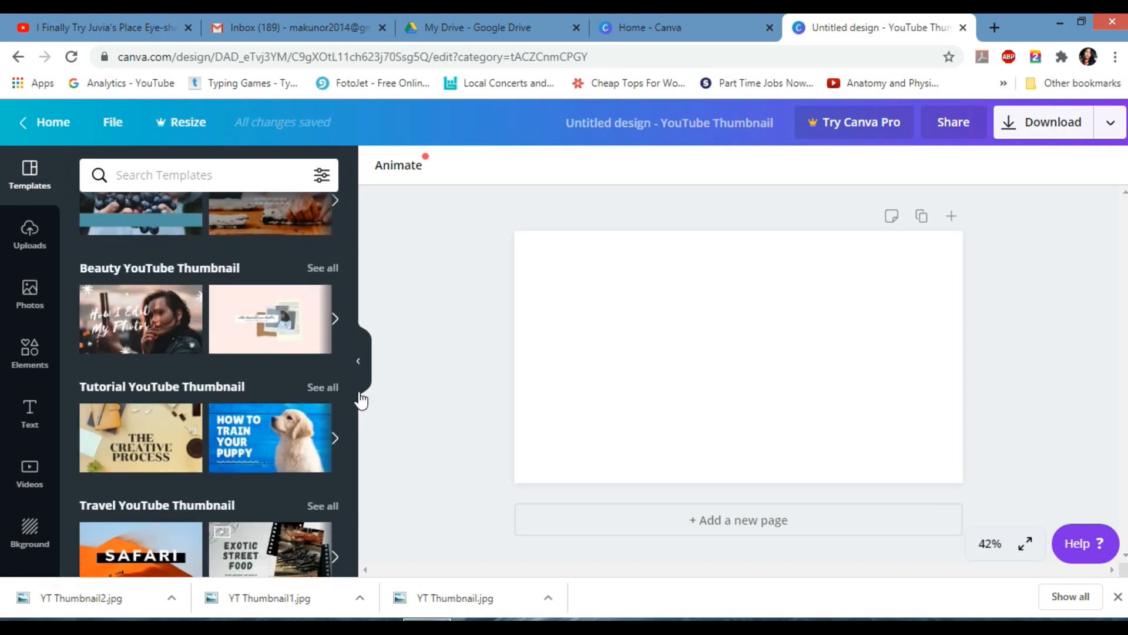
{"action": "left_click", "coordinate": [327, 270]}
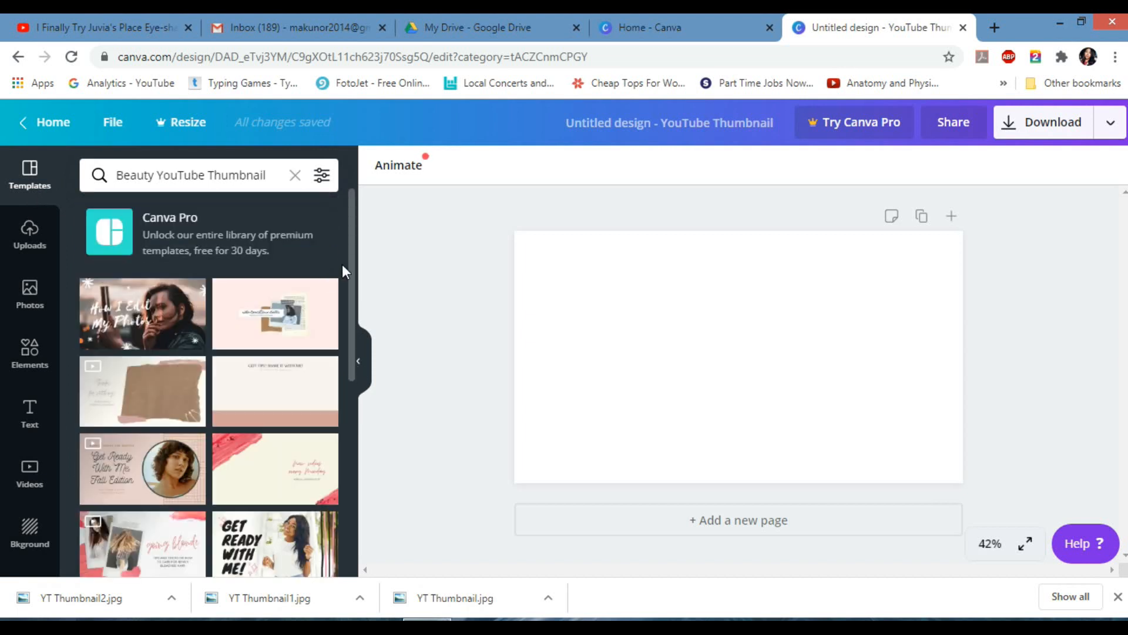
{"action": "scroll", "coordinate": [350, 267], "scroll_direction": "down", "scroll_amount": 8}
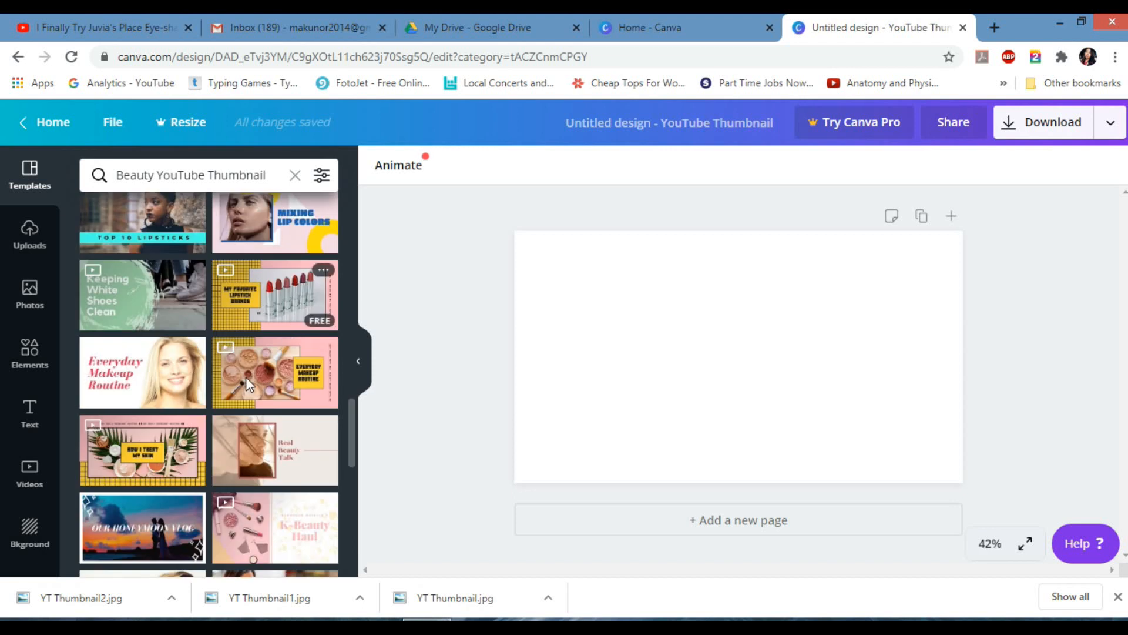
{"action": "left_click", "coordinate": [237, 428]}
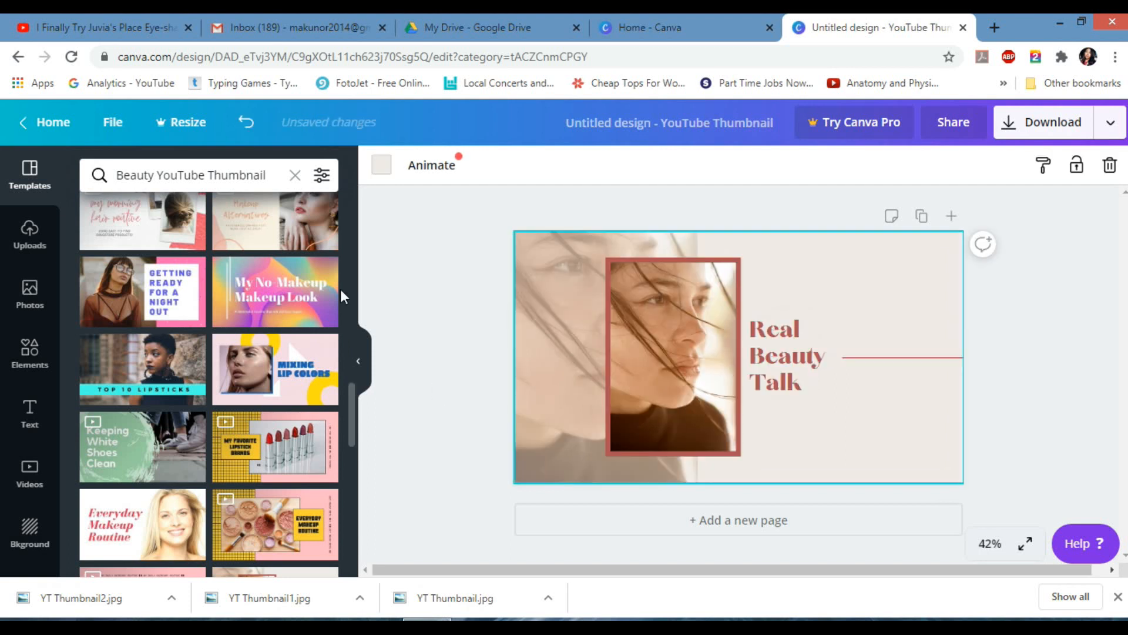
Delete the framed portrait and the faded portrait behind it, keeping the template's text and line.
{"action": "left_click", "coordinate": [29, 235]}
{"action": "left_click", "coordinate": [671, 310]}
{"action": "key", "text": "Delete"}
{"action": "key", "text": "ctrl+z"}
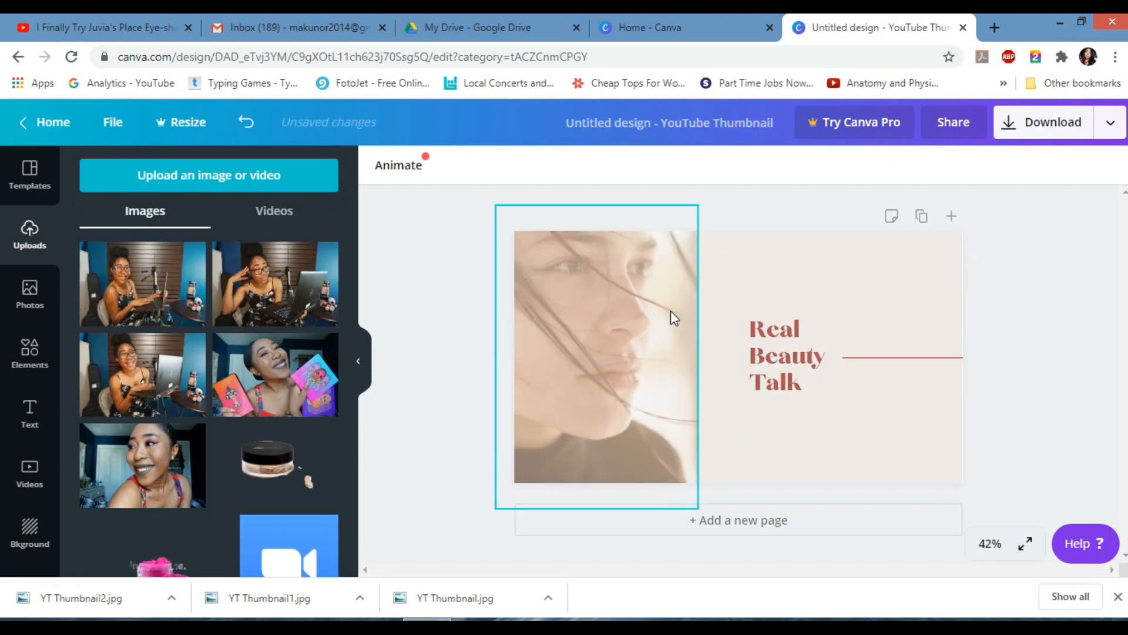
{"action": "key", "text": "Delete"}
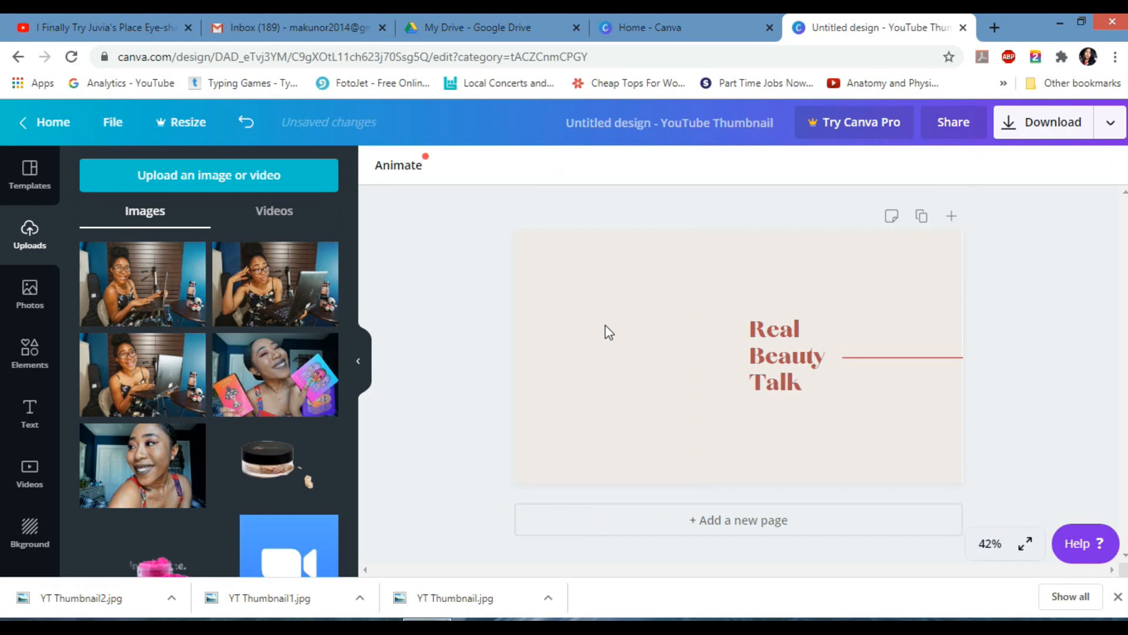
Add the uploaded photo of the smiling woman presenting the open laptop and make it the page background.
{"action": "left_click", "coordinate": [120, 390]}
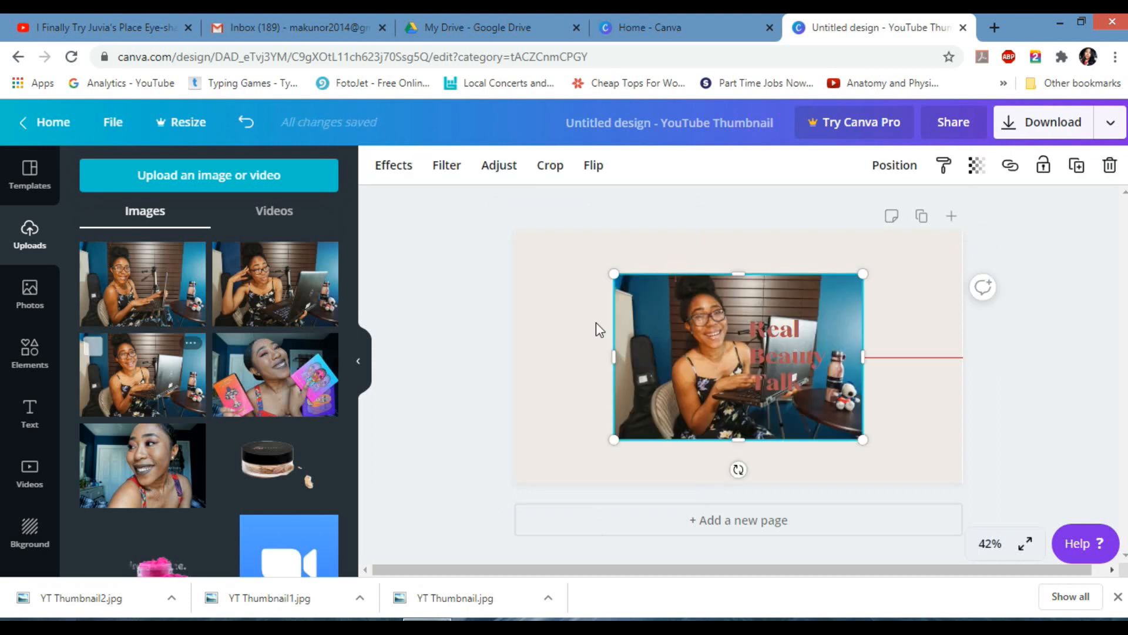
{"action": "right_click", "coordinate": [643, 321]}
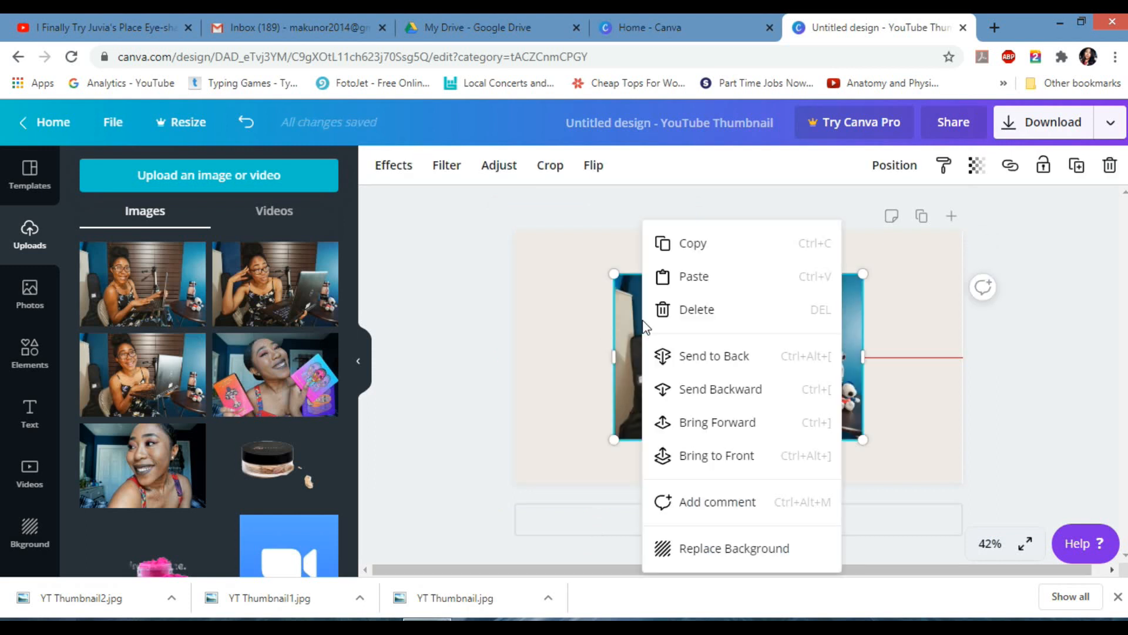
{"action": "left_click", "coordinate": [684, 547]}
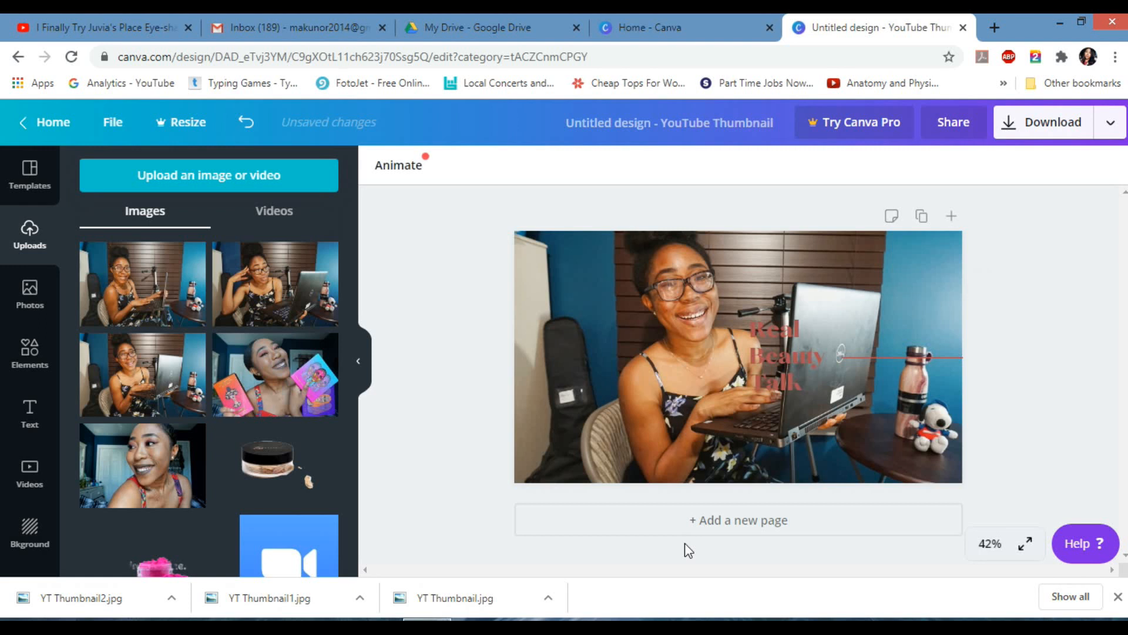
Replace the "Real Beauty Talk" text with "The Best Thumbnails Made Easy!" and widen its text box to fit three lines.
{"action": "left_click", "coordinate": [813, 381]}
{"action": "double_click", "coordinate": [806, 386]}
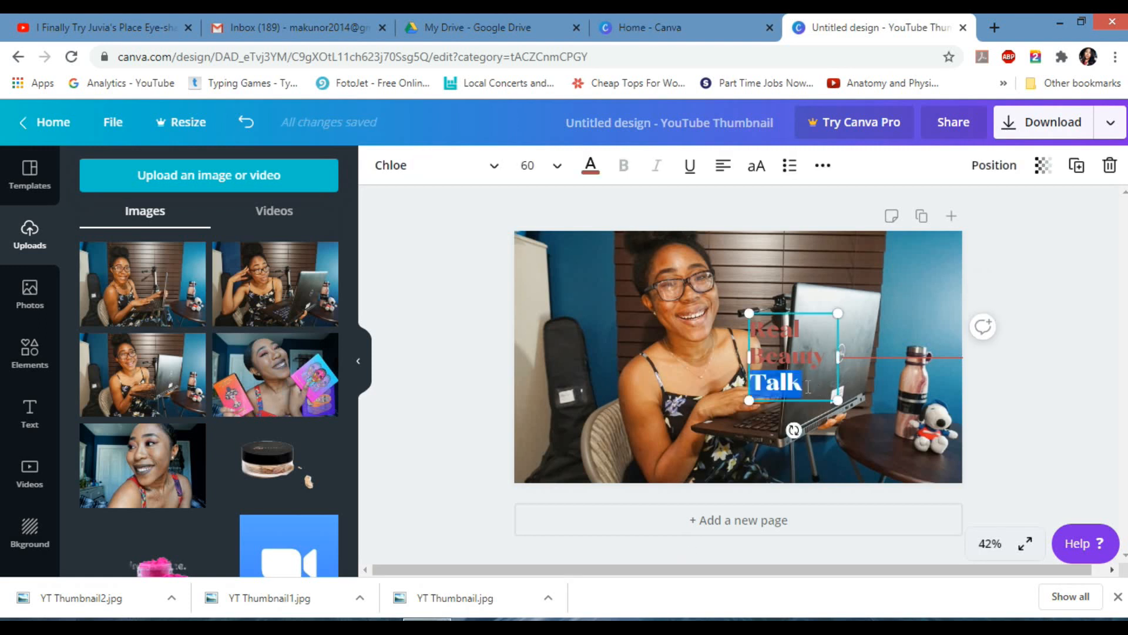
{"action": "left_click_drag", "start_coordinate": [809, 387], "coordinate": [757, 329]}
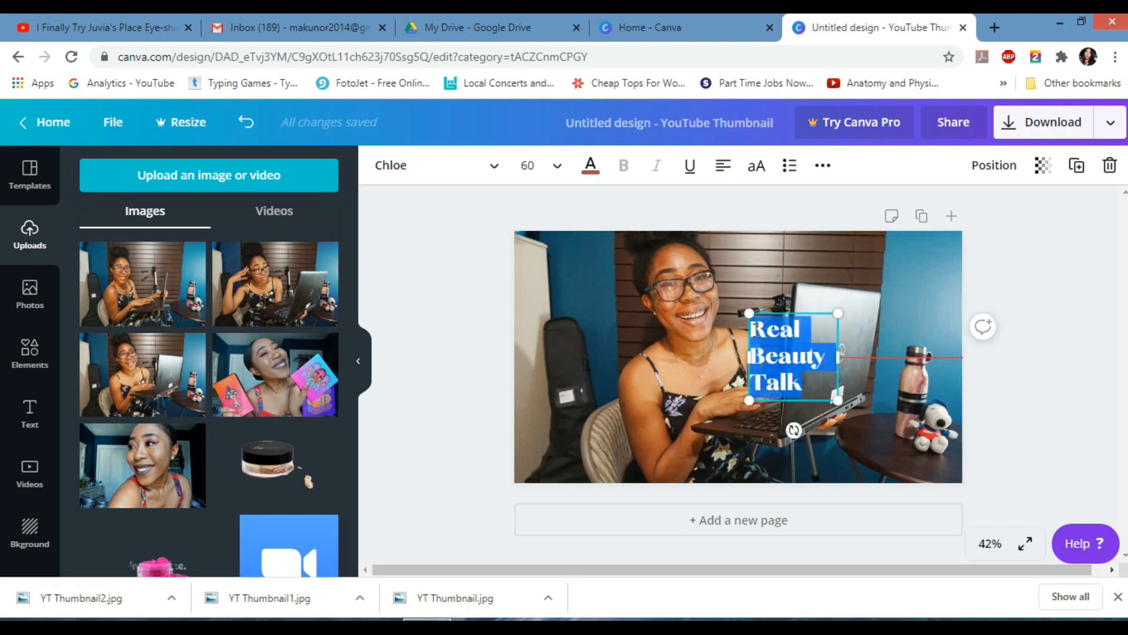
{"action": "key", "text": "BackSpace"}
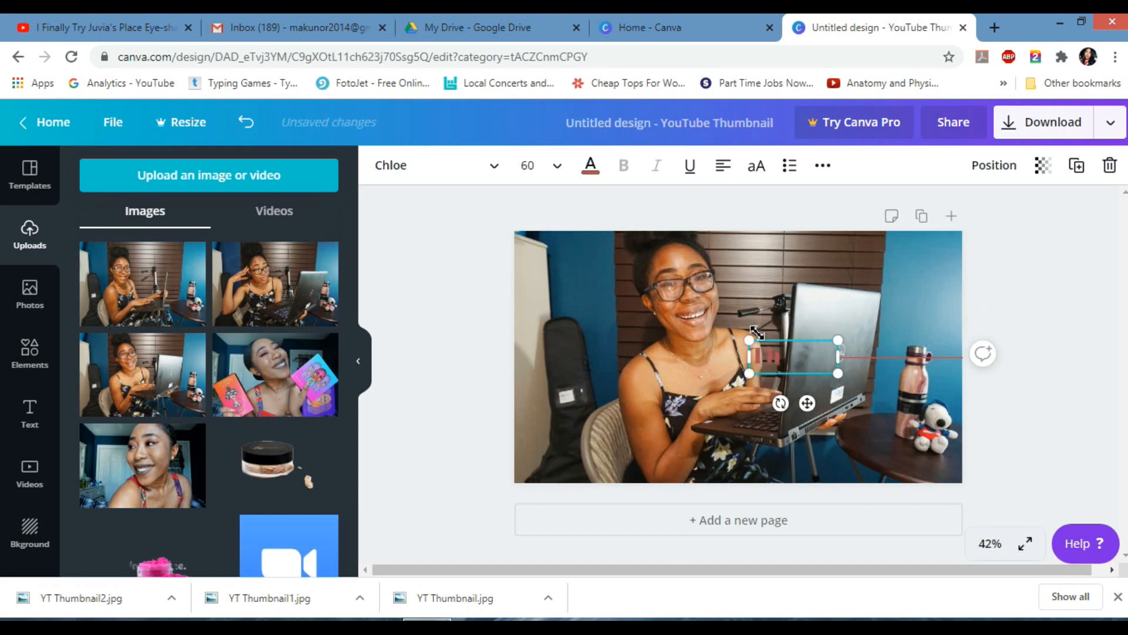
{"action": "type", "text": "The Best T"}
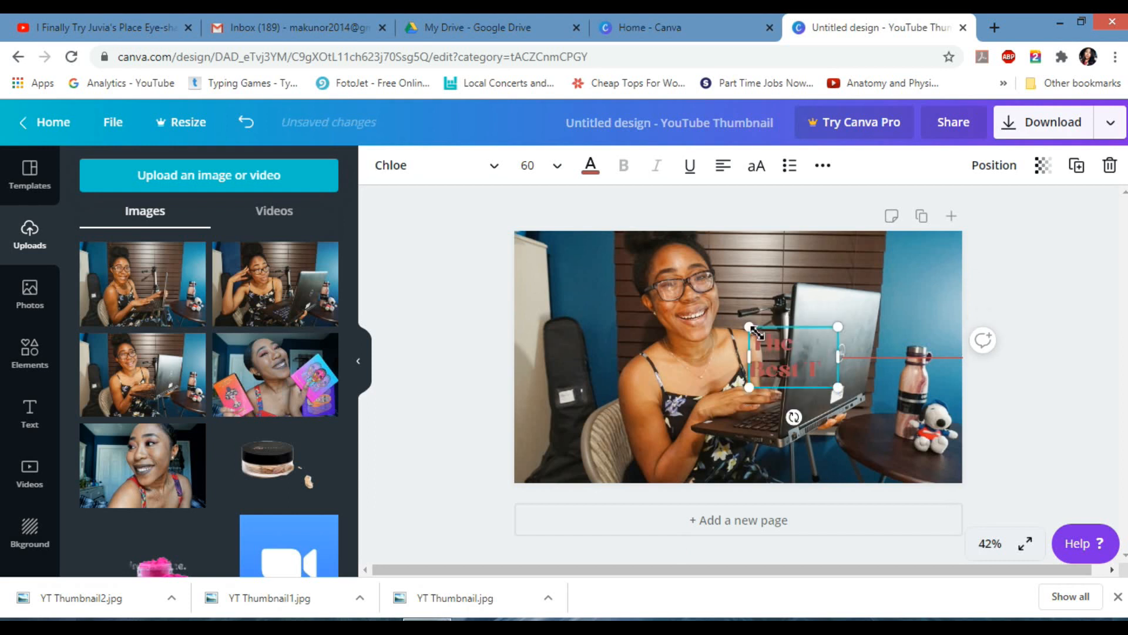
{"action": "type", "text": "humbnail"}
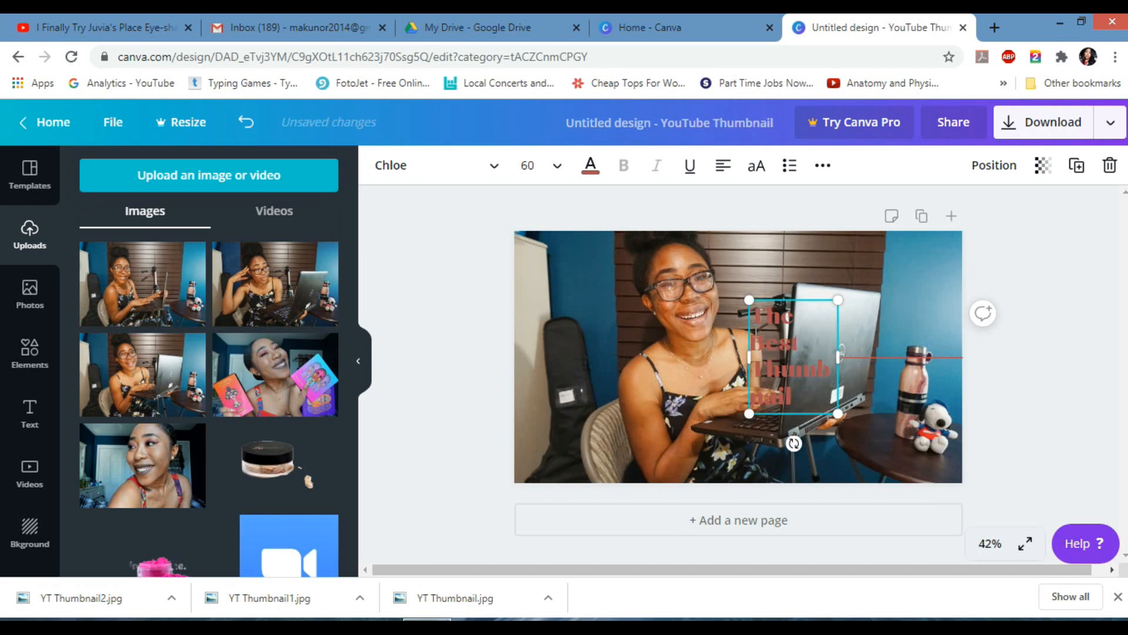
{"action": "type", "text": "s Made Easy!"}
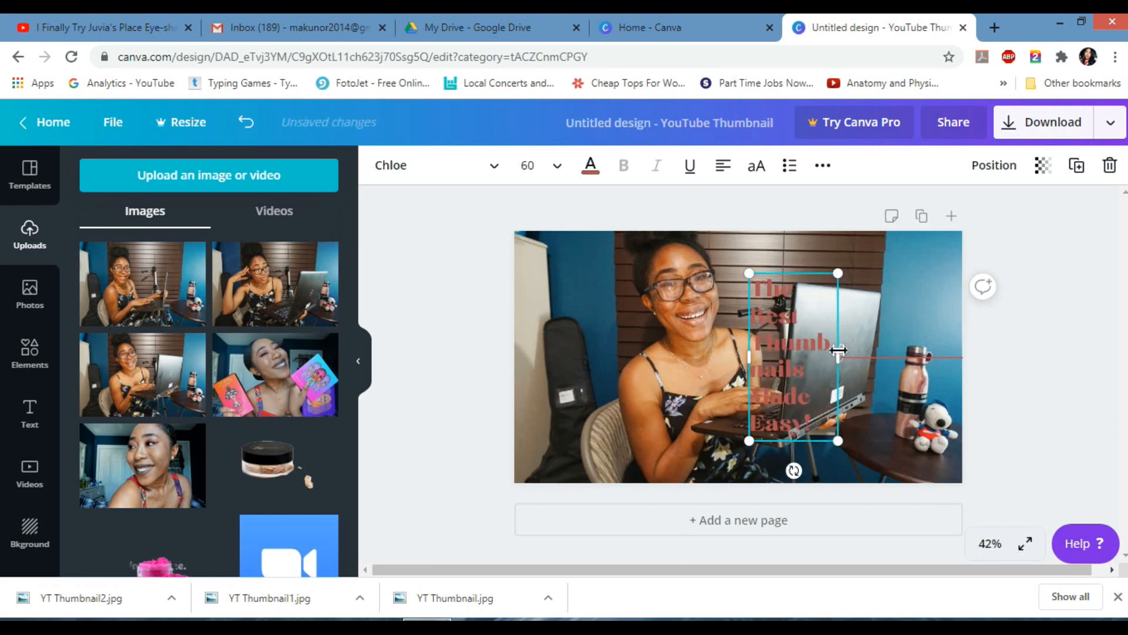
{"action": "left_click_drag", "start_coordinate": [839, 355], "coordinate": [906, 358]}
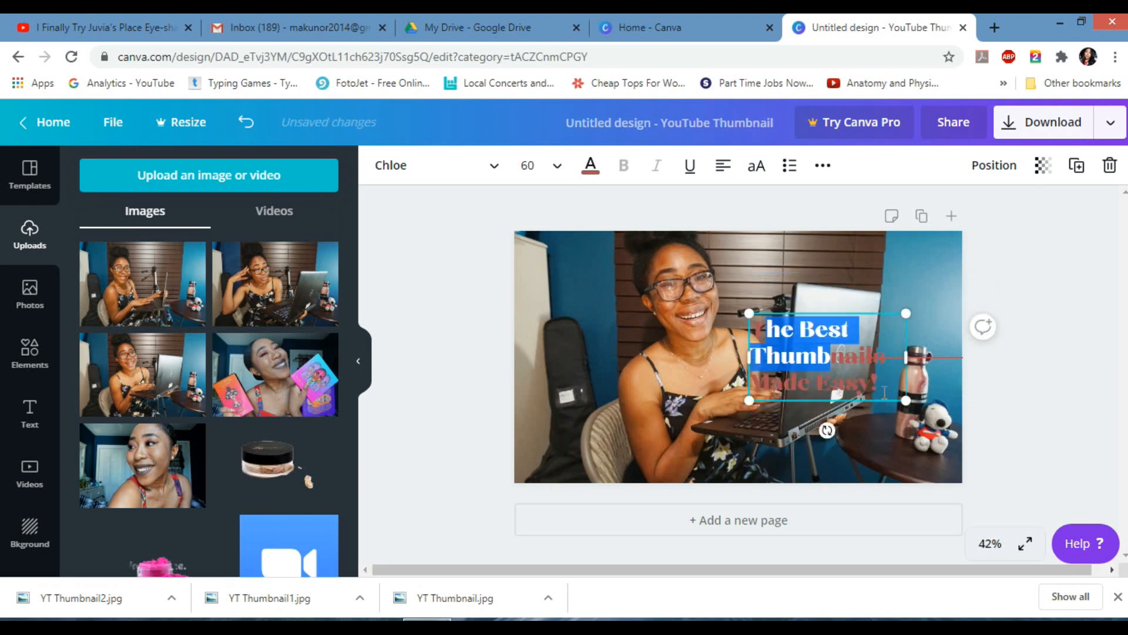
Change the color of the whole "The Best Thumbnails Made Easy!" text to white.
{"action": "left_click", "coordinate": [884, 393]}
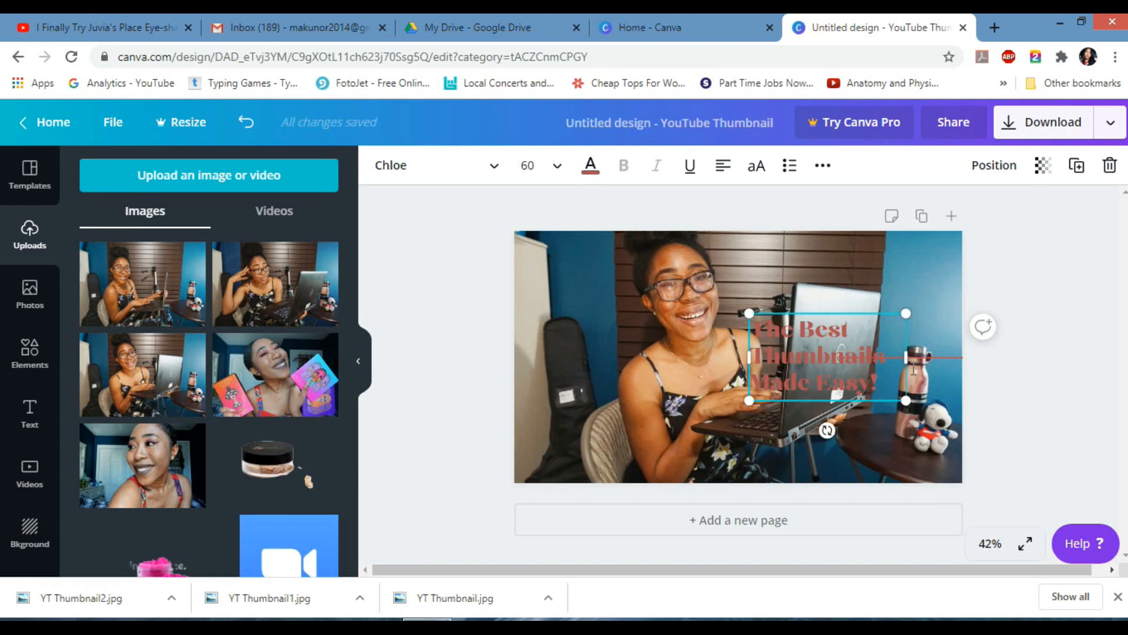
{"action": "left_click_drag", "start_coordinate": [890, 388], "coordinate": [770, 323]}
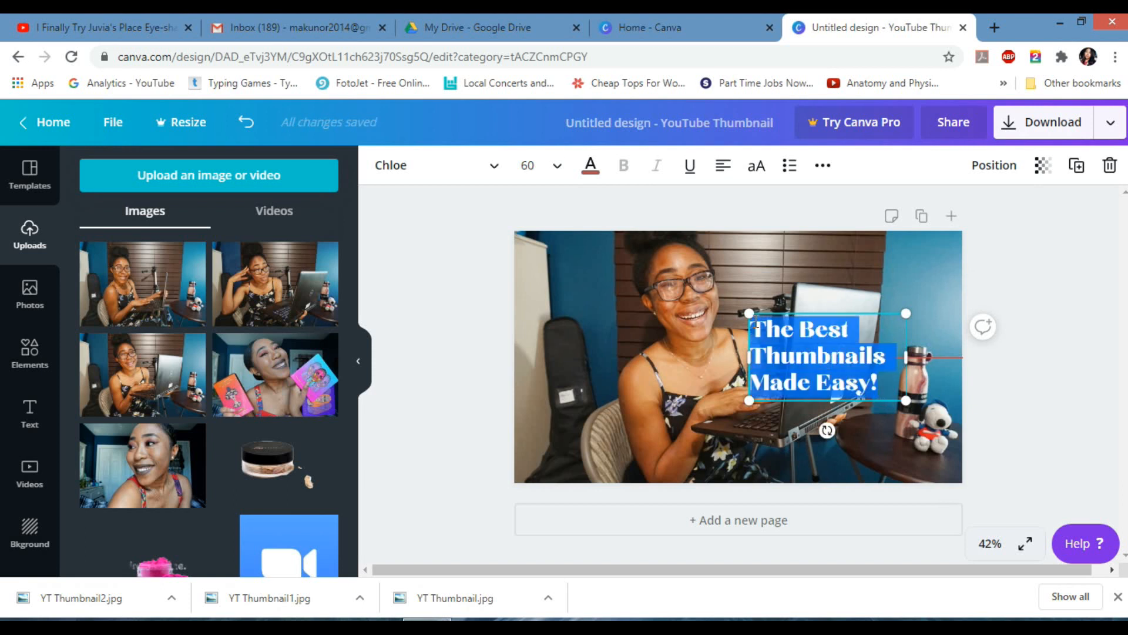
{"action": "left_click", "coordinate": [591, 166]}
{"action": "left_click", "coordinate": [316, 490]}
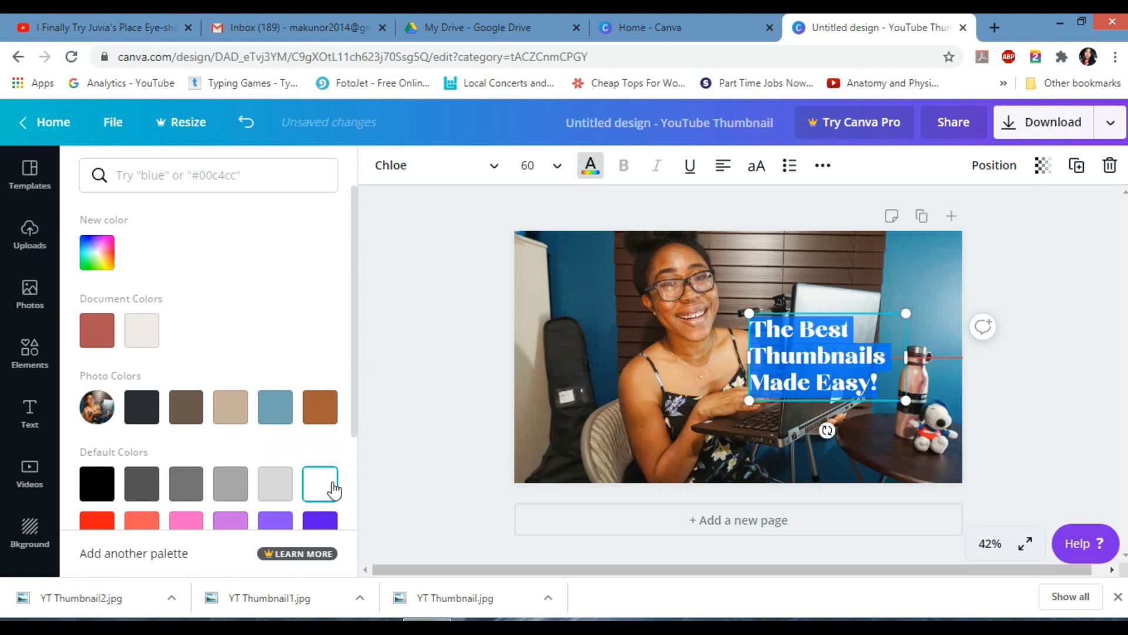
{"action": "left_click", "coordinate": [992, 242]}
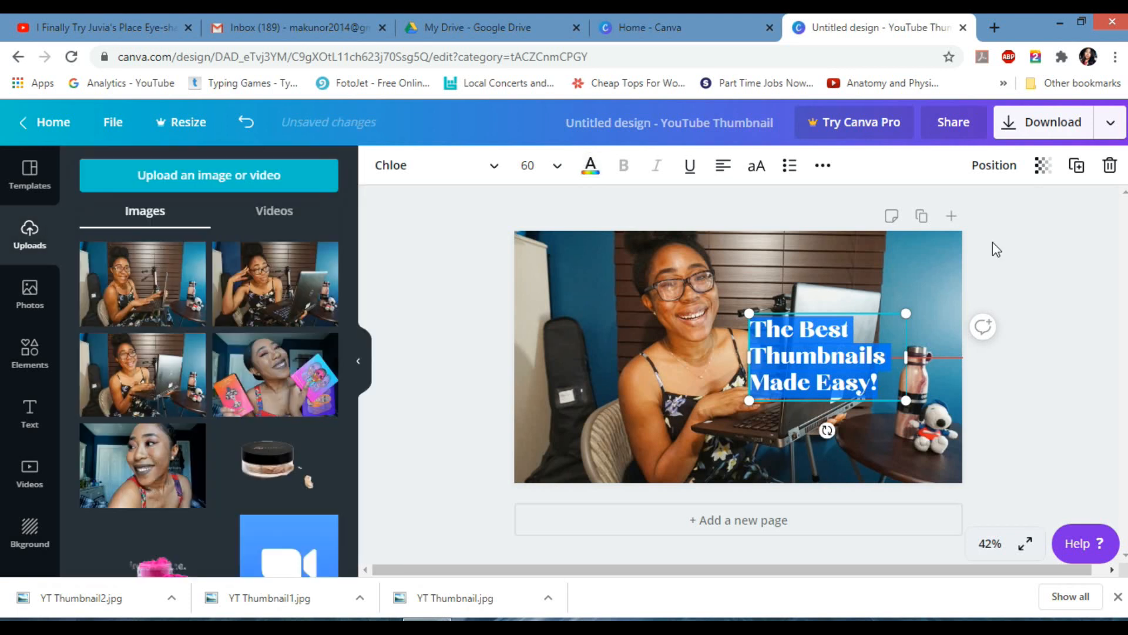
{"action": "left_click", "coordinate": [930, 356]}
{"action": "left_click", "coordinate": [1043, 166]}
{"action": "mouse_move", "coordinate": [994, 209]}
{"action": "left_mouse_down"}
{"action": "mouse_move", "coordinate": [966, 217]}
{"action": "mouse_move", "coordinate": [1008, 216]}
{"action": "left_mouse_up"}
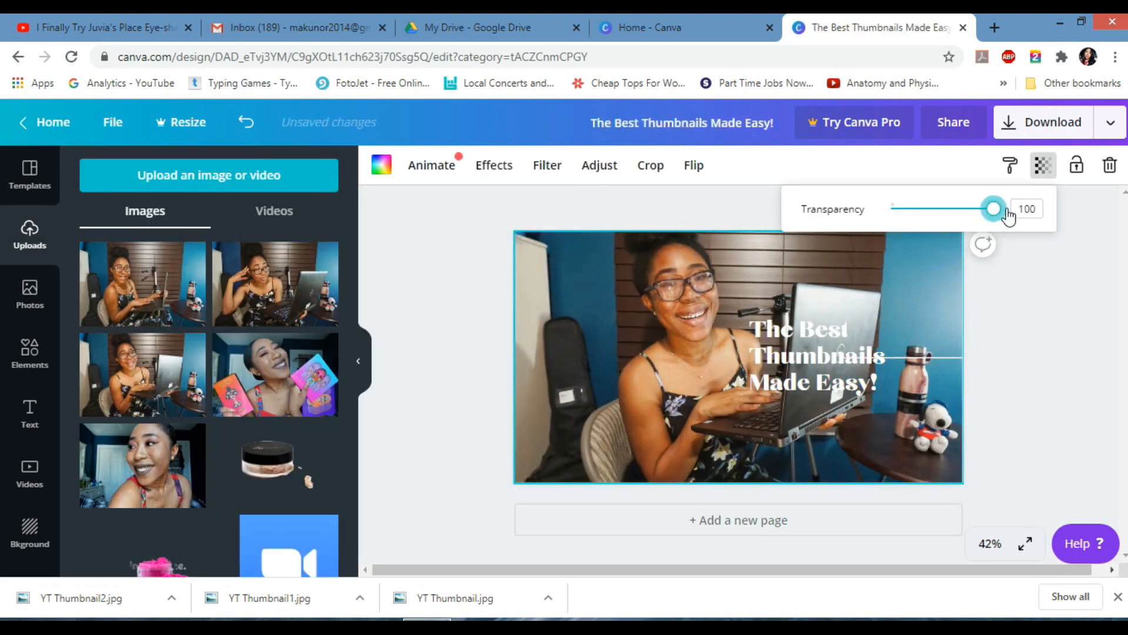
{"action": "left_click", "coordinate": [1028, 311]}
Reposition the background photo within its crop so the woman's whole hair bun shows below the page's top edge.
{"action": "left_click", "coordinate": [679, 269]}
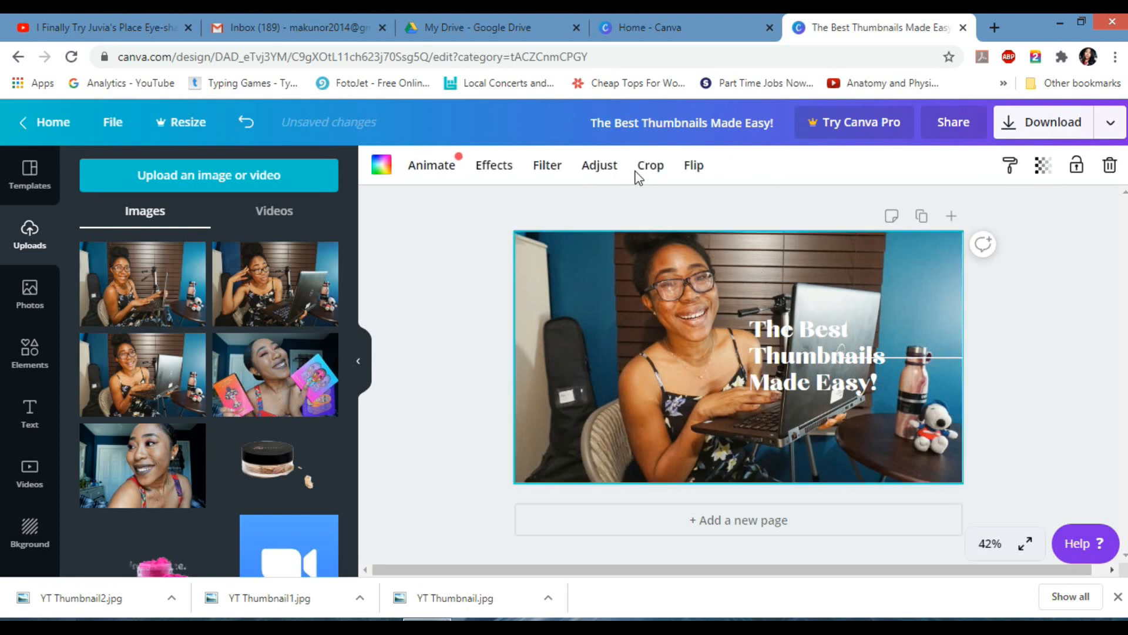
{"action": "left_click", "coordinate": [648, 166]}
{"action": "mouse_move", "coordinate": [621, 290]}
{"action": "left_mouse_down"}
{"action": "mouse_move", "coordinate": [621, 272]}
{"action": "mouse_move", "coordinate": [622, 317]}
{"action": "mouse_move", "coordinate": [621, 254]}
{"action": "mouse_move", "coordinate": [619, 299]}
{"action": "left_mouse_up"}
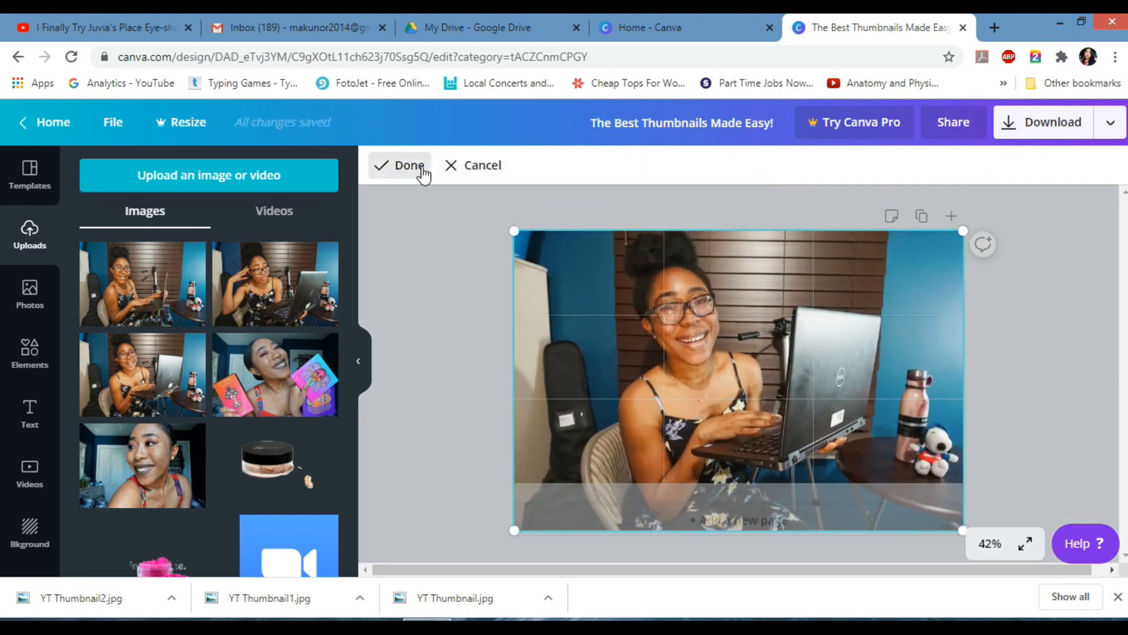
{"action": "left_click", "coordinate": [411, 166]}
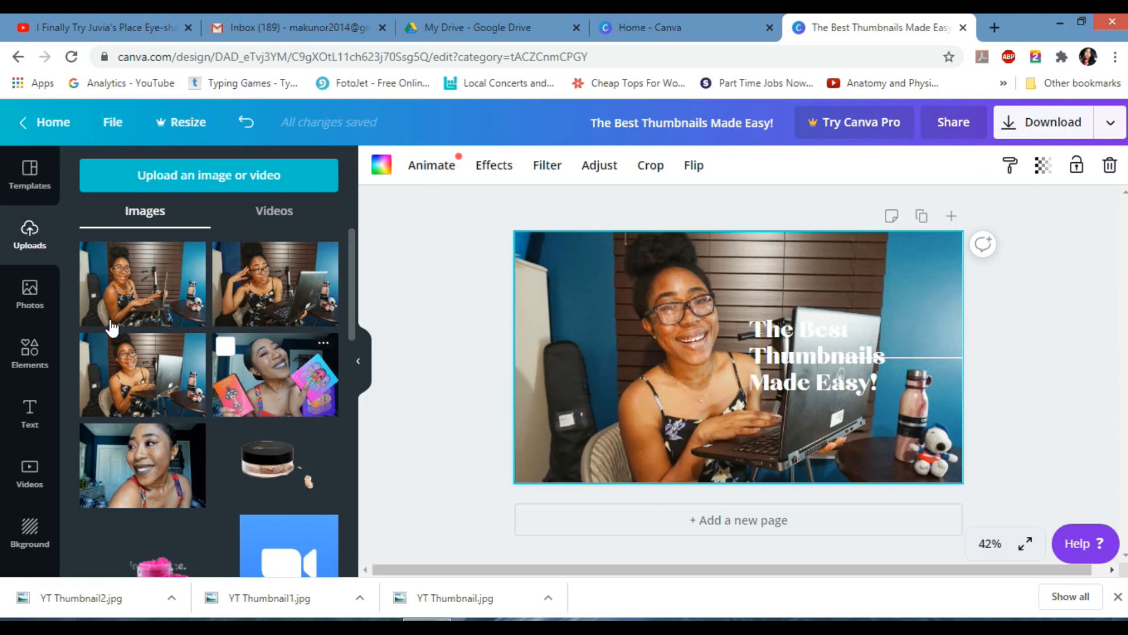
{"action": "left_click", "coordinate": [29, 414]}
{"action": "left_click", "coordinate": [247, 181]}
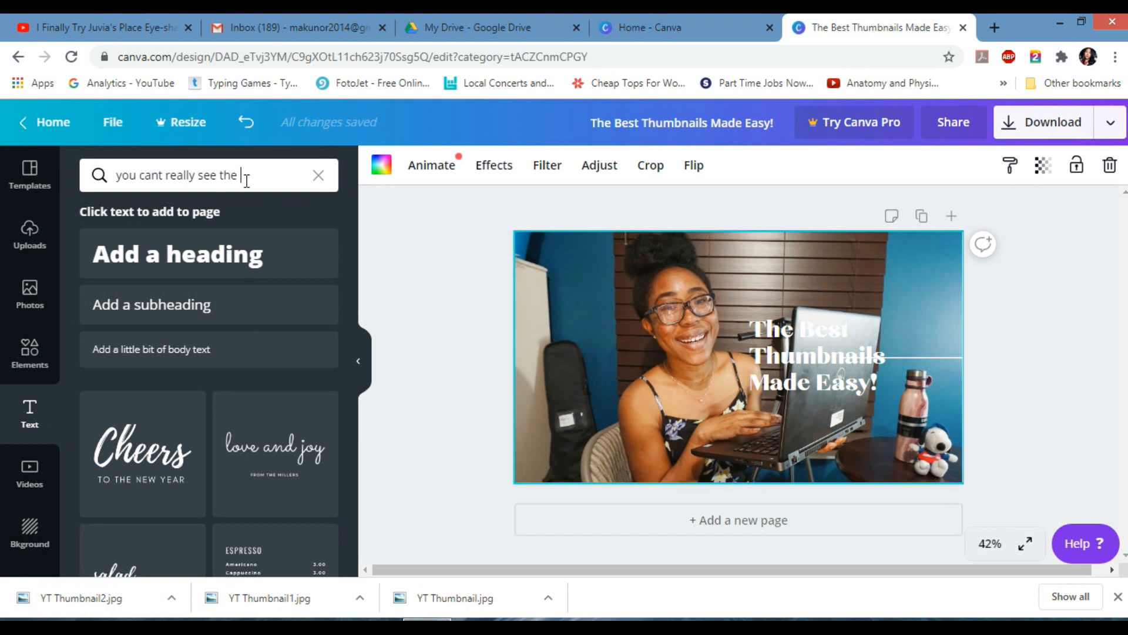
{"action": "key", "text": "BackSpace"}
{"action": "key", "text": "BackSpace"}
{"action": "key", "text": "BackSpace"}
{"action": "key", "text": "BackSpace"}
{"action": "key", "text": "BackSpace"}
{"action": "key", "text": "BackSpace"}
{"action": "key", "text": "BackSpace"}
{"action": "key", "text": "BackSpace"}
{"action": "key", "text": "BackSpace"}
{"action": "key", "text": "BackSpace"}
{"action": "key", "text": "BackSpace"}
{"action": "key", "text": "BackSpace"}
{"action": "key", "text": "BackSpace"}
{"action": "key", "text": "BackSpace"}
{"action": "key", "text": "BackSpace"}
{"action": "key", "text": "BackSpace"}
{"action": "key", "text": "BackSpace"}
{"action": "key", "text": "BackSpace"}
{"action": "key", "text": "BackSpace"}
{"action": "key", "text": "BackSpace"}
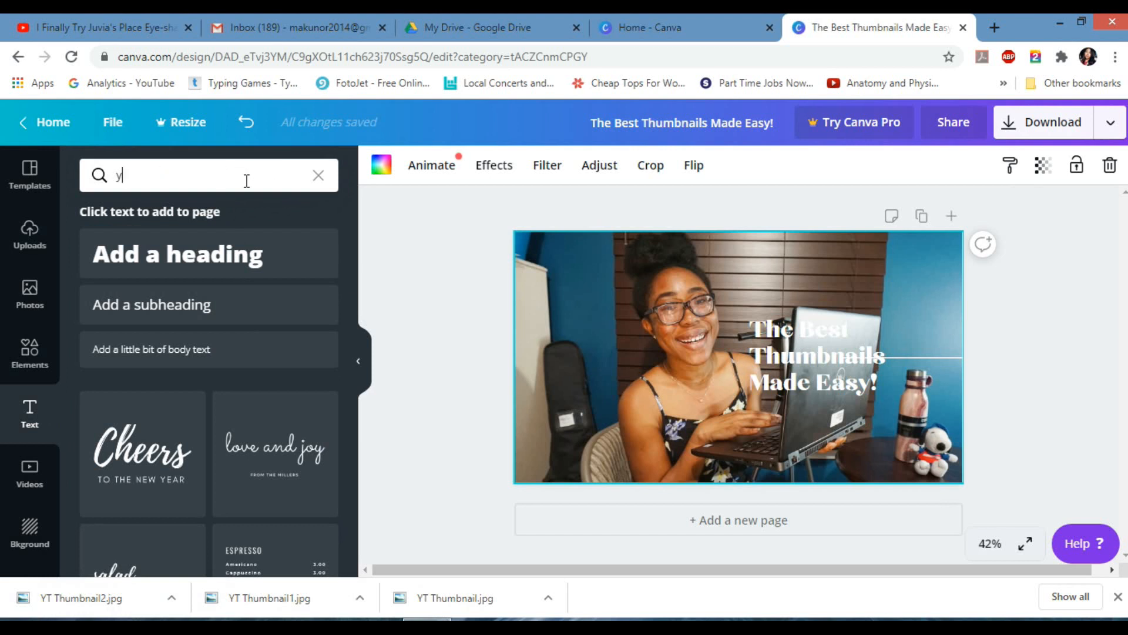
Add a square shape, widen it into a rectangle and place it behind the title, reaching the page's right edge.
{"action": "left_click", "coordinate": [28, 353]}
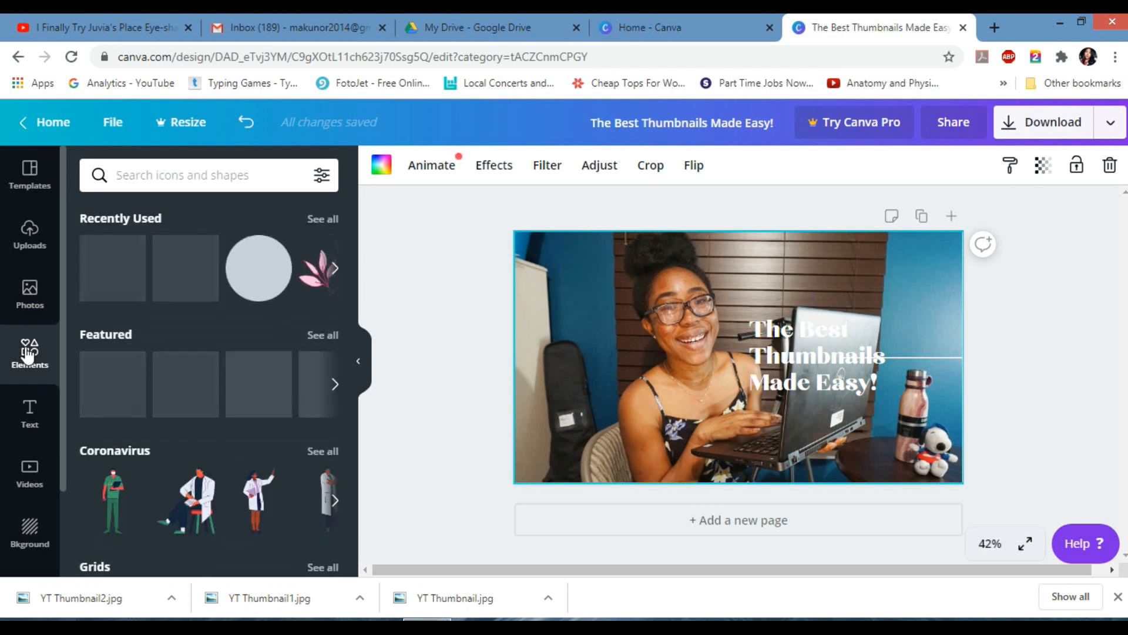
{"action": "scroll", "coordinate": [353, 314], "scroll_direction": "down", "scroll_amount": 5}
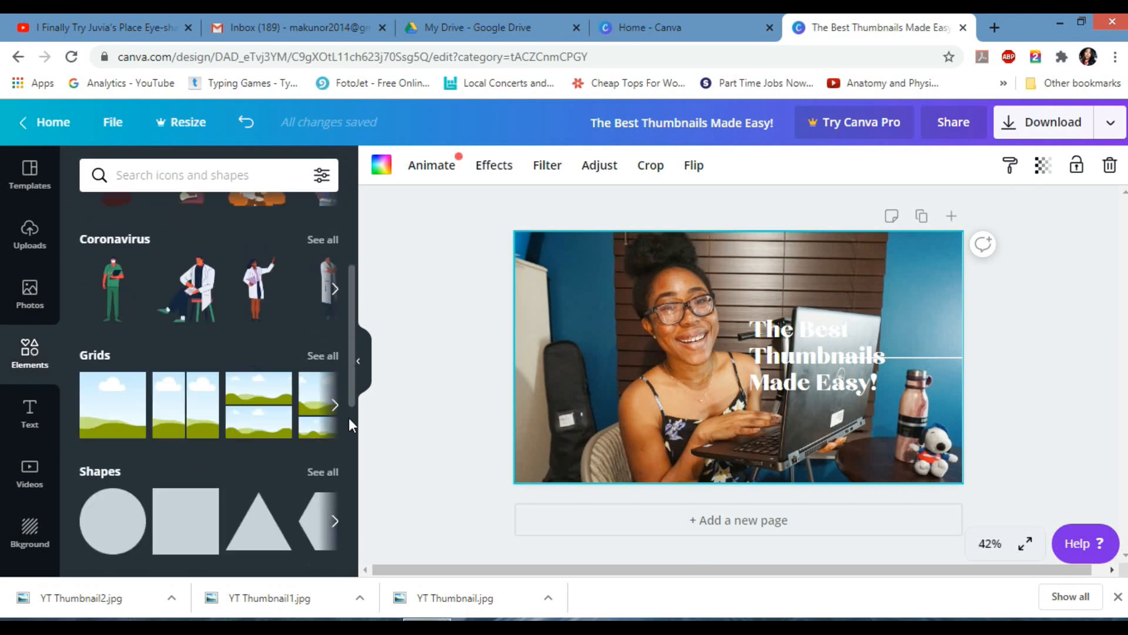
{"action": "left_click", "coordinate": [323, 347]}
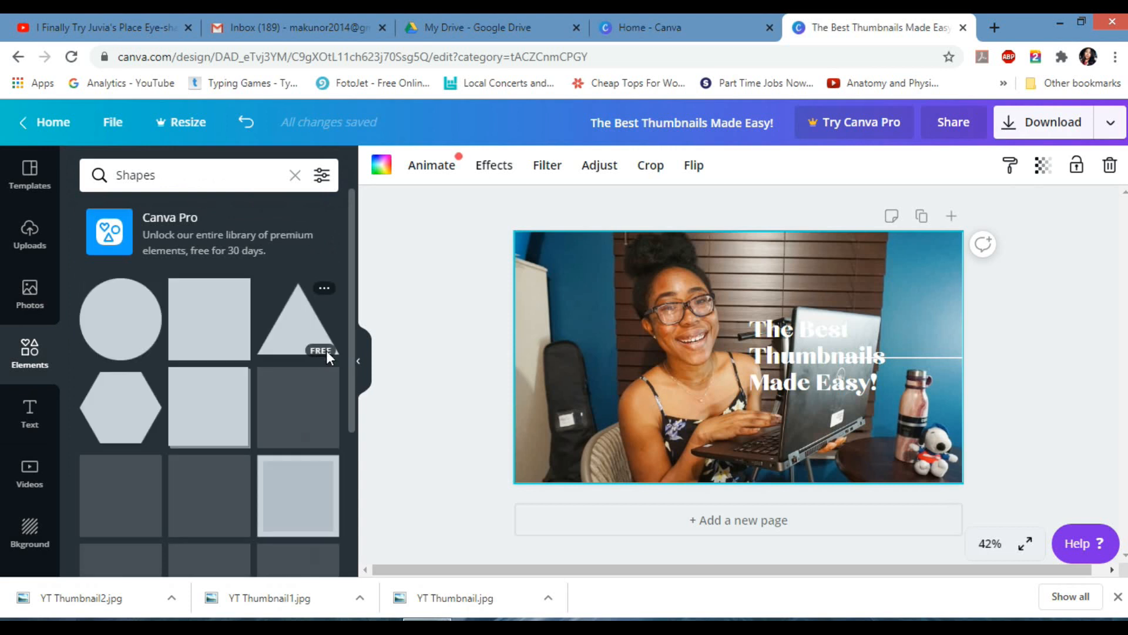
{"action": "left_click", "coordinate": [224, 335]}
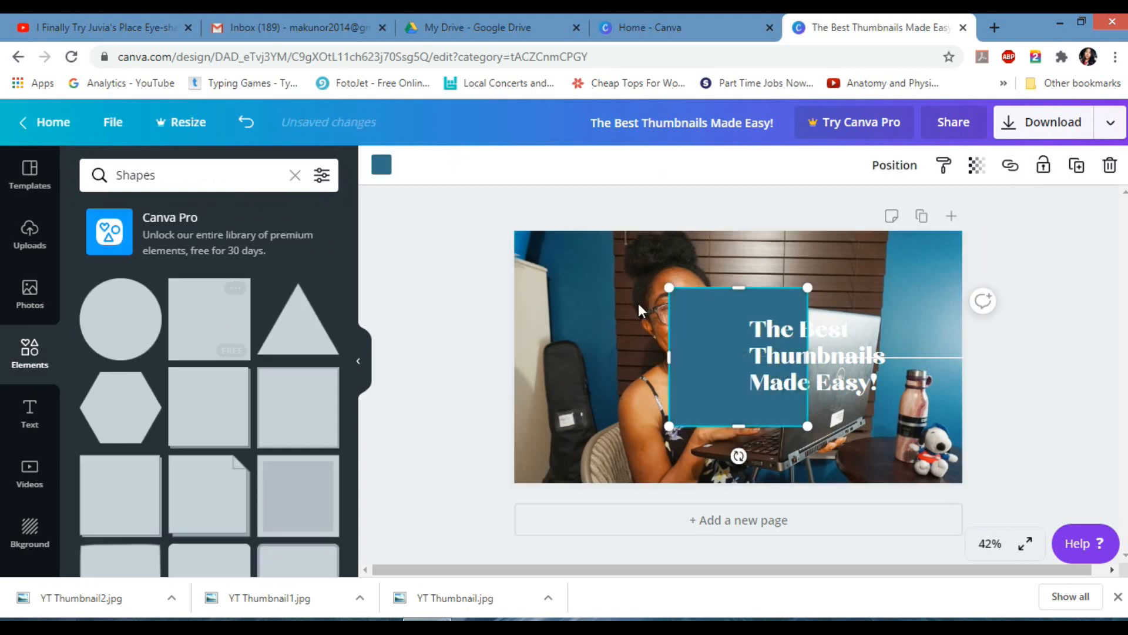
{"action": "left_click_drag", "start_coordinate": [728, 356], "coordinate": [613, 378]}
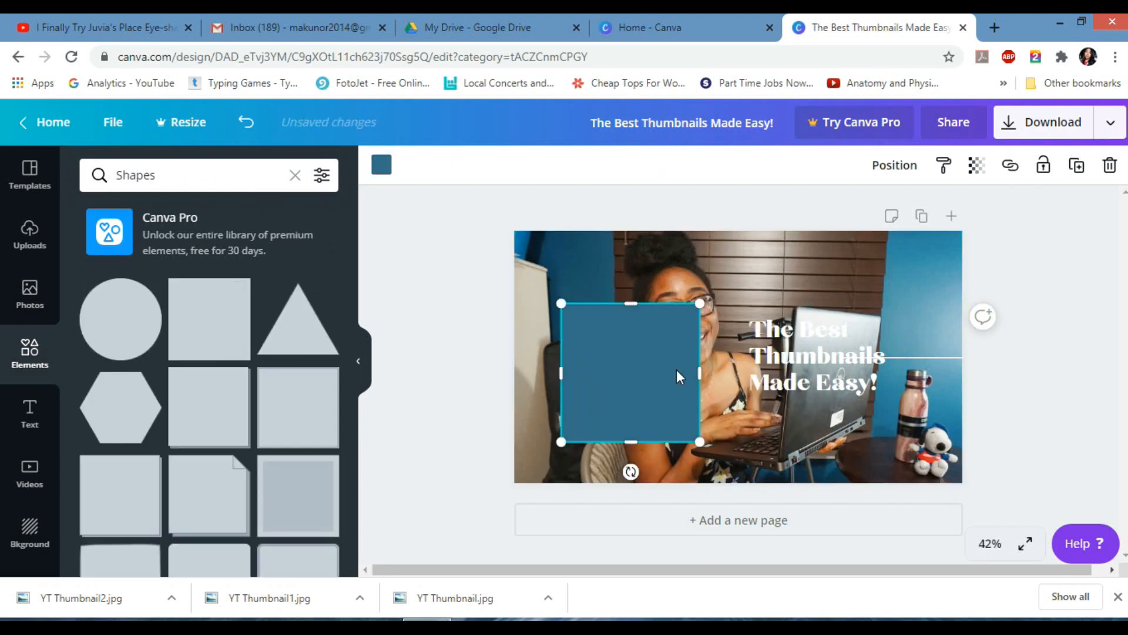
{"action": "left_click_drag", "start_coordinate": [699, 372], "coordinate": [926, 378]}
{"action": "left_click_drag", "start_coordinate": [593, 373], "coordinate": [737, 378]}
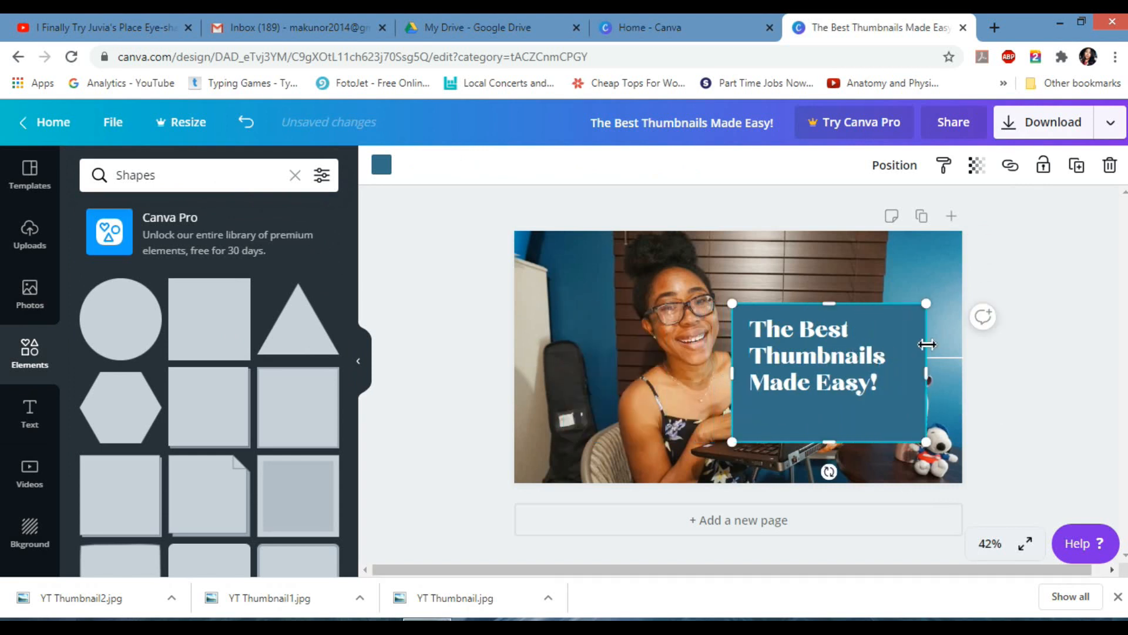
{"action": "left_click_drag", "start_coordinate": [934, 382], "coordinate": [962, 381]}
Move the title text to the right and shorten the white line so it starts after the word "Thumbnails".
{"action": "left_click_drag", "start_coordinate": [817, 359], "coordinate": [850, 359]}
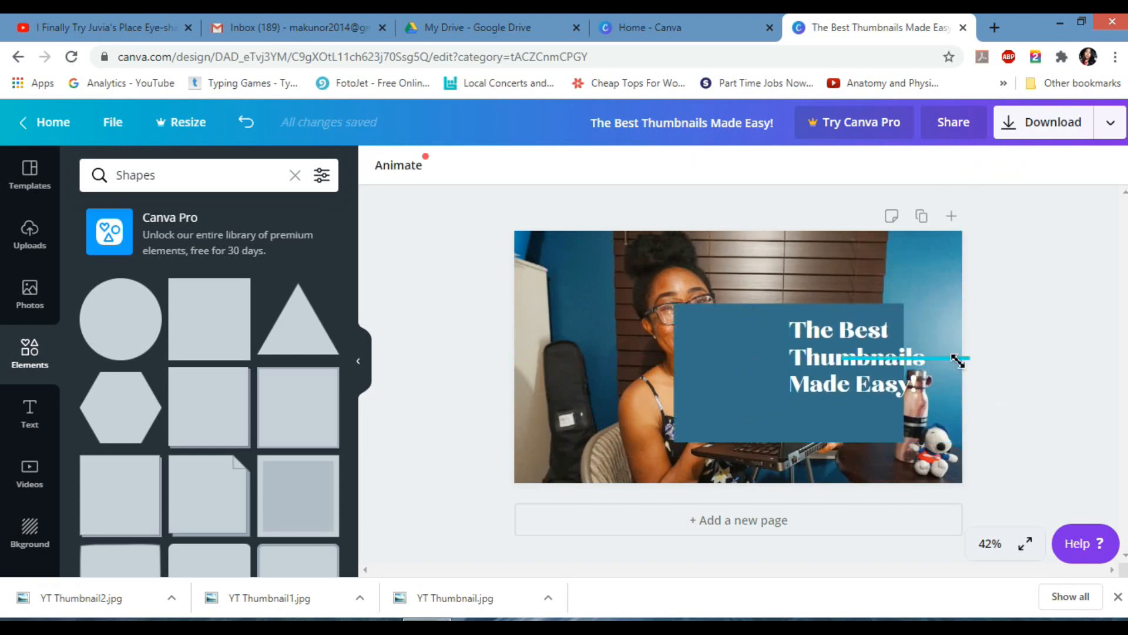
{"action": "left_click", "coordinate": [958, 359]}
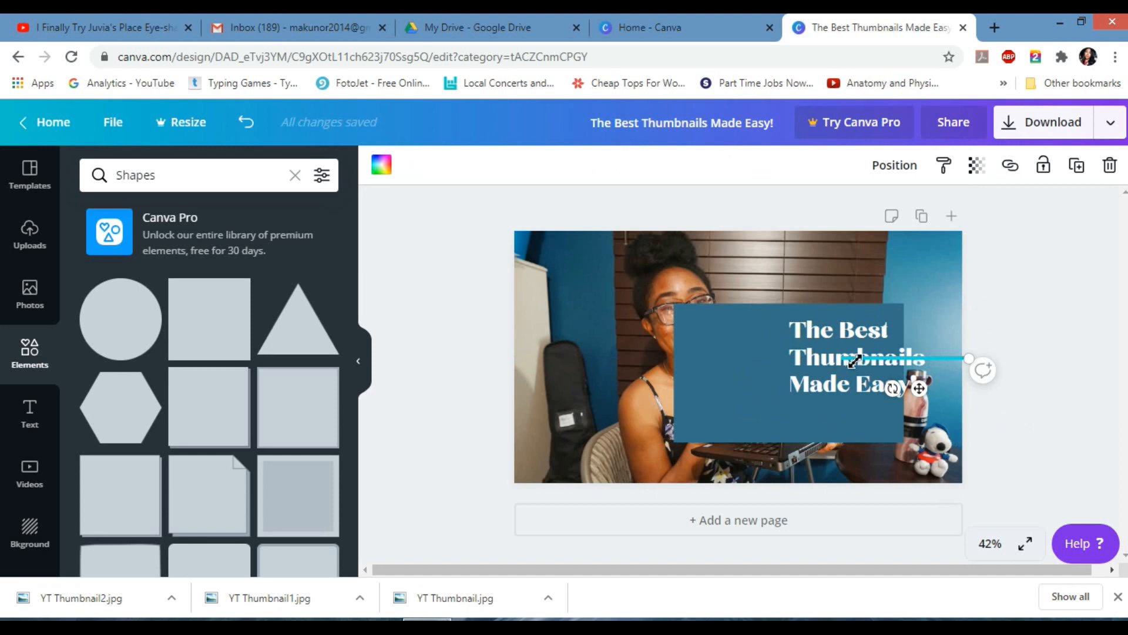
{"action": "left_click_drag", "start_coordinate": [854, 360], "coordinate": [926, 360]}
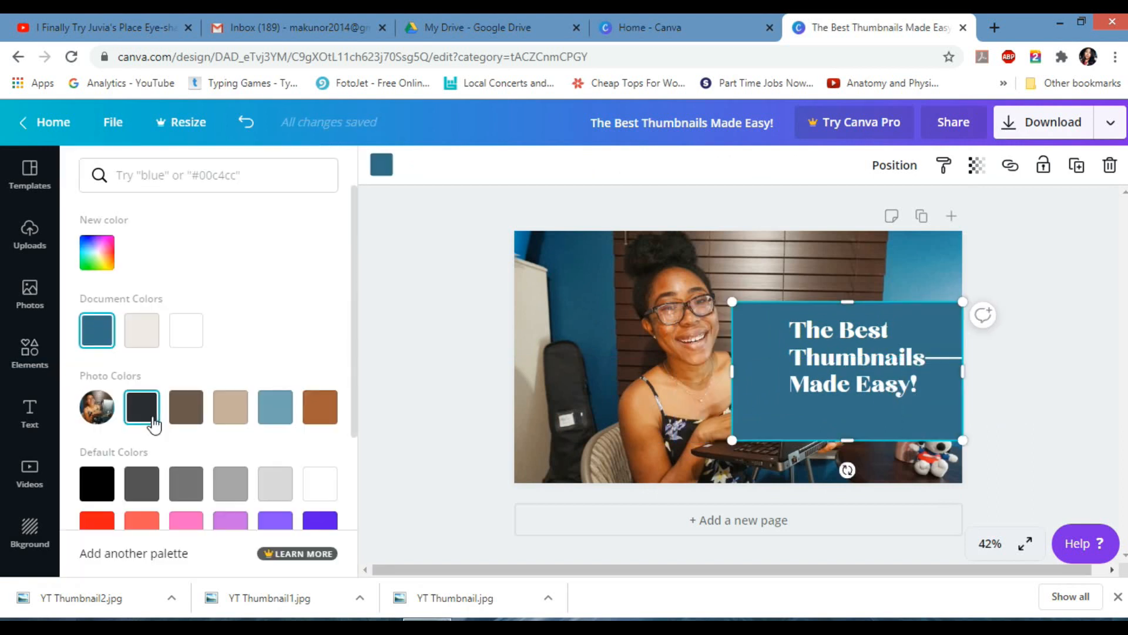
Recolor the rectangle with the dark charcoal photo color and shrink it to fit closely around the title.
{"action": "left_click", "coordinate": [152, 423]}
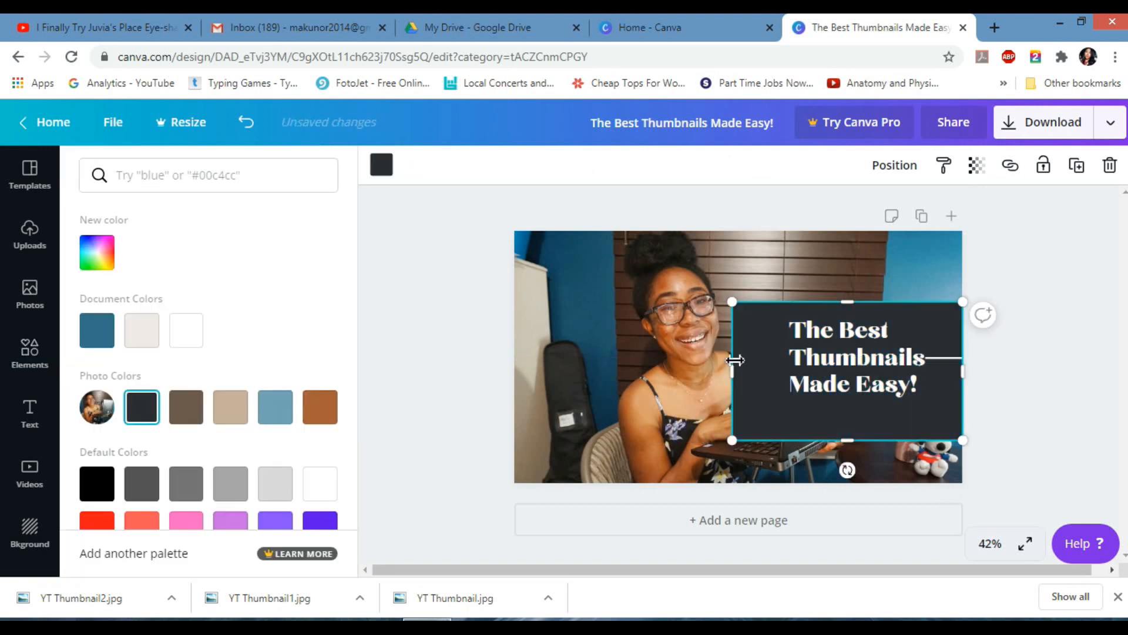
{"action": "left_click_drag", "start_coordinate": [737, 375], "coordinate": [782, 375]}
{"action": "mouse_move", "coordinate": [878, 438]}
{"action": "left_mouse_down"}
{"action": "mouse_move", "coordinate": [878, 422]}
{"action": "mouse_move", "coordinate": [880, 432]}
{"action": "left_mouse_up"}
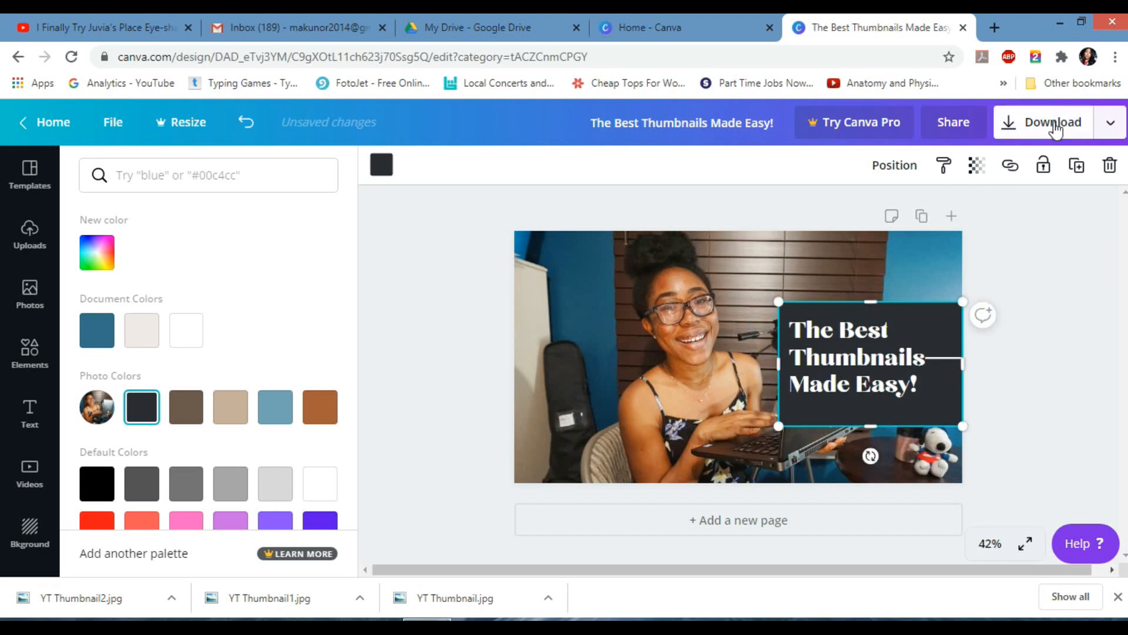
Set the dark rectangle's transparency to 76.
{"action": "left_click", "coordinate": [977, 165]}
{"action": "left_click_drag", "start_coordinate": [925, 211], "coordinate": [904, 213]}
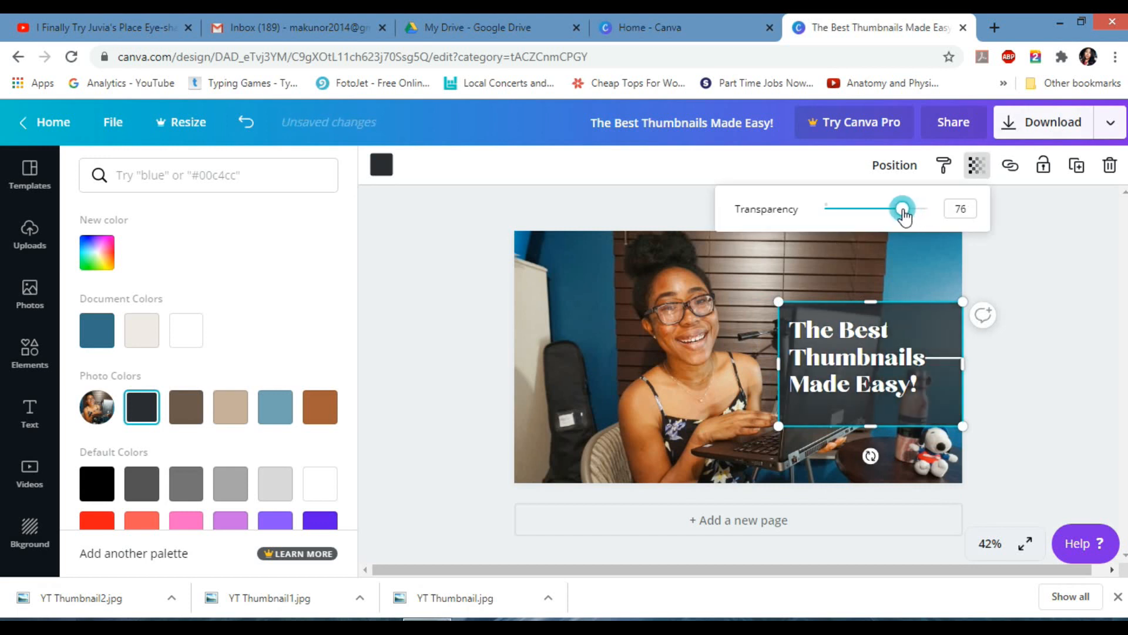
{"action": "left_click", "coordinate": [1032, 316]}
Center the title text vertically in the rectangle and extend the white line leftward beneath "The Best".
{"action": "left_click", "coordinate": [892, 368]}
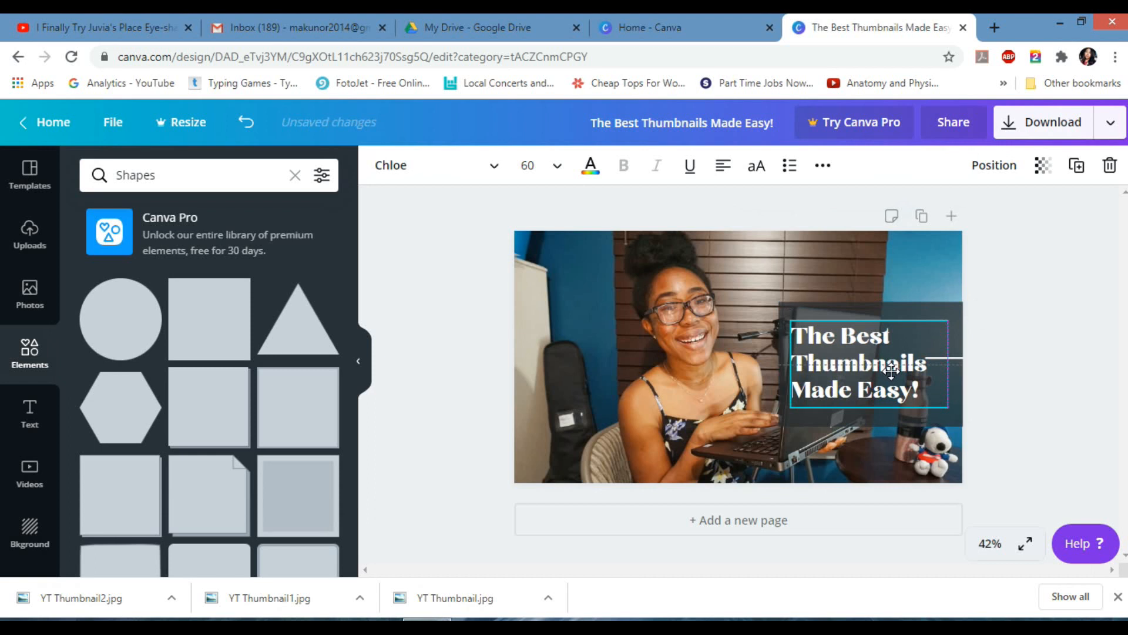
{"action": "left_click_drag", "start_coordinate": [892, 371], "coordinate": [891, 376]}
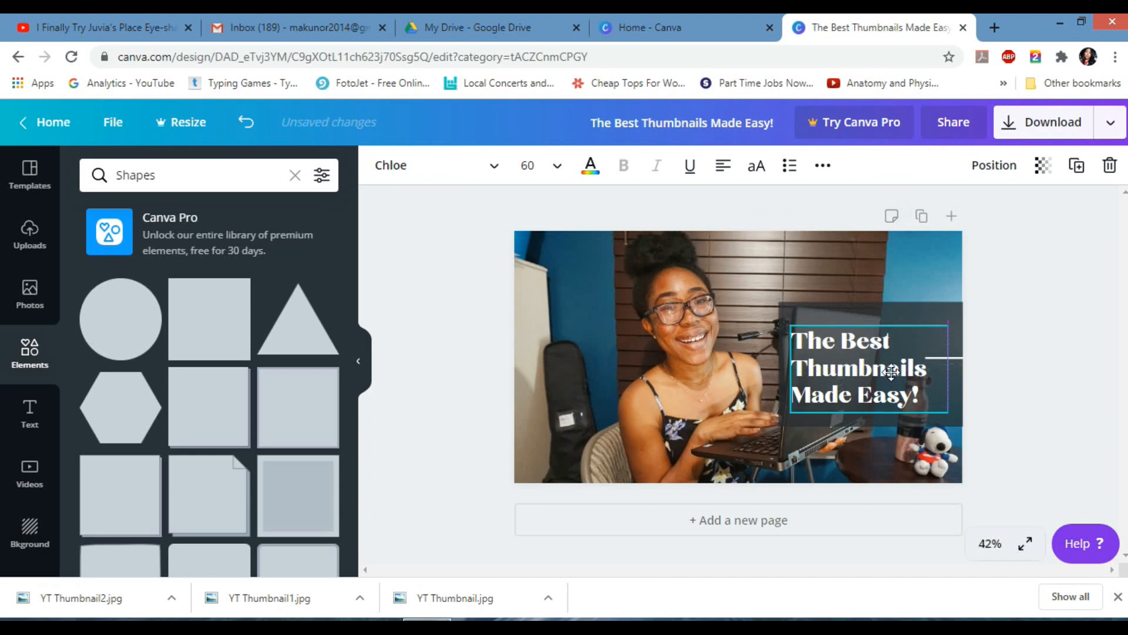
{"action": "left_click", "coordinate": [1033, 383]}
{"action": "left_click_drag", "start_coordinate": [953, 358], "coordinate": [862, 353]}
Try filters such as Festive, Cali and Afterglow on the background photo, and restore the None filter.
{"action": "left_click", "coordinate": [646, 412]}
{"action": "left_click", "coordinate": [547, 166]}
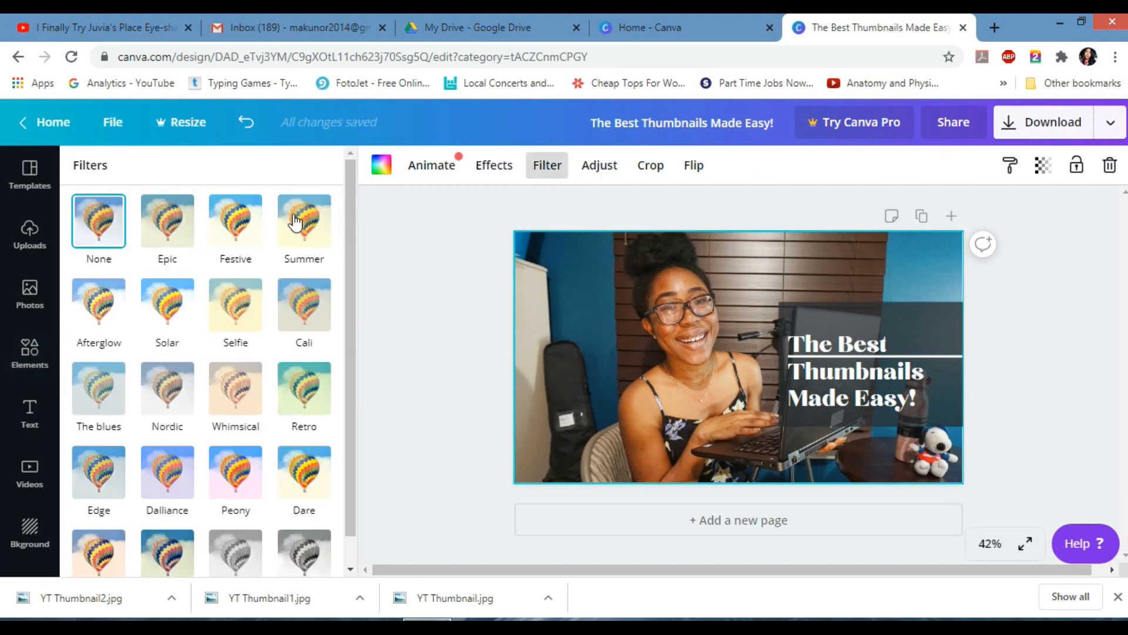
{"action": "left_click", "coordinate": [296, 222]}
{"action": "left_click", "coordinate": [238, 226]}
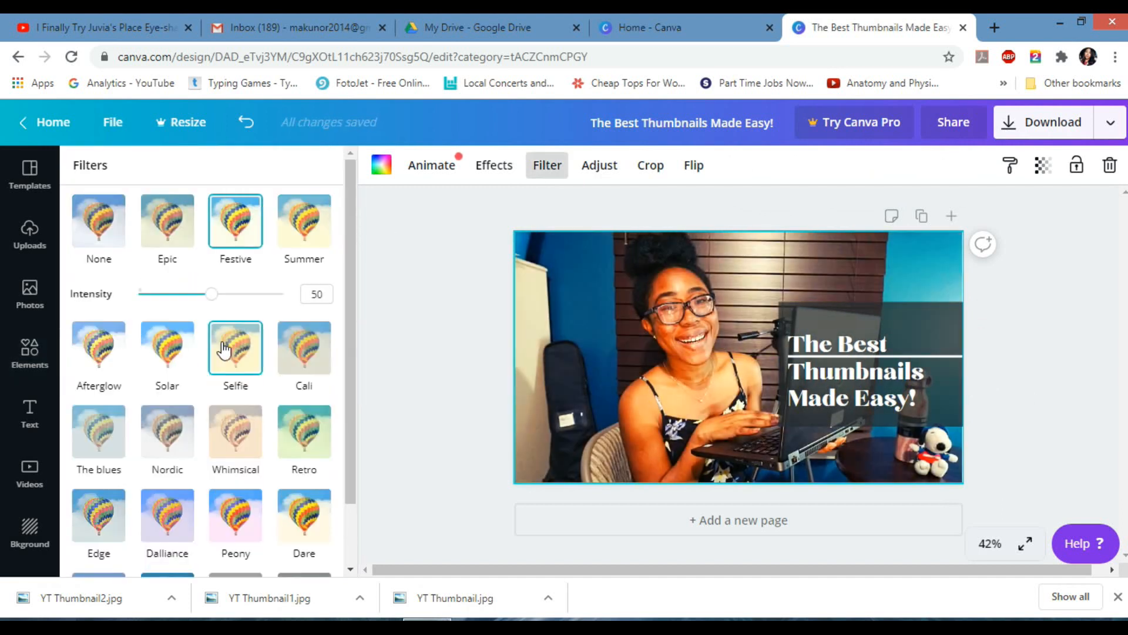
{"action": "left_click", "coordinate": [223, 350]}
{"action": "left_click", "coordinate": [303, 305]}
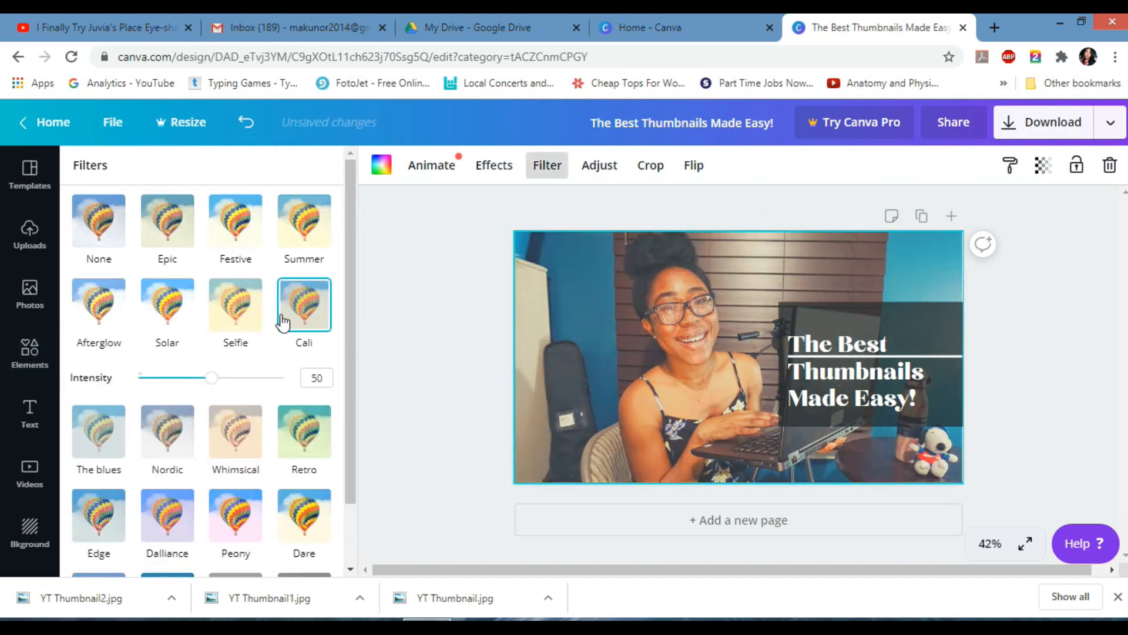
{"action": "left_click", "coordinate": [182, 337]}
{"action": "left_click", "coordinate": [121, 327]}
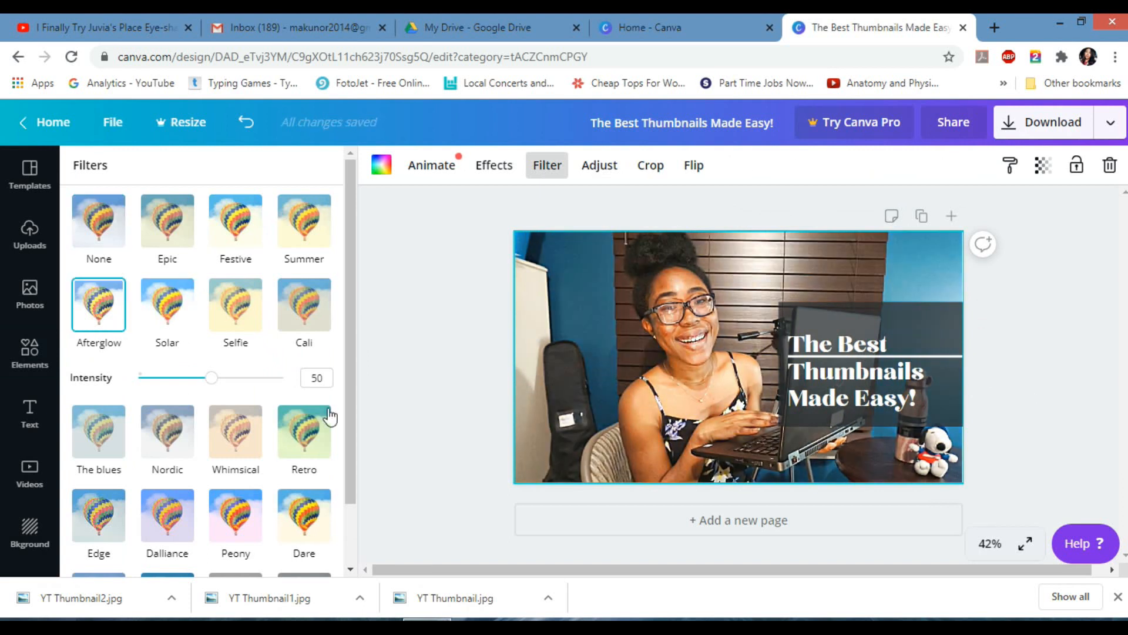
{"action": "left_click", "coordinate": [125, 254]}
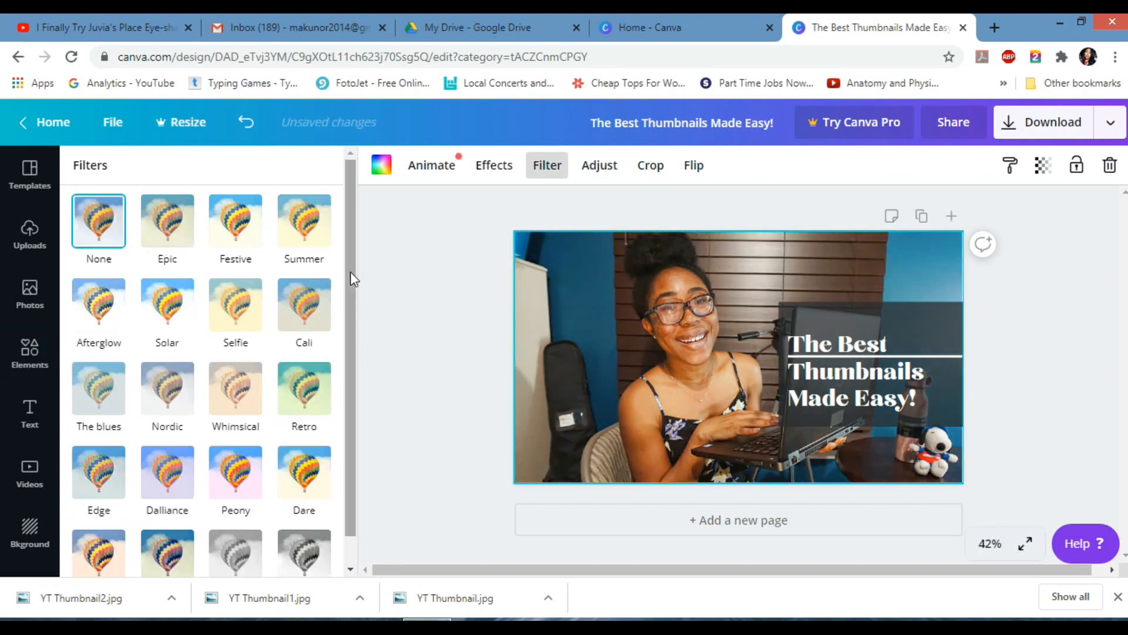
{"action": "left_click", "coordinate": [415, 286]}
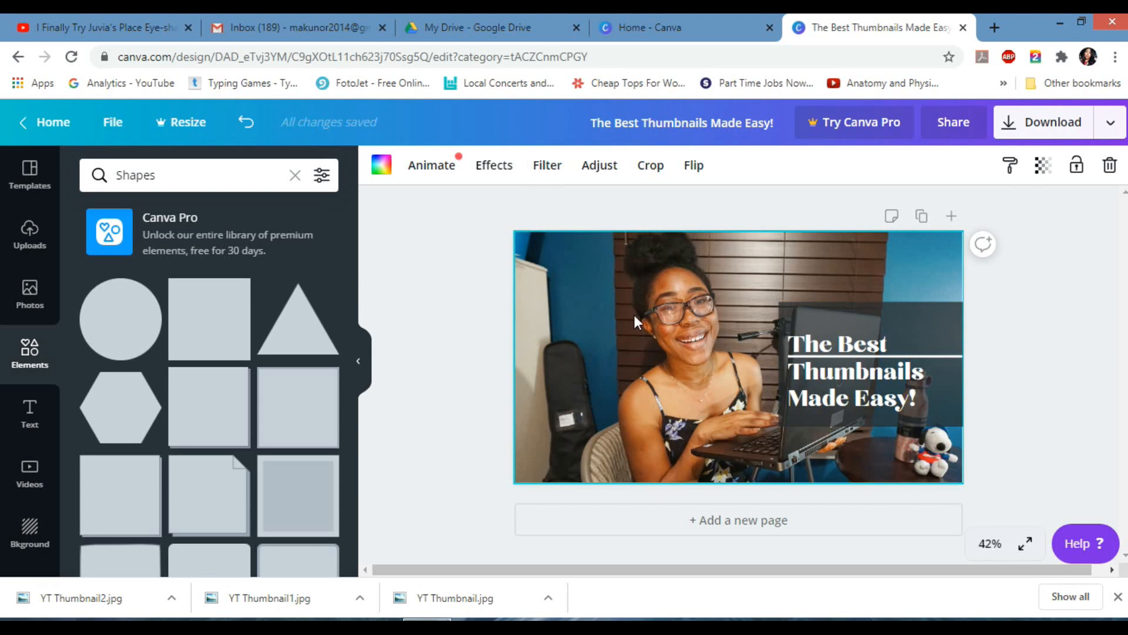
{"action": "left_click", "coordinate": [549, 169]}
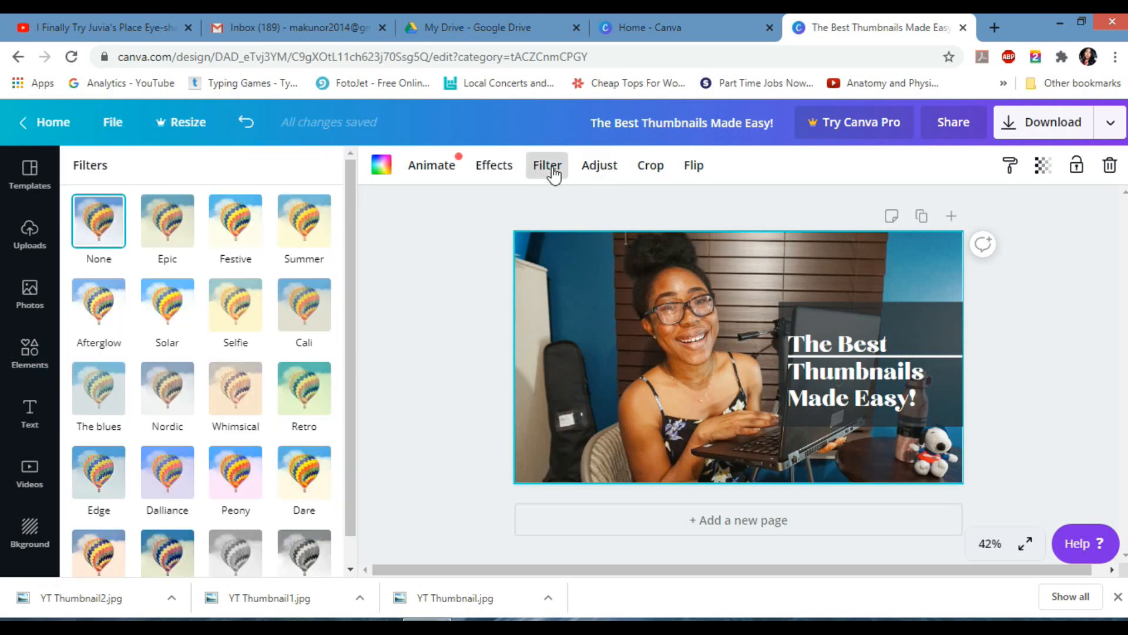
Adjust the background photo's brightness to -11 and its saturation to 6.
{"action": "left_click", "coordinate": [597, 170]}
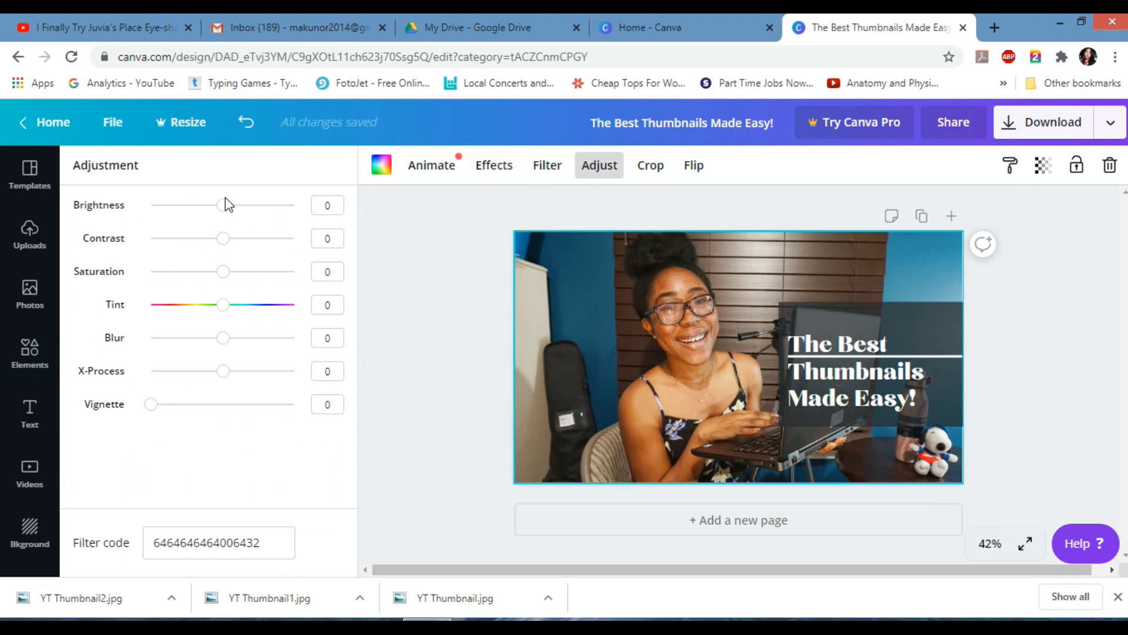
{"action": "left_click_drag", "start_coordinate": [224, 206], "coordinate": [216, 206]}
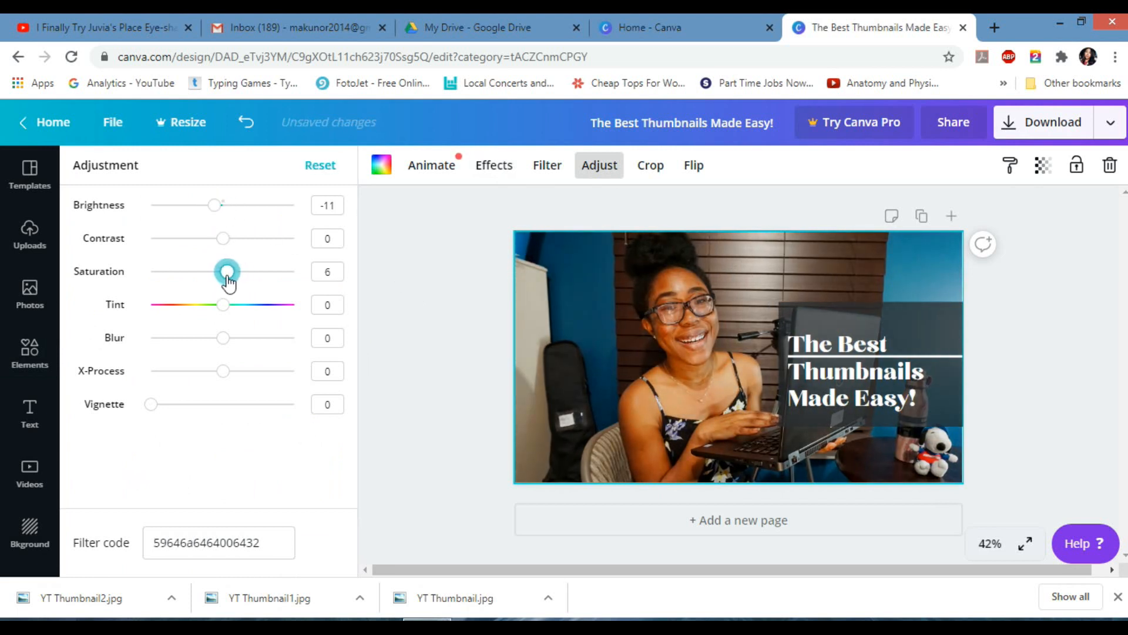
{"action": "key", "text": "Escape"}
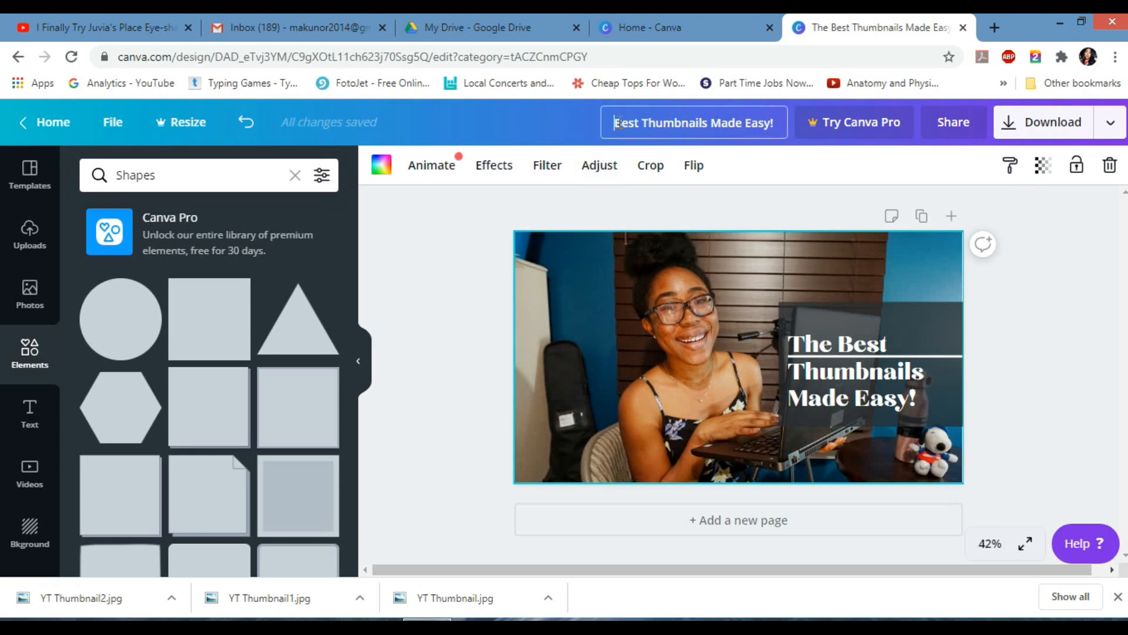
Download the "Best Thumbnails Made Easy!" design as a PNG and view the downloaded image.
{"action": "left_click", "coordinate": [1021, 130]}
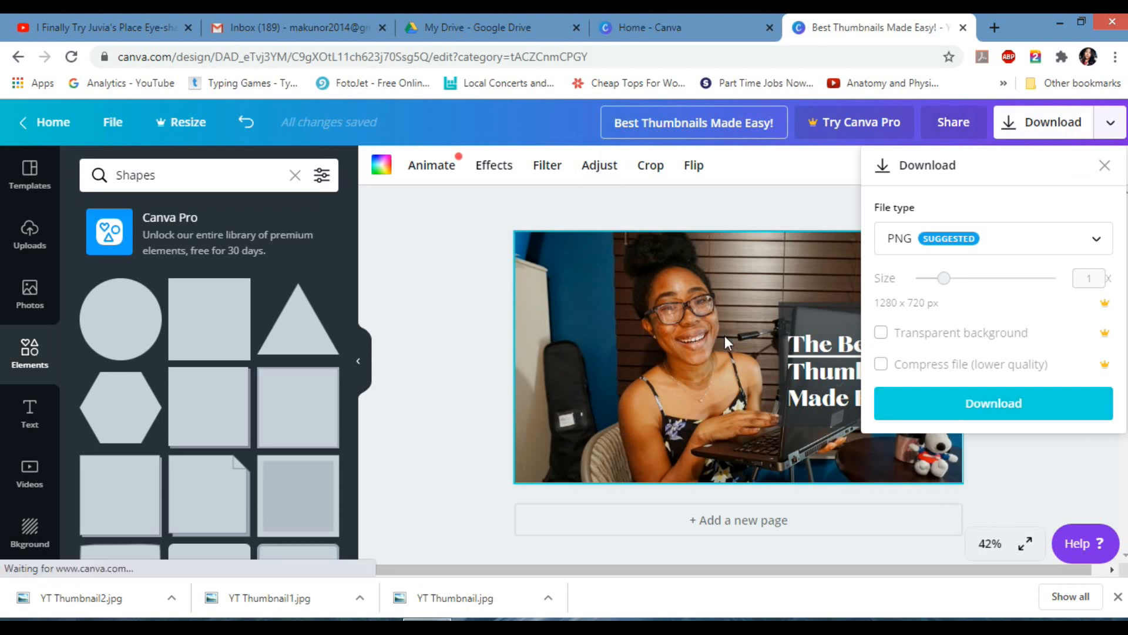
{"action": "left_click", "coordinate": [952, 414]}
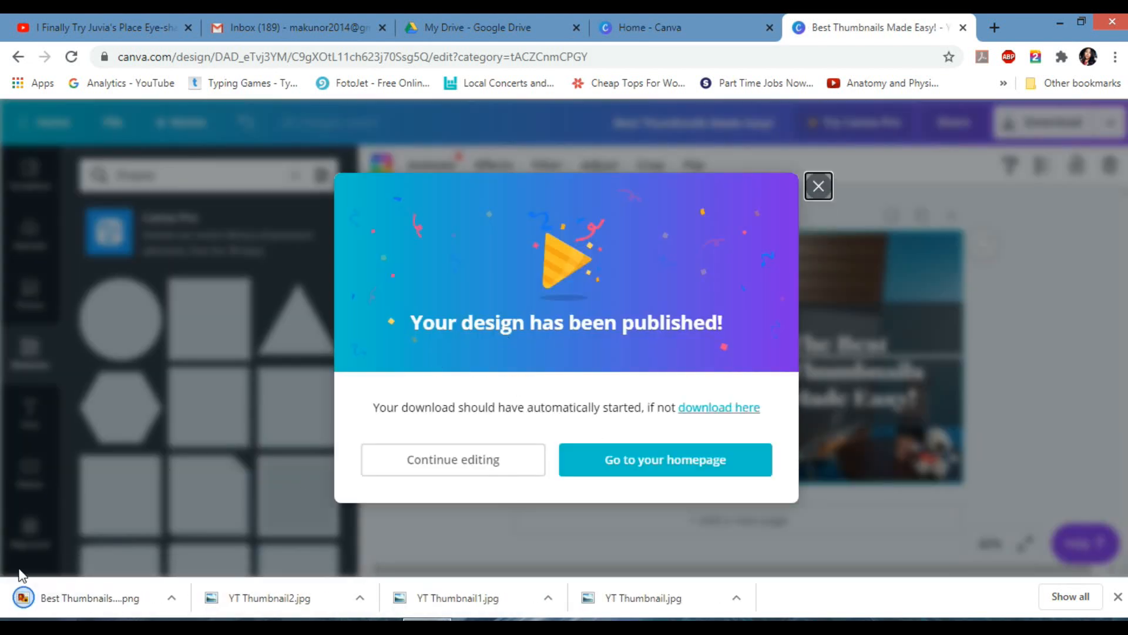
{"action": "left_click", "coordinate": [71, 599]}
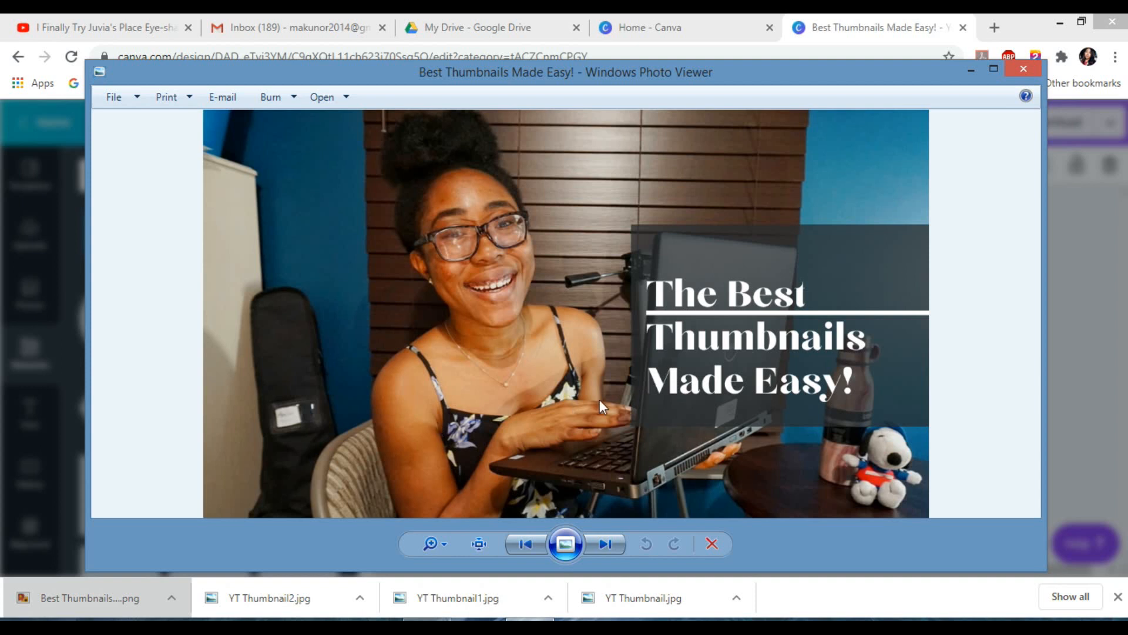
{"action": "left_click", "coordinate": [971, 70]}
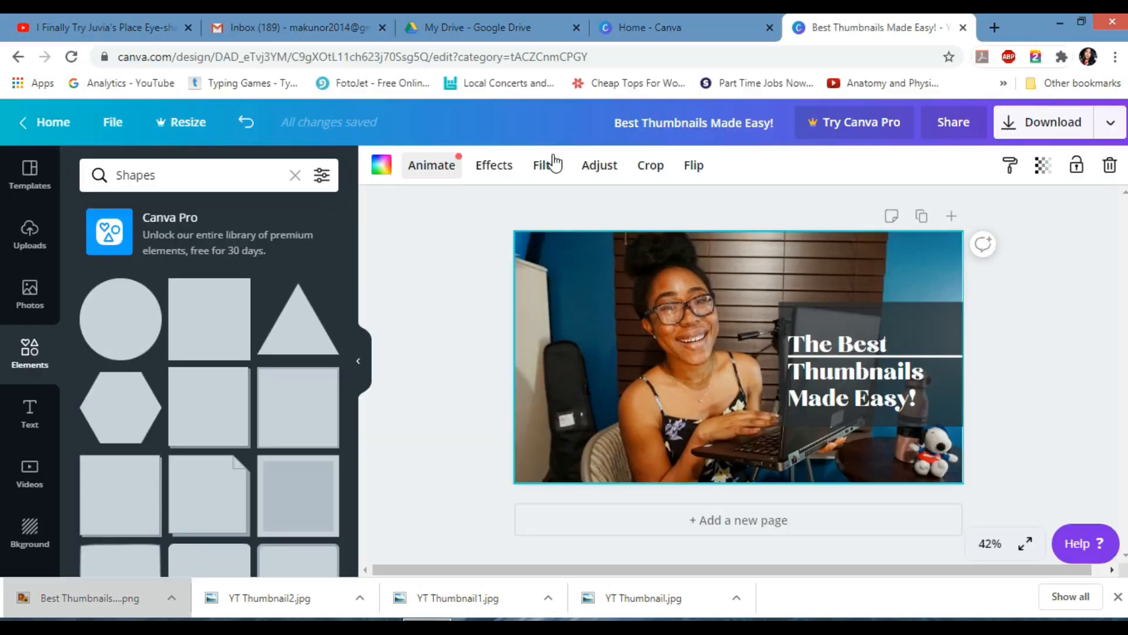
Add a second page to the design.
{"action": "left_click", "coordinate": [949, 222]}
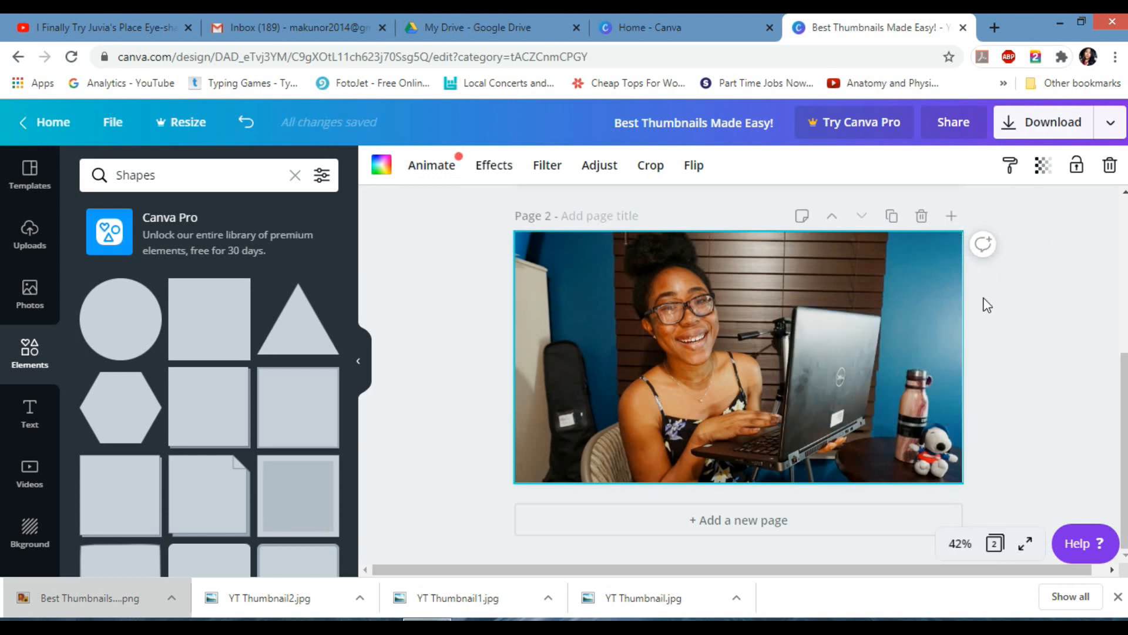
Delete the background photo from page 2.
{"action": "mouse_move", "coordinate": [1125, 450]}
{"action": "left_mouse_down"}
{"action": "mouse_move", "coordinate": [1125, 294]}
{"action": "mouse_move", "coordinate": [1125, 444]}
{"action": "left_mouse_up"}
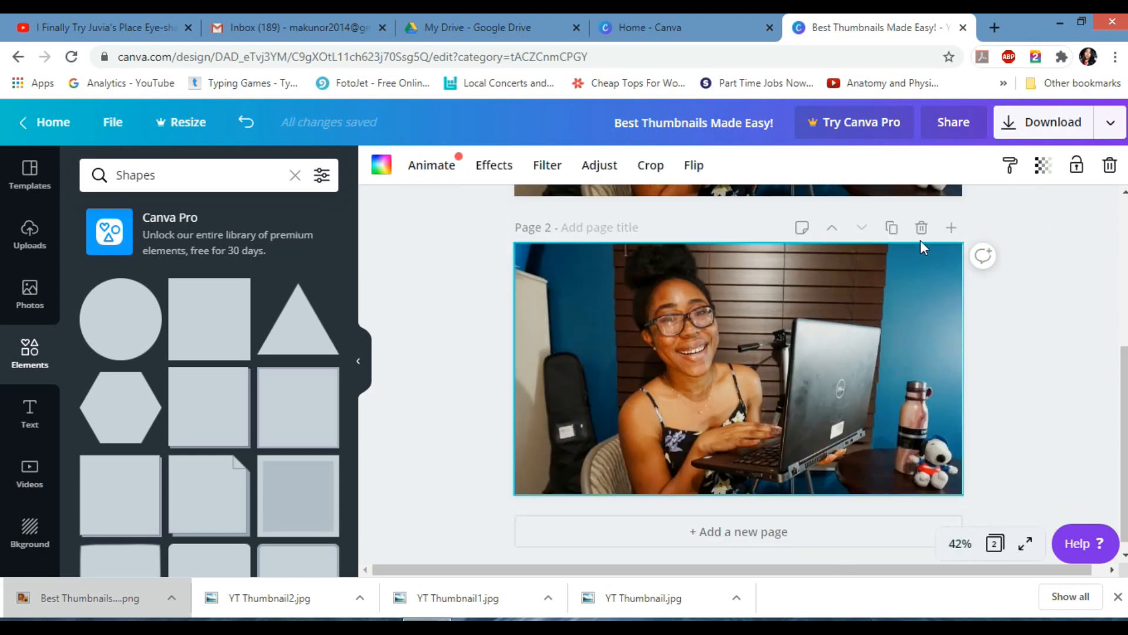
{"action": "right_click", "coordinate": [829, 289]}
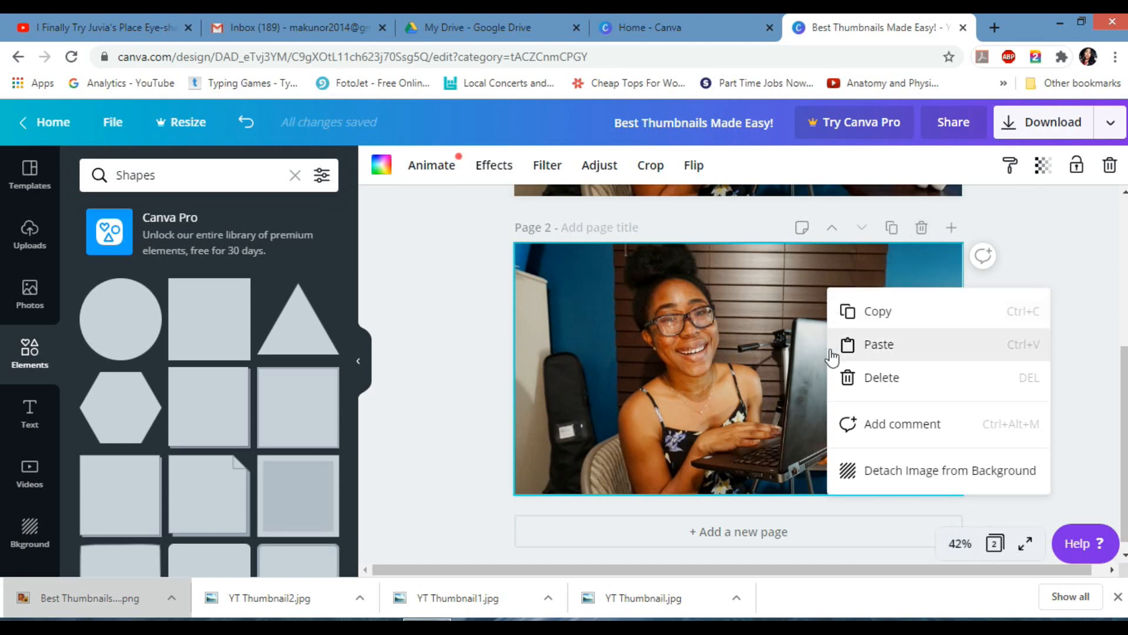
{"action": "left_click", "coordinate": [863, 379]}
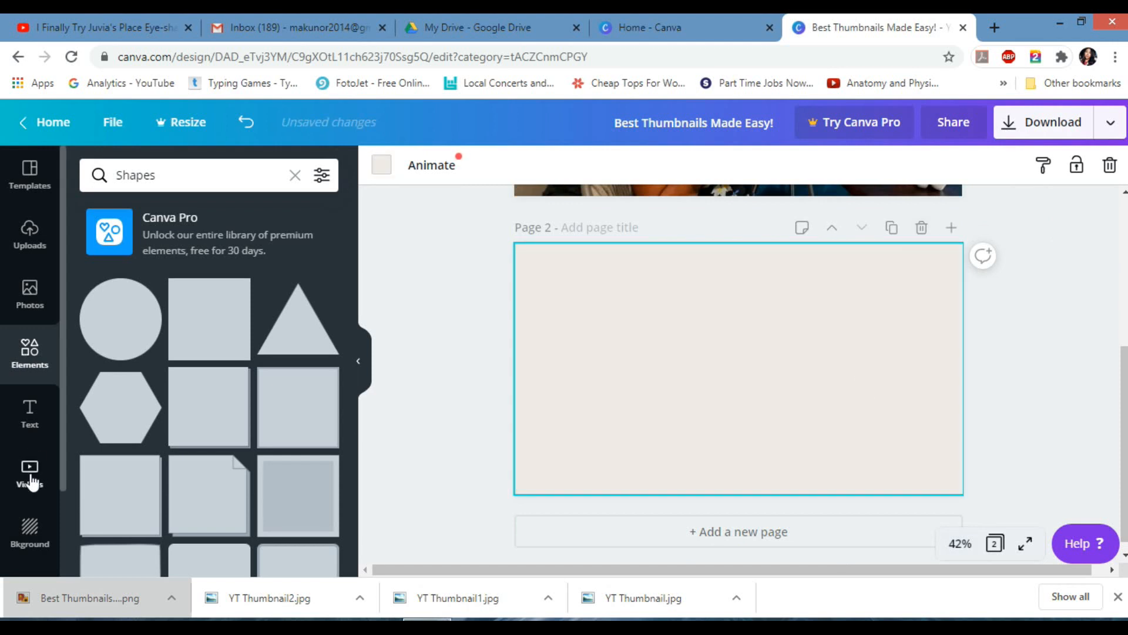
Try the dark blue starry-sky background on page 2, and set the page's background to solid black.
{"action": "left_click", "coordinate": [40, 230]}
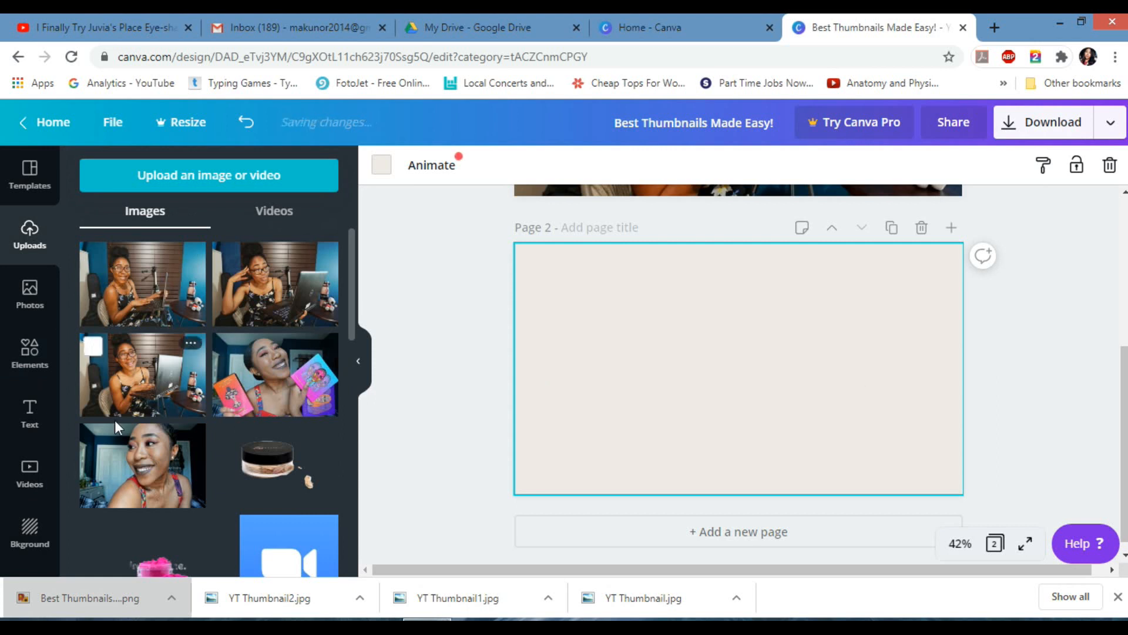
{"action": "left_click", "coordinate": [29, 532]}
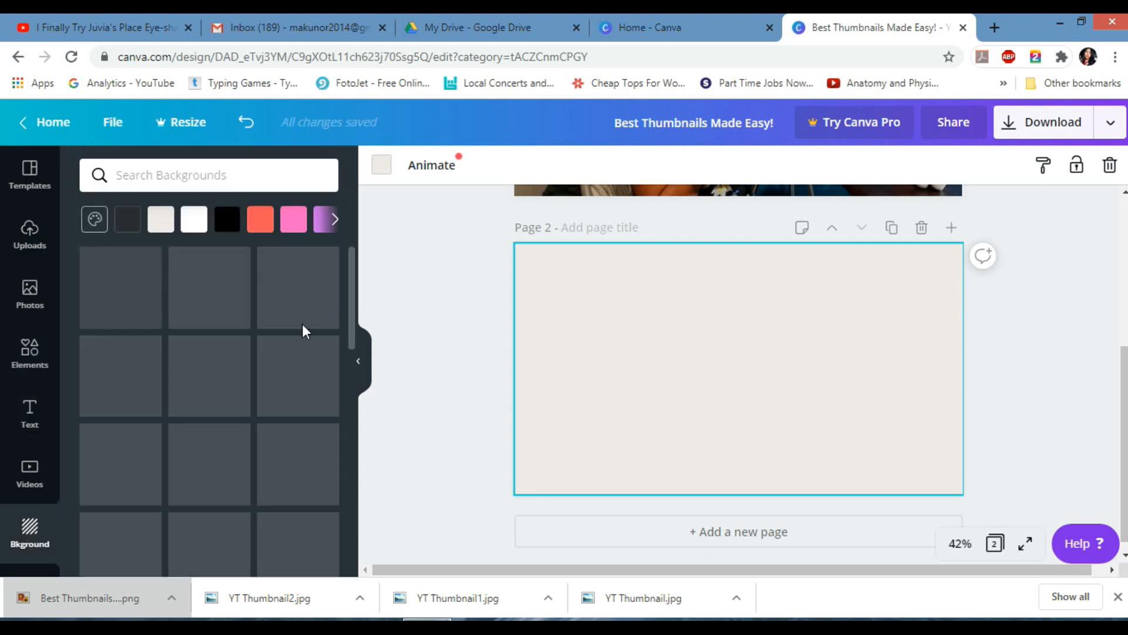
{"action": "scroll", "coordinate": [355, 304], "scroll_direction": "down", "scroll_amount": 2}
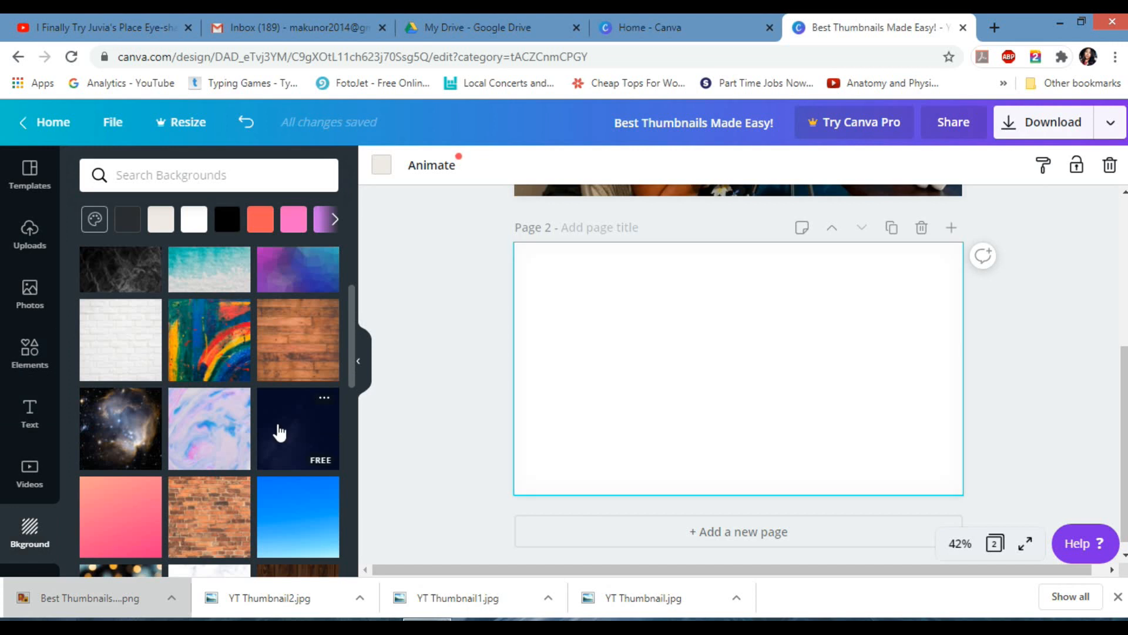
{"action": "left_click", "coordinate": [279, 434]}
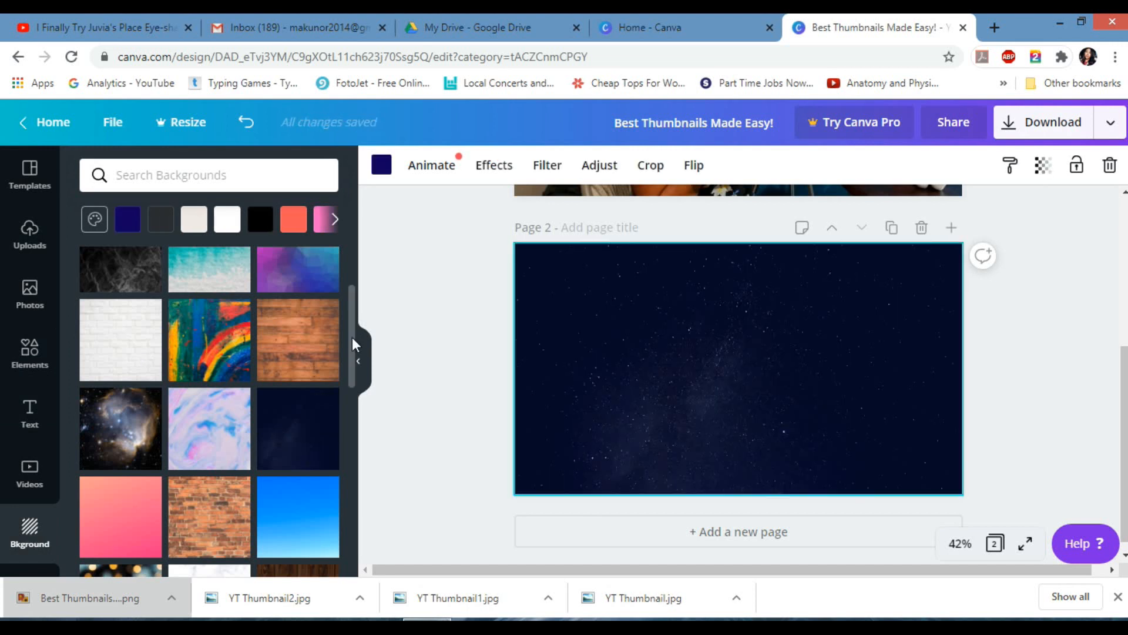
{"action": "left_click_drag", "start_coordinate": [352, 338], "coordinate": [370, 577]}
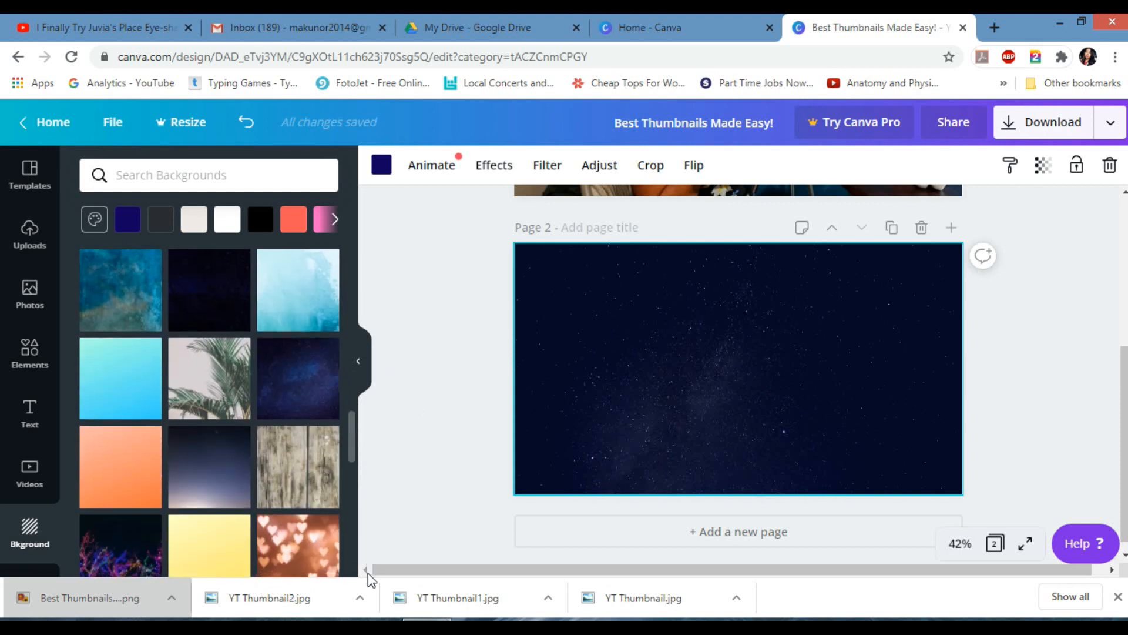
{"action": "left_click", "coordinate": [268, 217]}
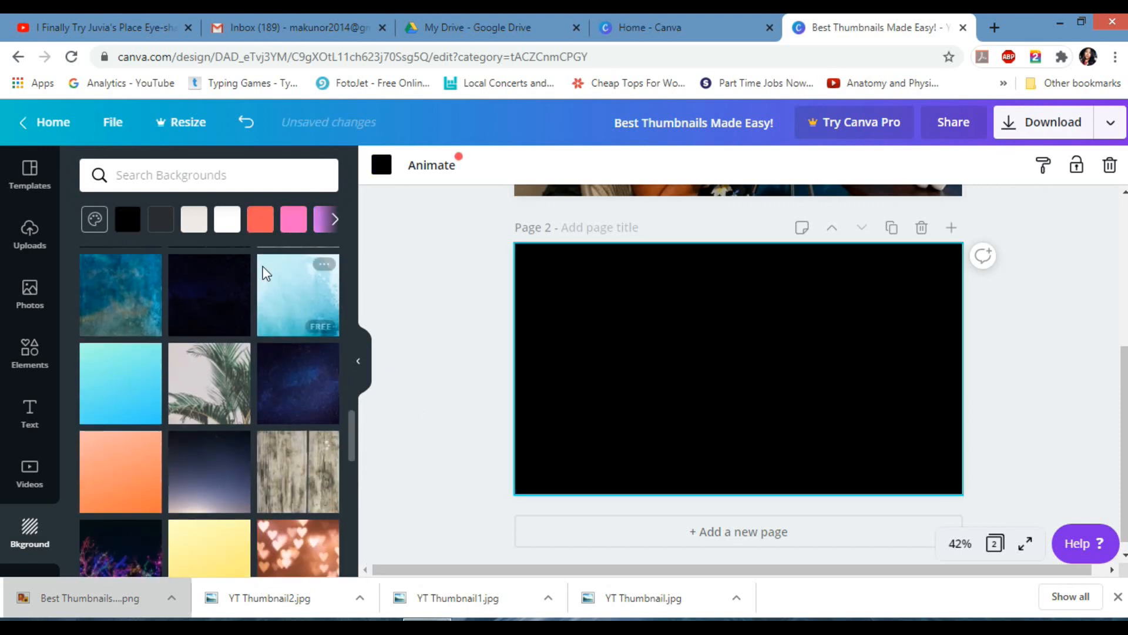
Add the uploaded hand-on-head laptop photo to page 2 and enlarge it to full page height and about two thirds of the page width.
{"action": "left_click", "coordinate": [29, 234]}
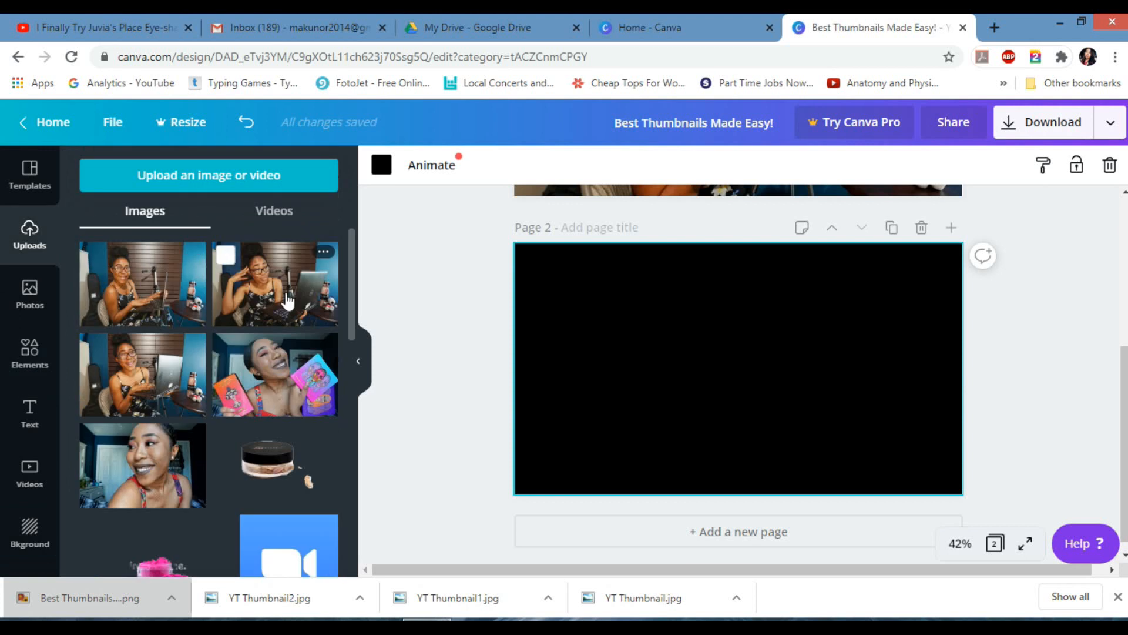
{"action": "left_click", "coordinate": [288, 299]}
{"action": "left_click_drag", "start_coordinate": [720, 369], "coordinate": [619, 322]}
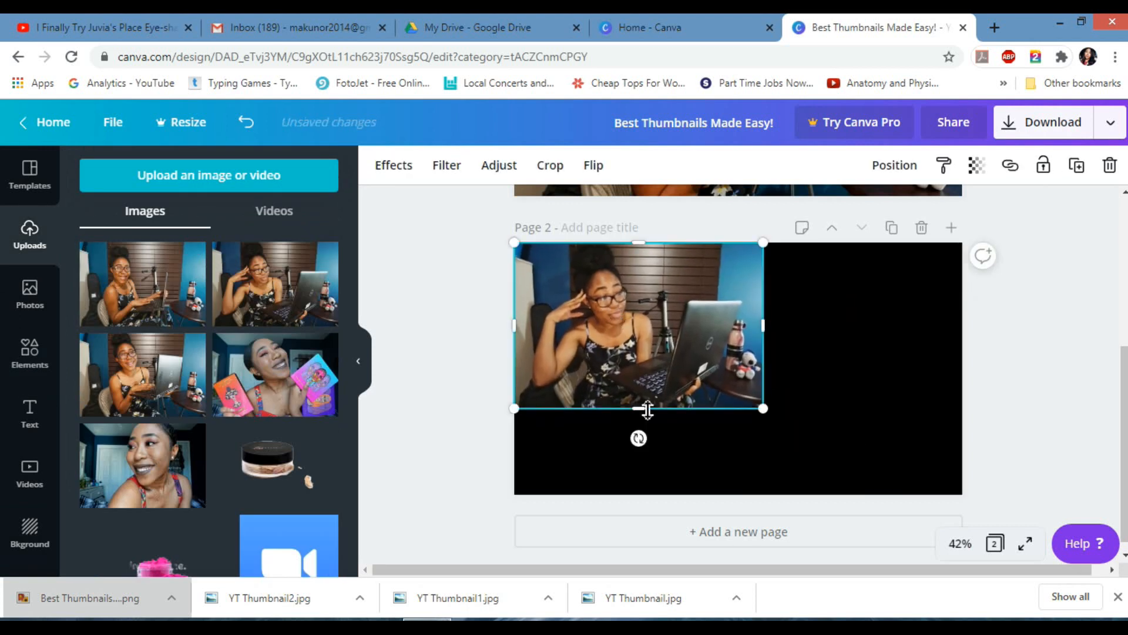
{"action": "left_click_drag", "start_coordinate": [644, 406], "coordinate": [825, 340]}
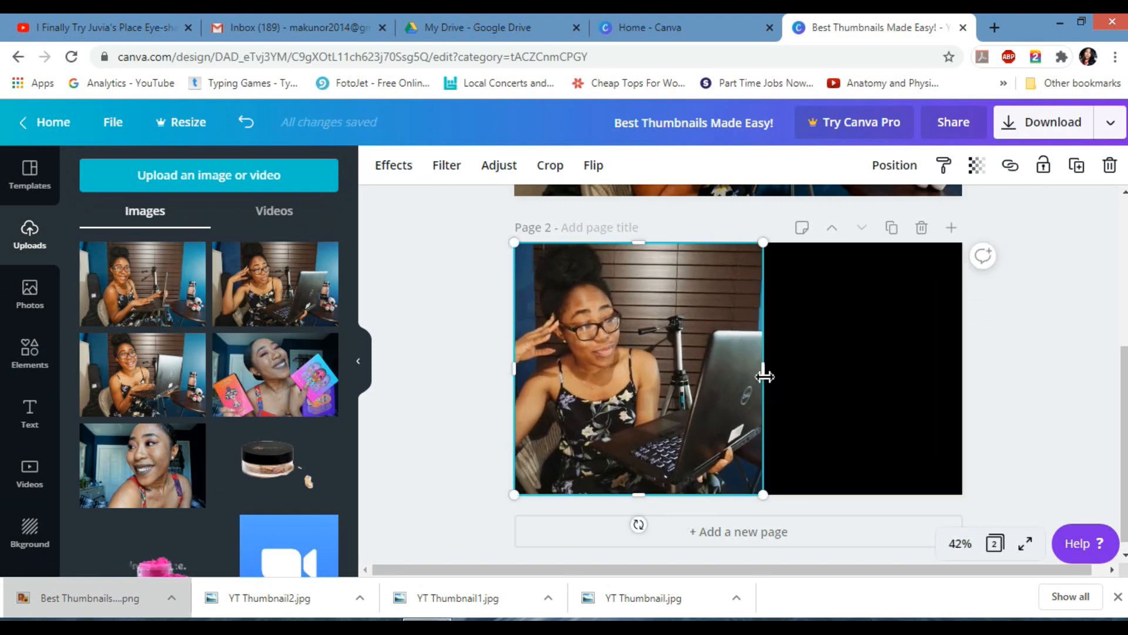
{"action": "left_click_drag", "start_coordinate": [764, 376], "coordinate": [821, 380]}
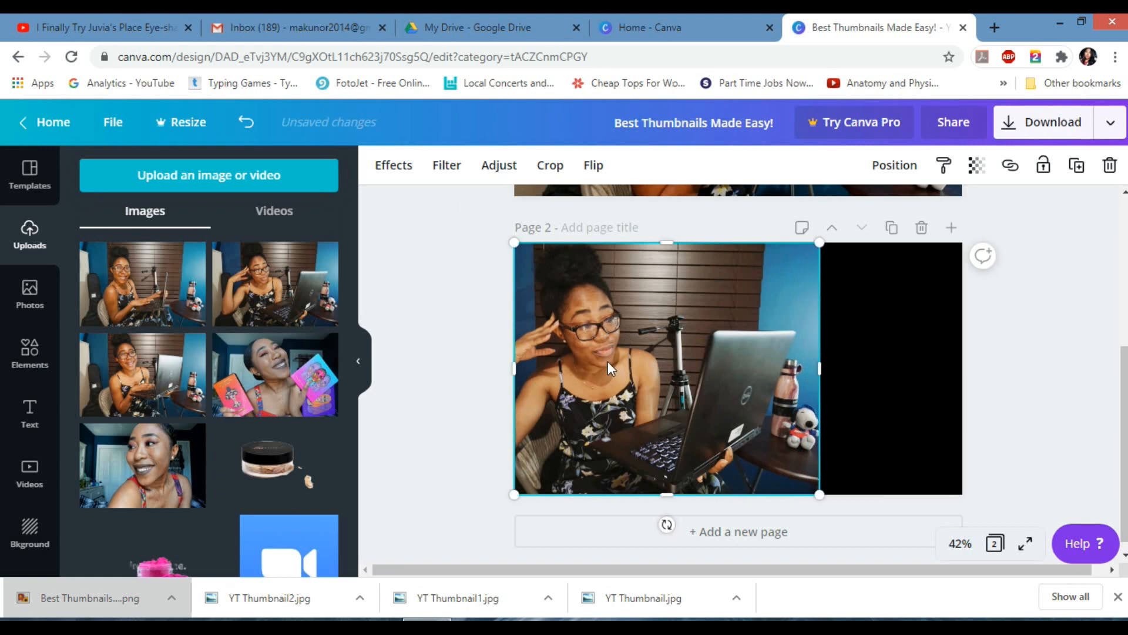
Shift the photo within its crop frame so that the woman's raised arm and elbow are in view.
{"action": "left_click_drag", "start_coordinate": [608, 361], "coordinate": [611, 387]}
{"action": "left_click", "coordinate": [546, 167]}
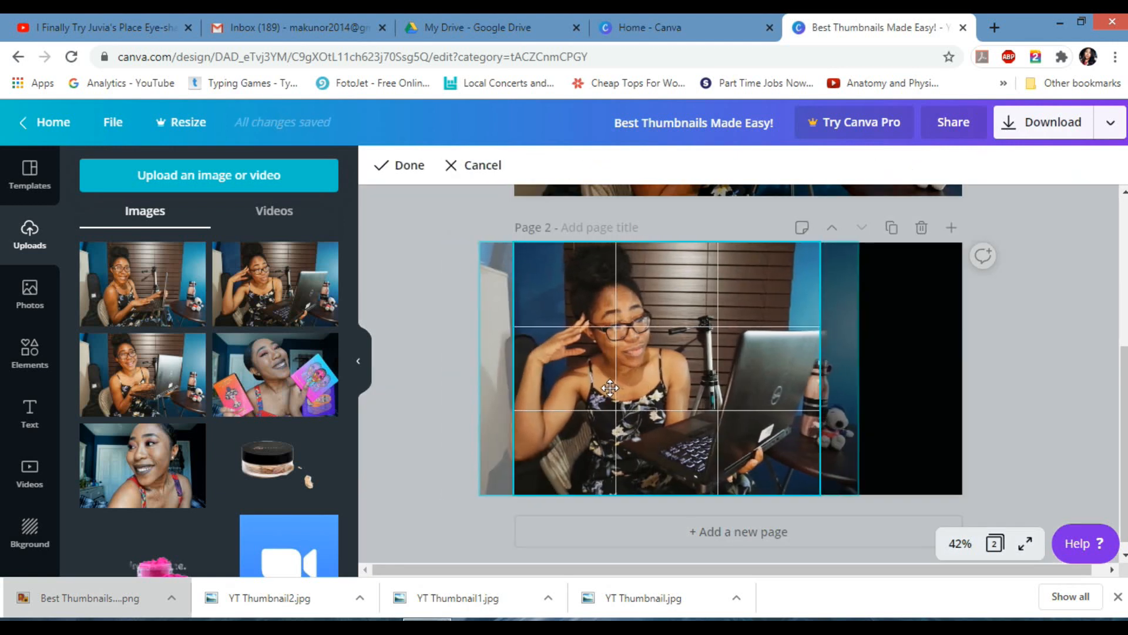
{"action": "left_click", "coordinate": [423, 171]}
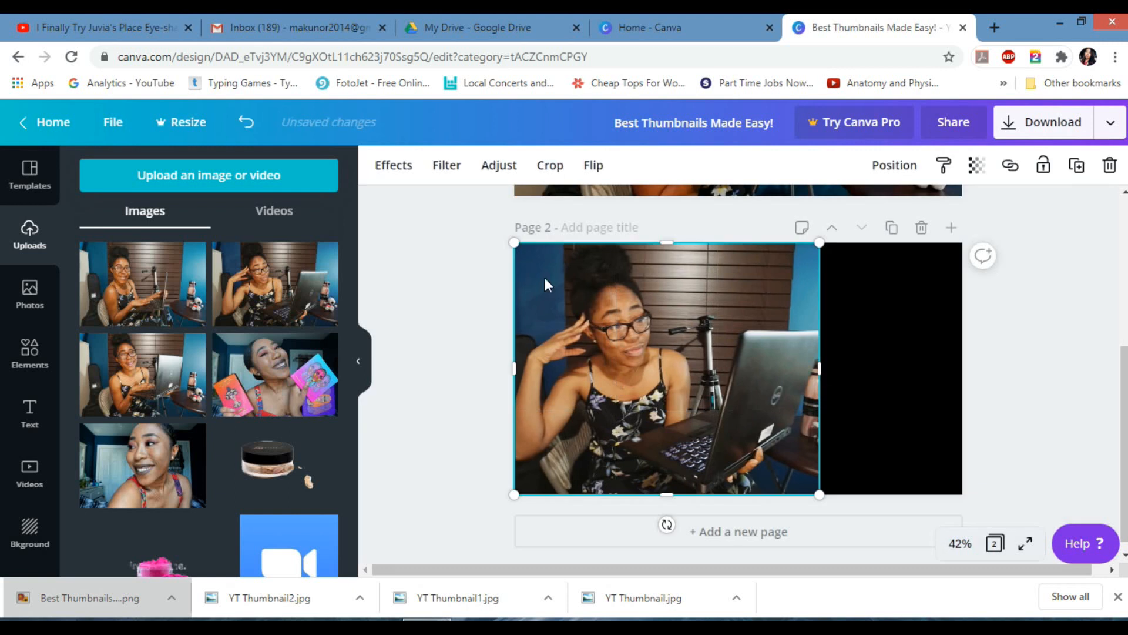
Add the "cold, smooth & tasty." text combination to page 2 and place it over the black area on the page's right side.
{"action": "left_click", "coordinate": [51, 411]}
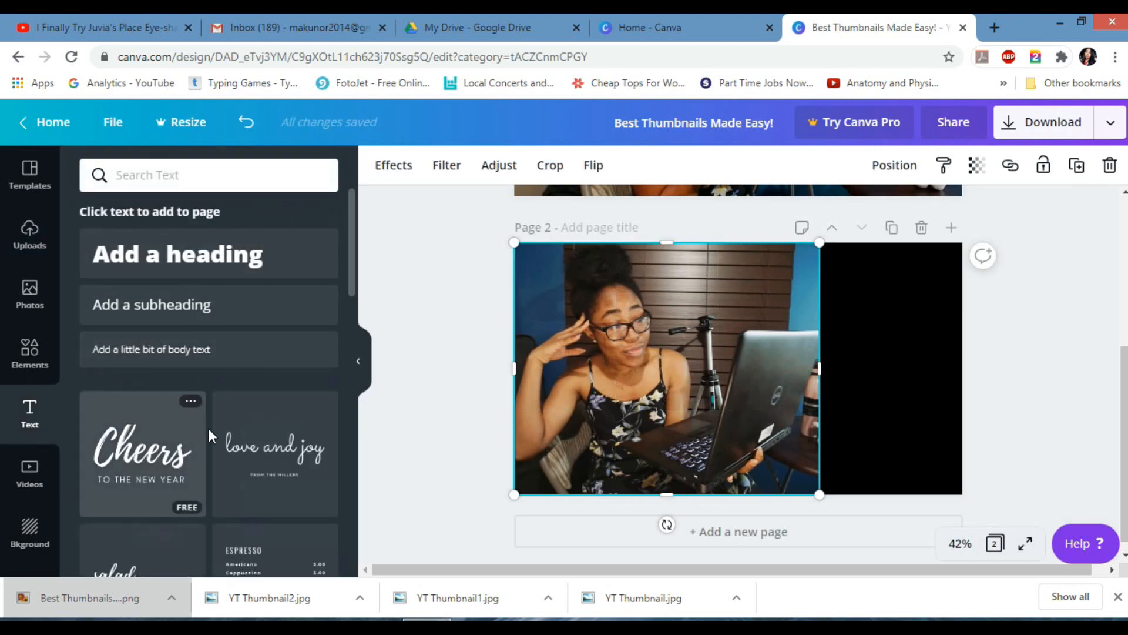
{"action": "scroll", "coordinate": [252, 388], "scroll_direction": "down", "scroll_amount": 15}
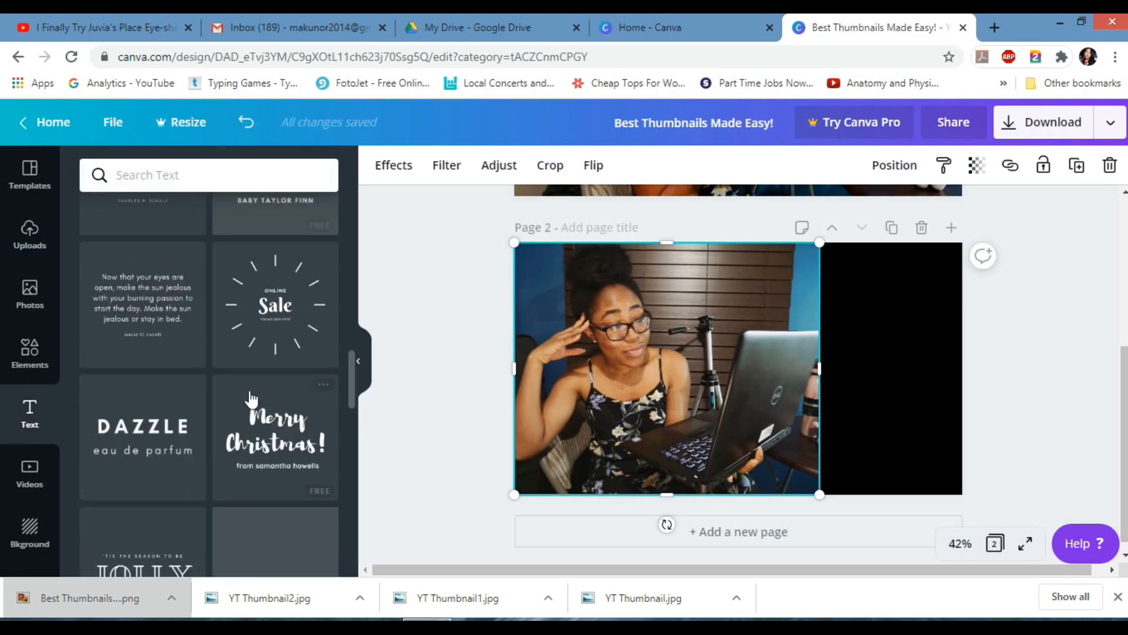
{"action": "scroll", "coordinate": [252, 398], "scroll_direction": "down", "scroll_amount": 15}
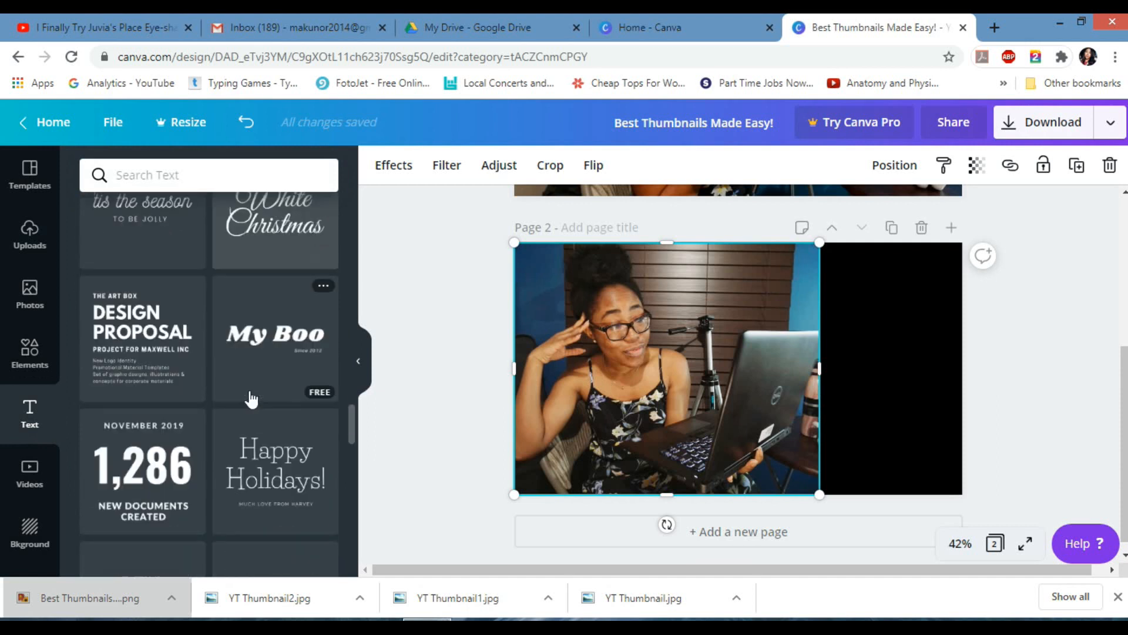
{"action": "scroll", "coordinate": [251, 398], "scroll_direction": "down", "scroll_amount": 15}
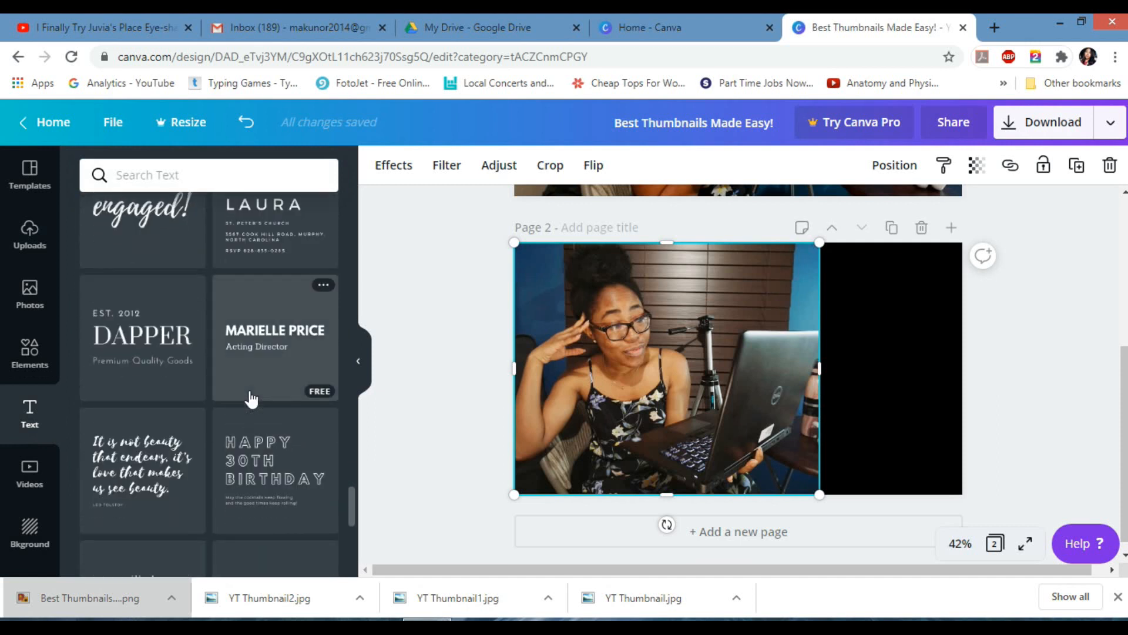
{"action": "scroll", "coordinate": [252, 399], "scroll_direction": "down", "scroll_amount": 15}
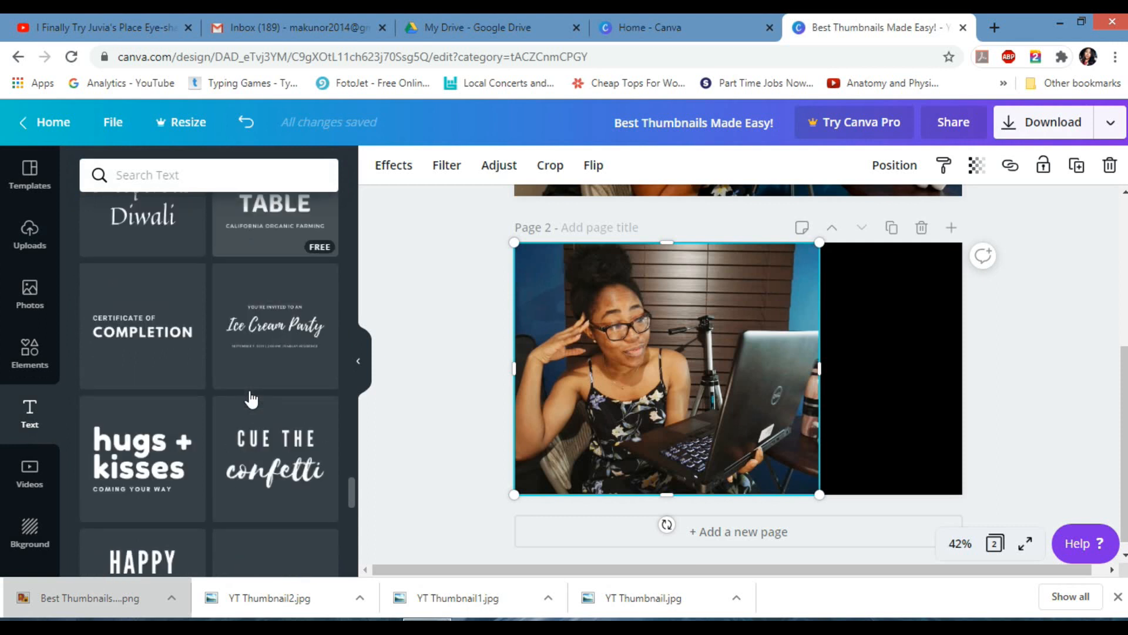
{"action": "scroll", "coordinate": [252, 399], "scroll_direction": "down", "scroll_amount": 10}
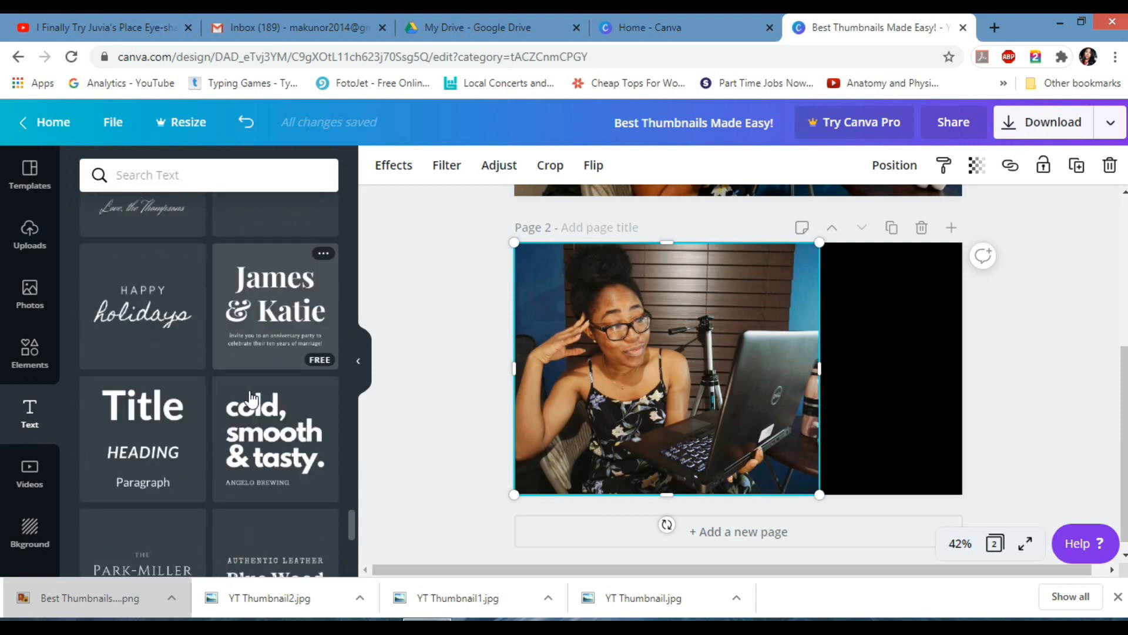
{"action": "scroll", "coordinate": [252, 399], "scroll_direction": "down", "scroll_amount": 1}
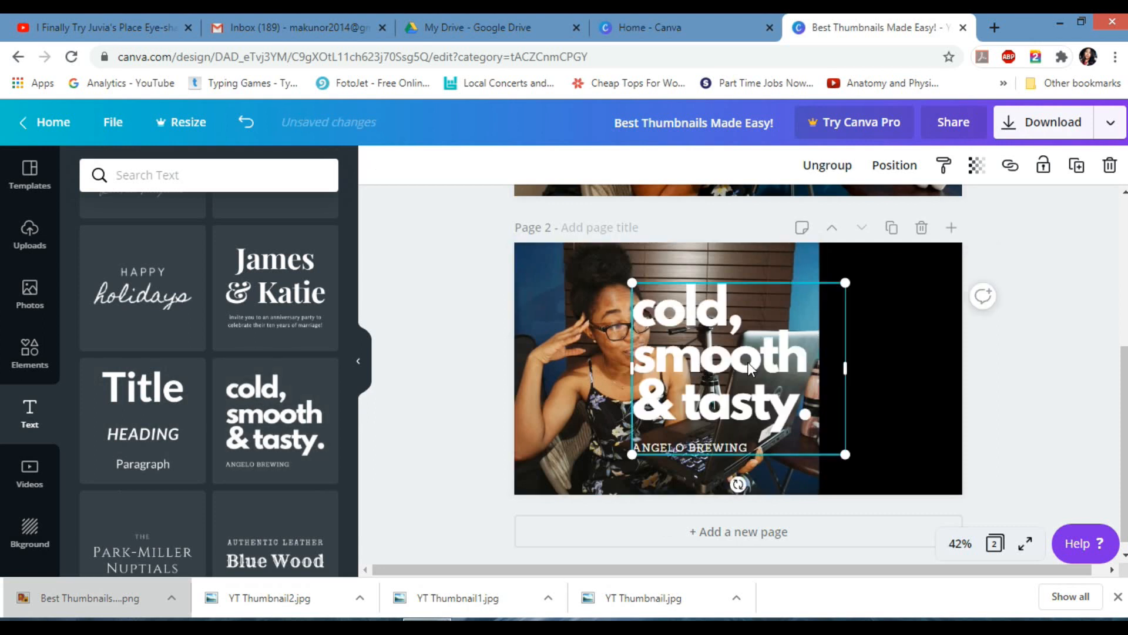
{"action": "left_click_drag", "start_coordinate": [700, 365], "coordinate": [834, 344]}
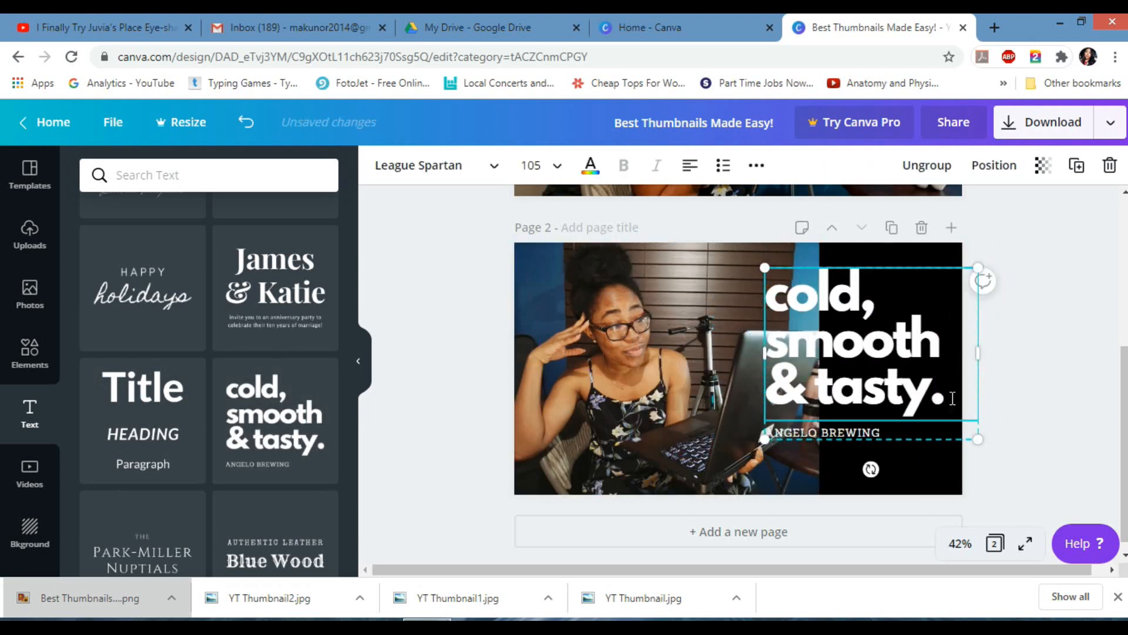
Reduce the font size of the "cold, smooth & tasty." heading to 64.
{"action": "triple_click", "coordinate": [852, 395]}
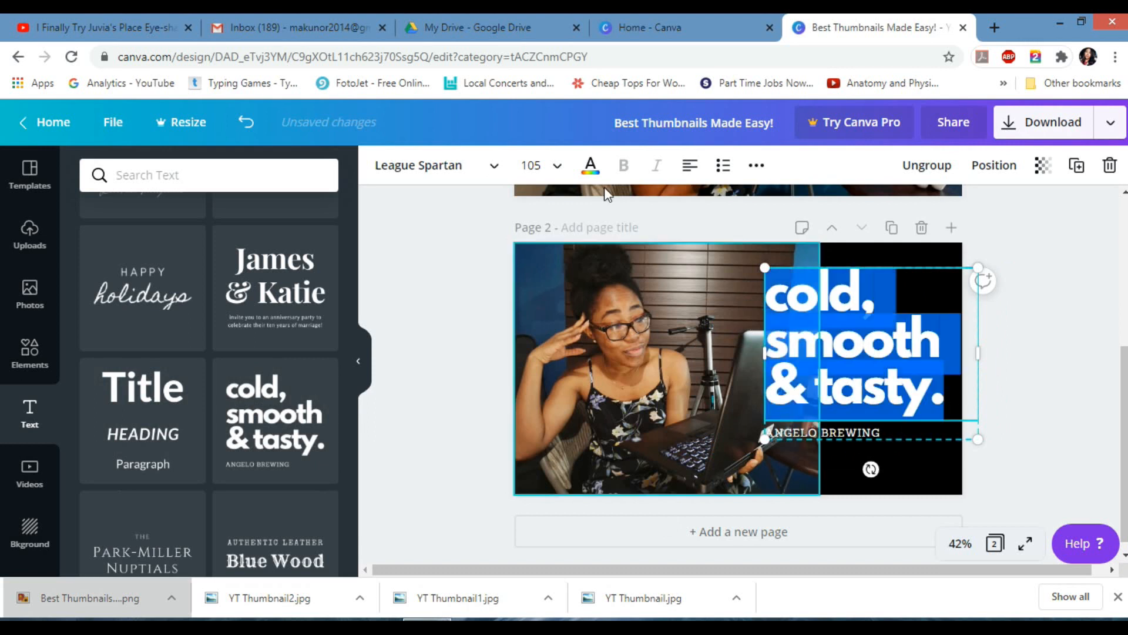
{"action": "left_click", "coordinate": [530, 165]}
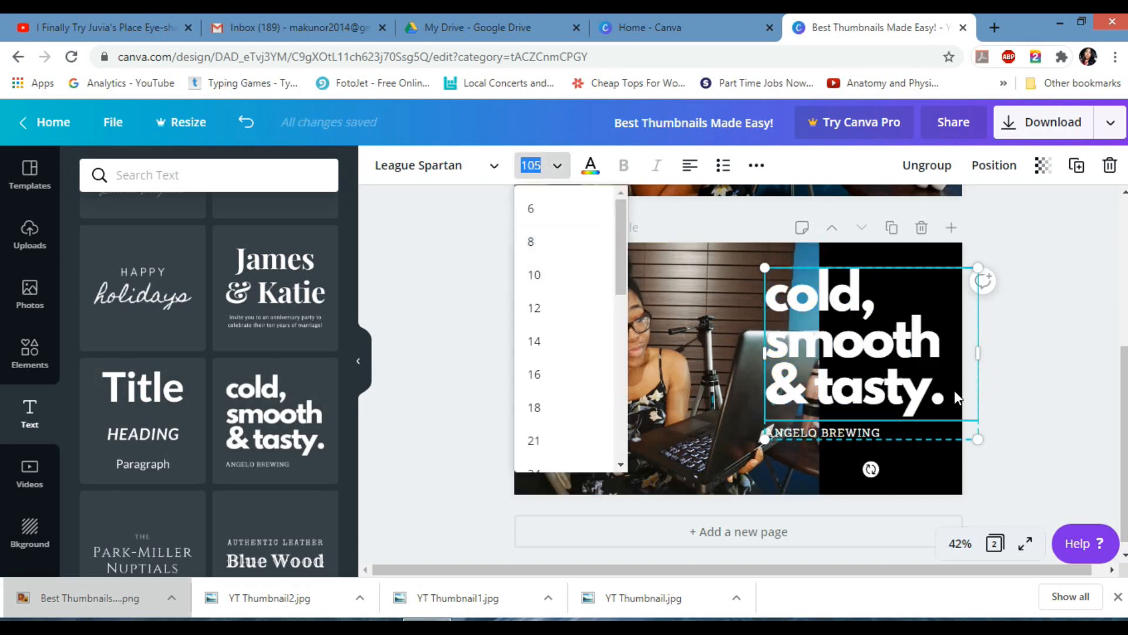
{"action": "left_click_drag", "start_coordinate": [954, 395], "coordinate": [770, 301]}
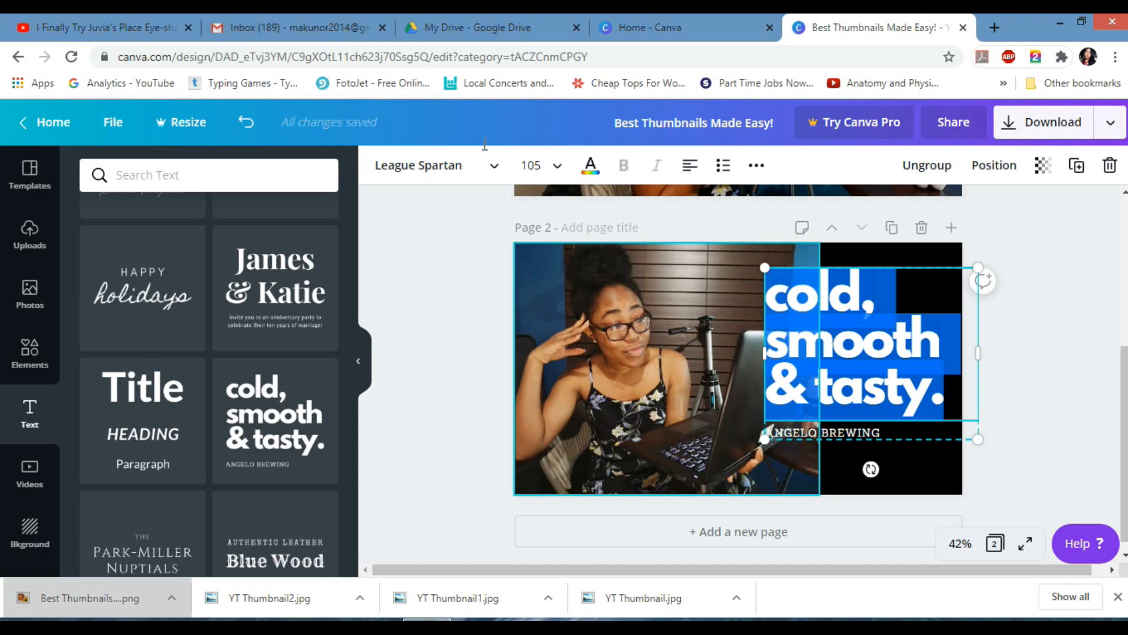
{"action": "left_click", "coordinate": [563, 169]}
{"action": "left_click_drag", "start_coordinate": [626, 297], "coordinate": [625, 429]}
{"action": "left_click", "coordinate": [552, 419]}
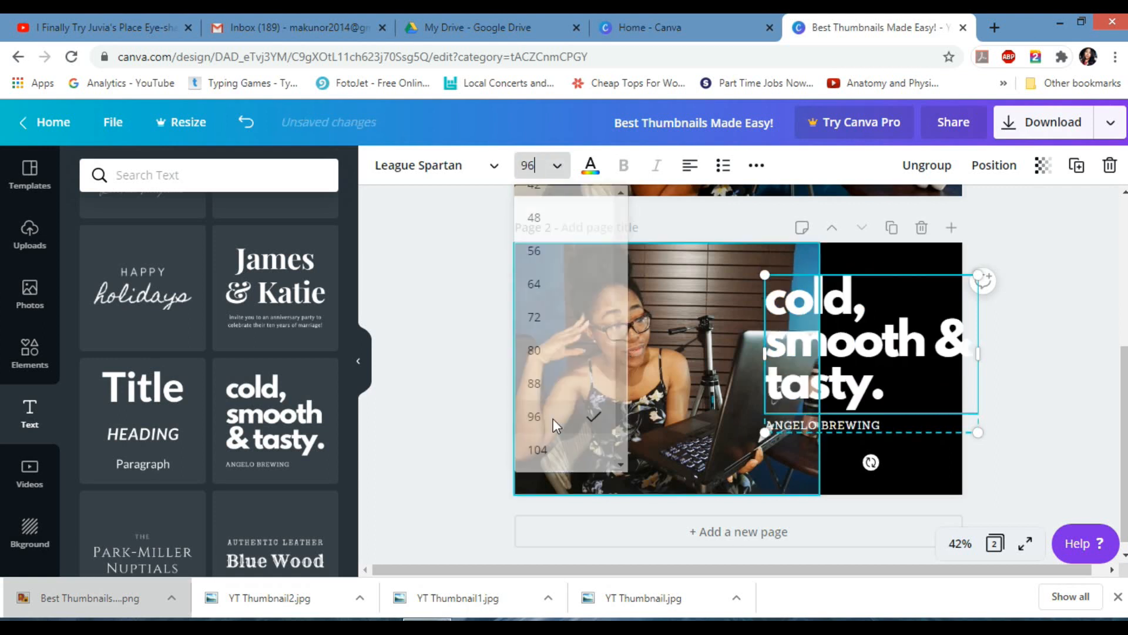
{"action": "left_click", "coordinate": [563, 170]}
{"action": "left_click", "coordinate": [535, 318]}
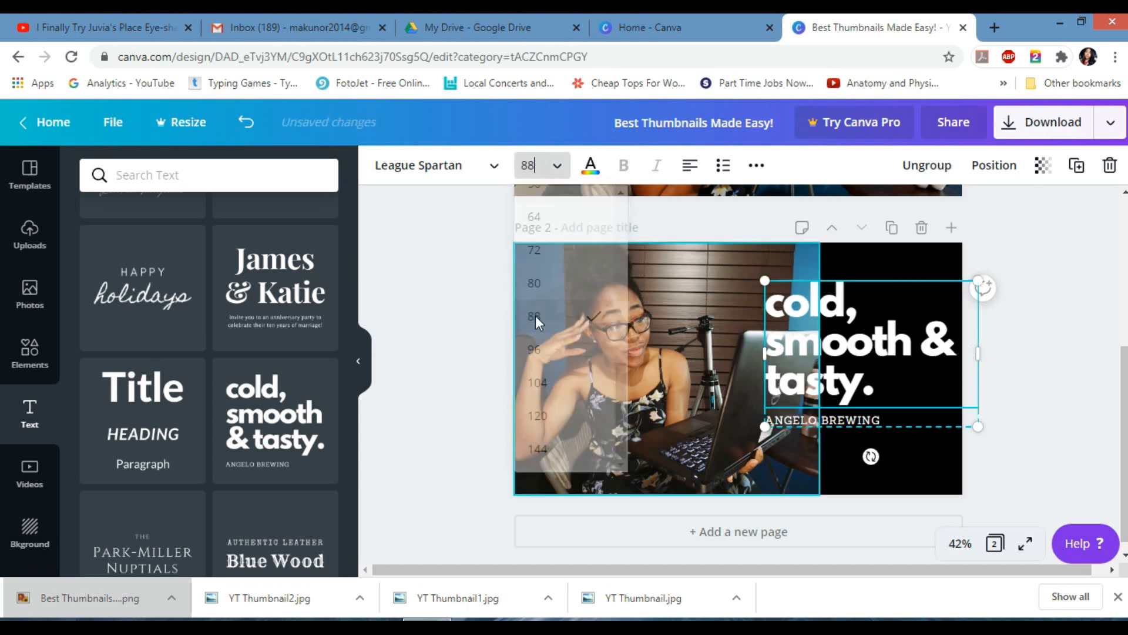
{"action": "left_click", "coordinate": [546, 171]}
{"action": "left_click", "coordinate": [539, 239]}
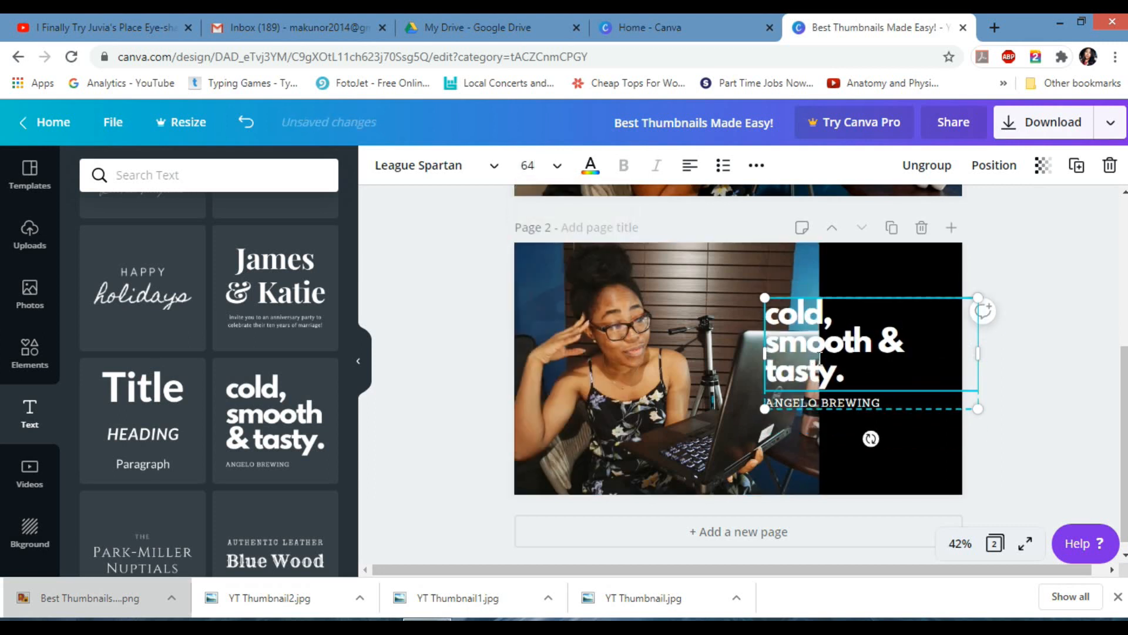
Replace the heading text with "I Can / Do Better / Than / This!" on four lines.
{"action": "left_click_drag", "start_coordinate": [858, 379], "coordinate": [762, 317]}
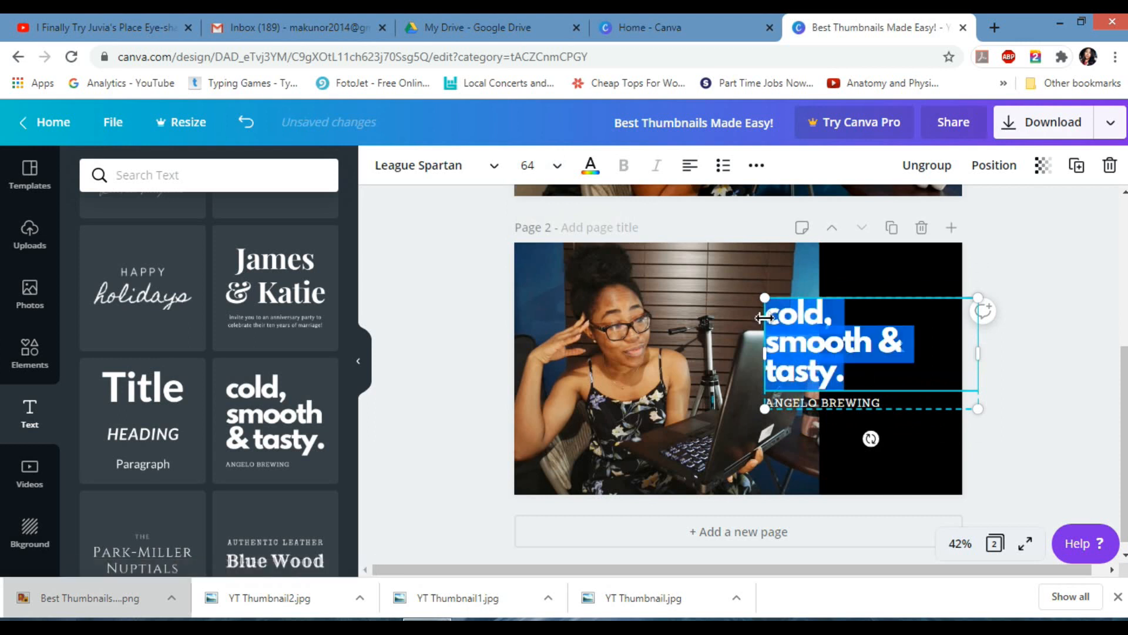
{"action": "key", "text": "BackSpace"}
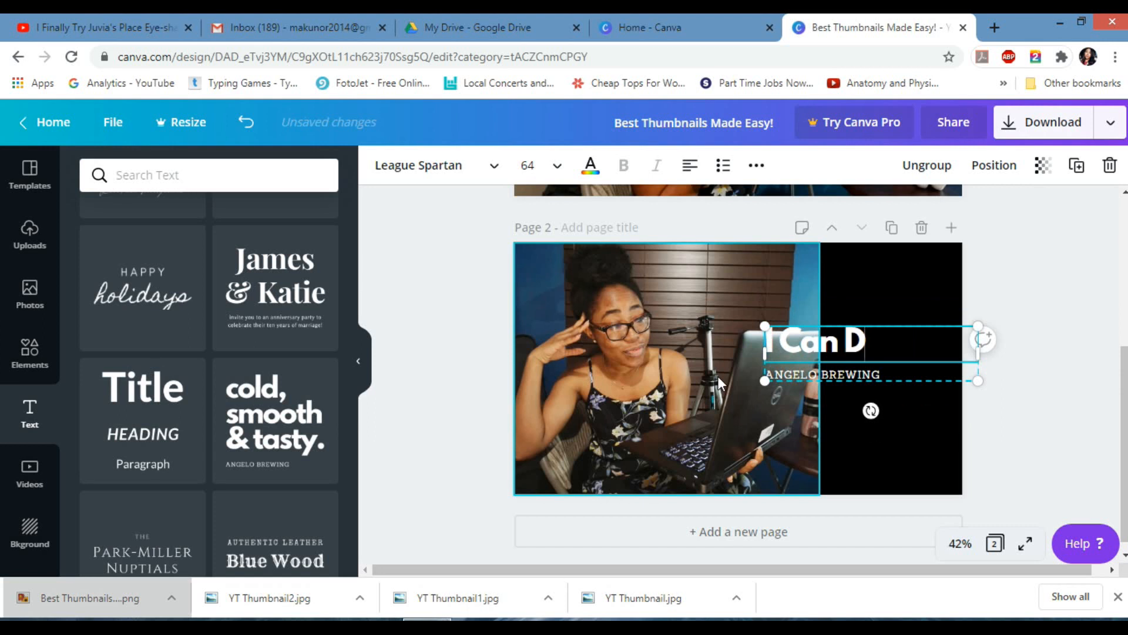
{"action": "type", "text": "I Can"}
{"action": "key", "text": "Return"}
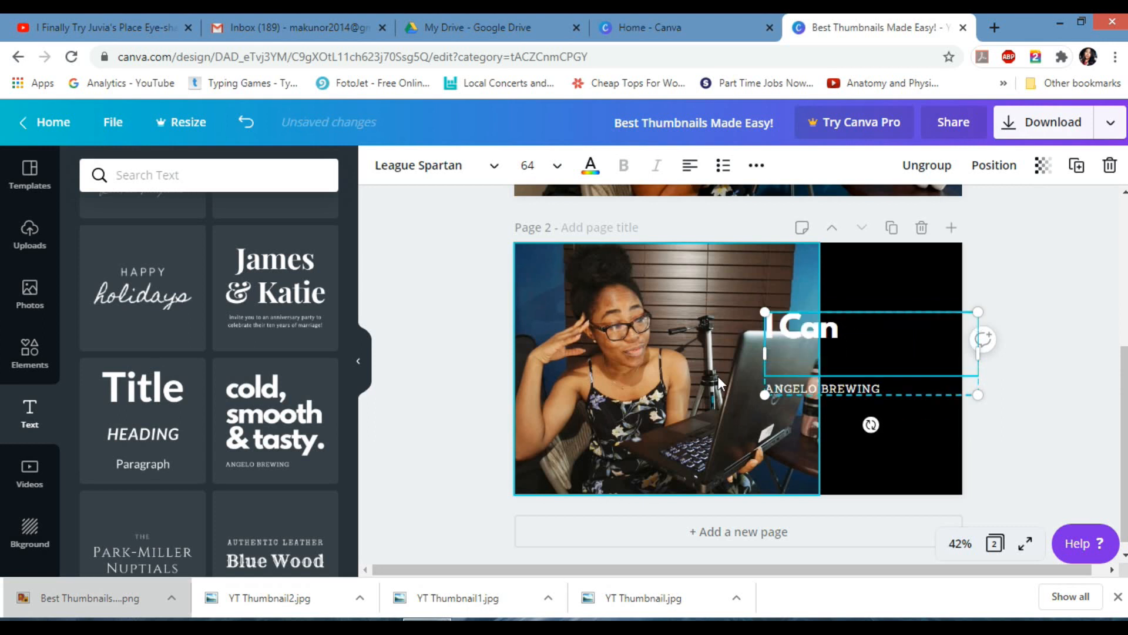
{"action": "type", "text": "Do Better"}
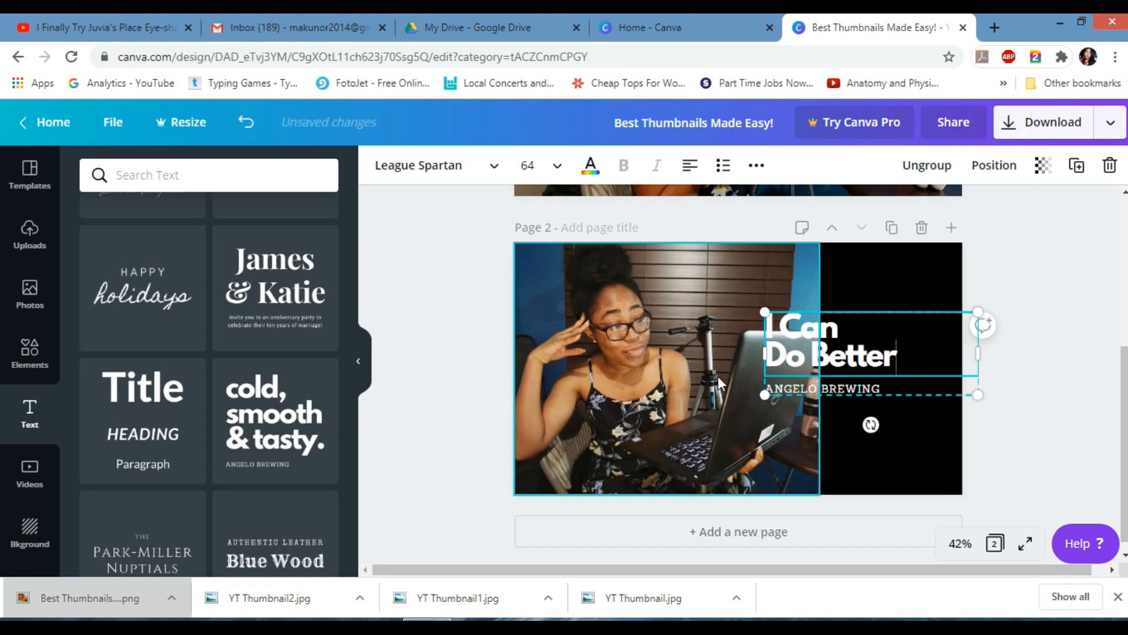
{"action": "key", "text": "Return"}
{"action": "type", "text": "Than"}
{"action": "key", "text": "Return"}
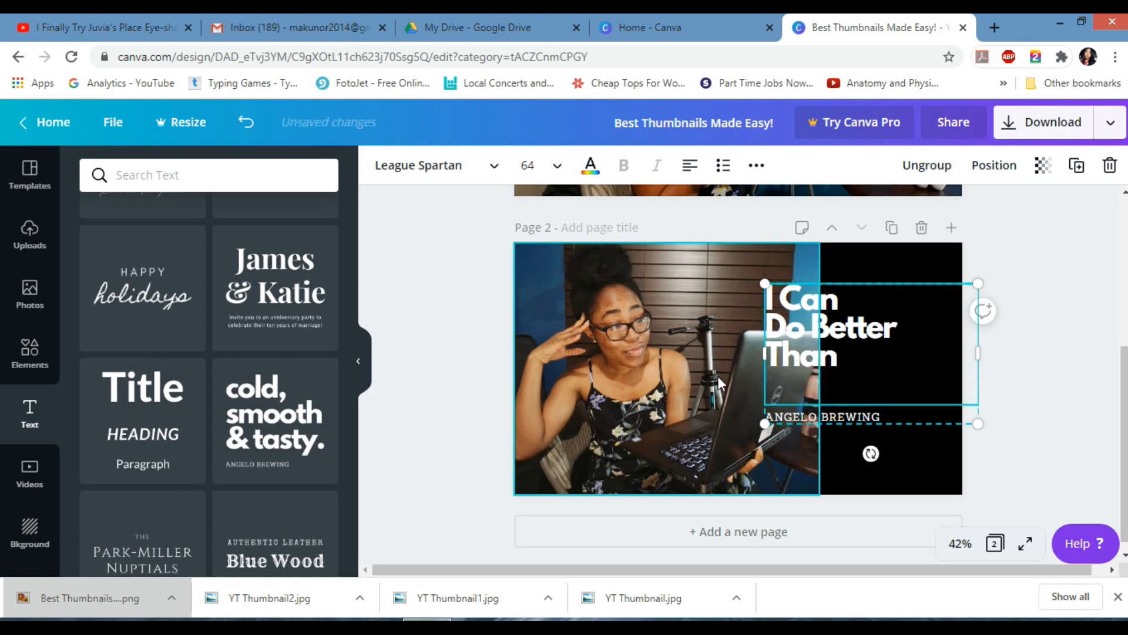
{"action": "type", "text": "This!"}
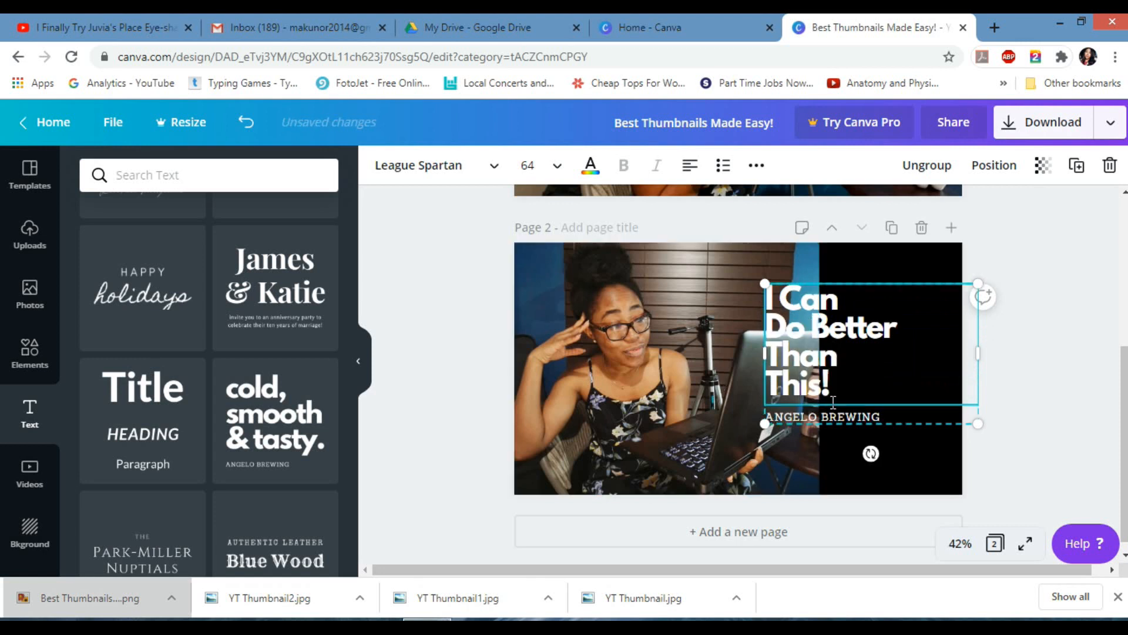
Clear the "ANGELO BREWING" line beneath the "I Can Do Better Than This!" heading.
{"action": "left_click", "coordinate": [883, 416]}
{"action": "left_click_drag", "start_coordinate": [884, 416], "coordinate": [765, 416]}
{"action": "type", "text": "G"}
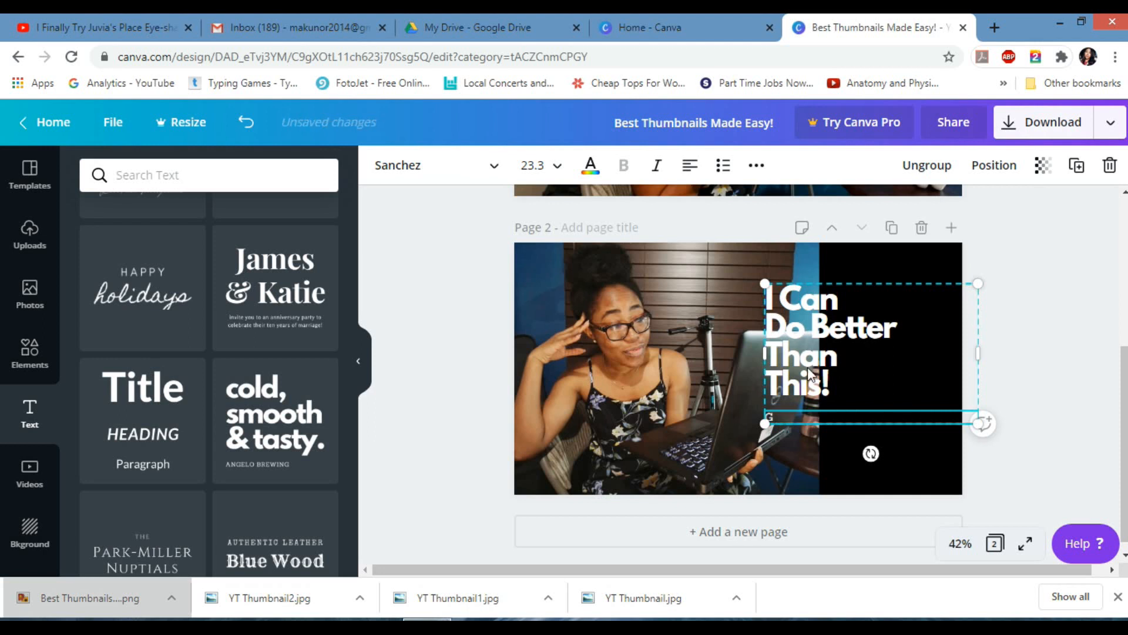
{"action": "key", "text": "BackSpace"}
Move the heading onto the black area of page 2 and narrow its text box to fit within the page.
{"action": "left_click_drag", "start_coordinate": [803, 393], "coordinate": [860, 378]}
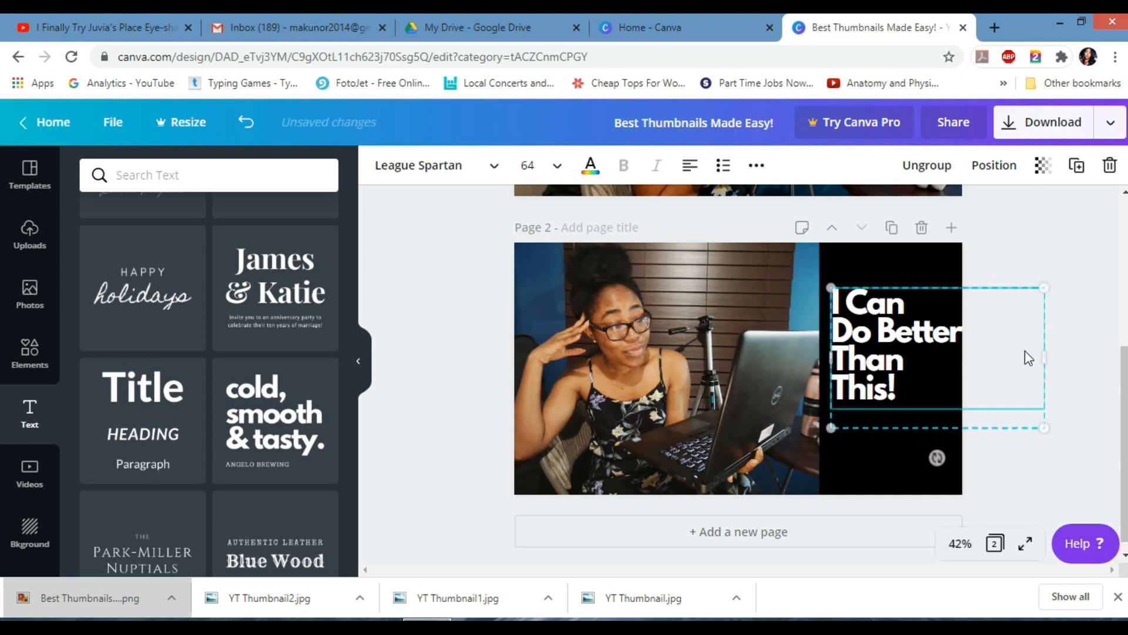
{"action": "left_click_drag", "start_coordinate": [1045, 357], "coordinate": [968, 370]}
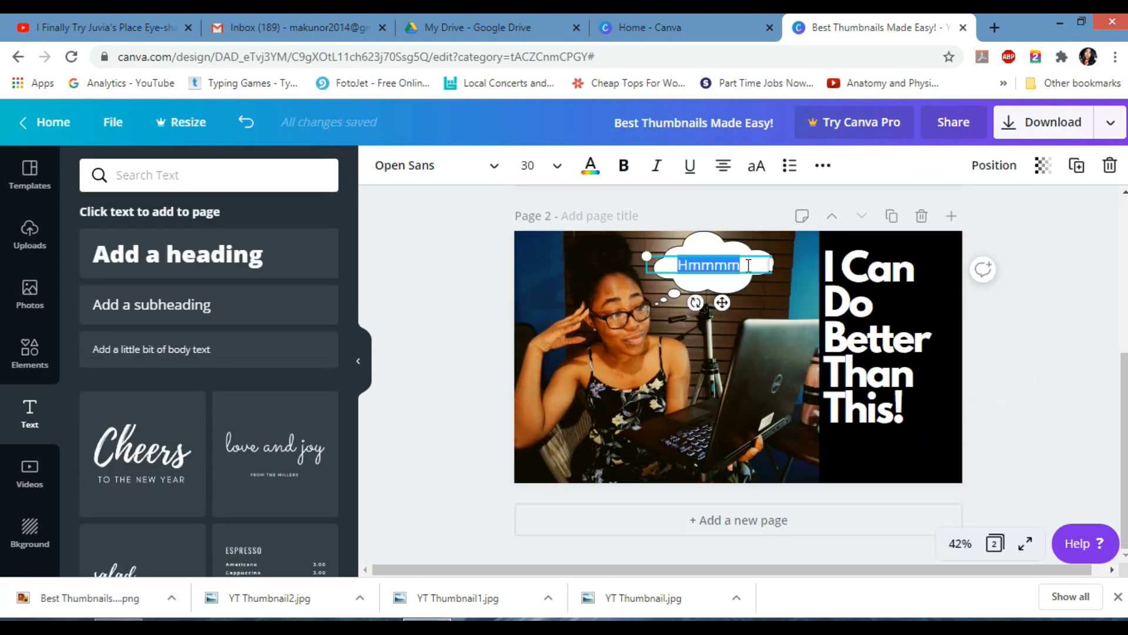
Change the font of the "Hmmmm" text in the thought bubble to Chewy, found among the cartoon fonts.
{"action": "left_click", "coordinate": [438, 165]}
{"action": "left_click", "coordinate": [238, 180]}
{"action": "type", "text": "comi"}
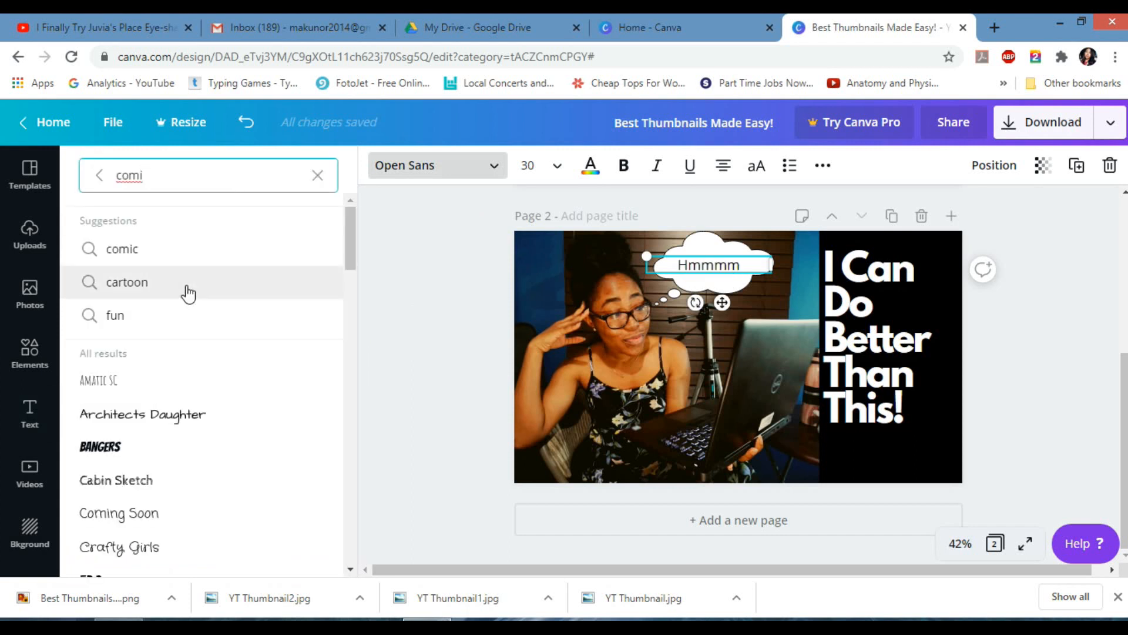
{"action": "left_click", "coordinate": [184, 292]}
{"action": "left_click", "coordinate": [239, 418]}
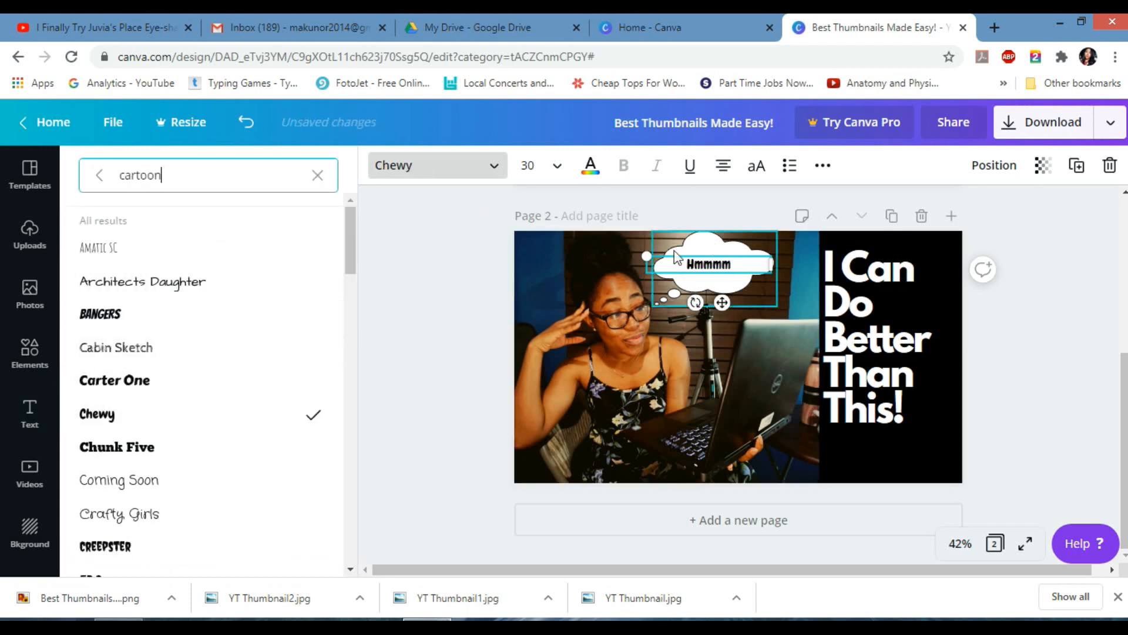
{"action": "key", "text": "Escape"}
{"action": "left_click", "coordinate": [1079, 298]}
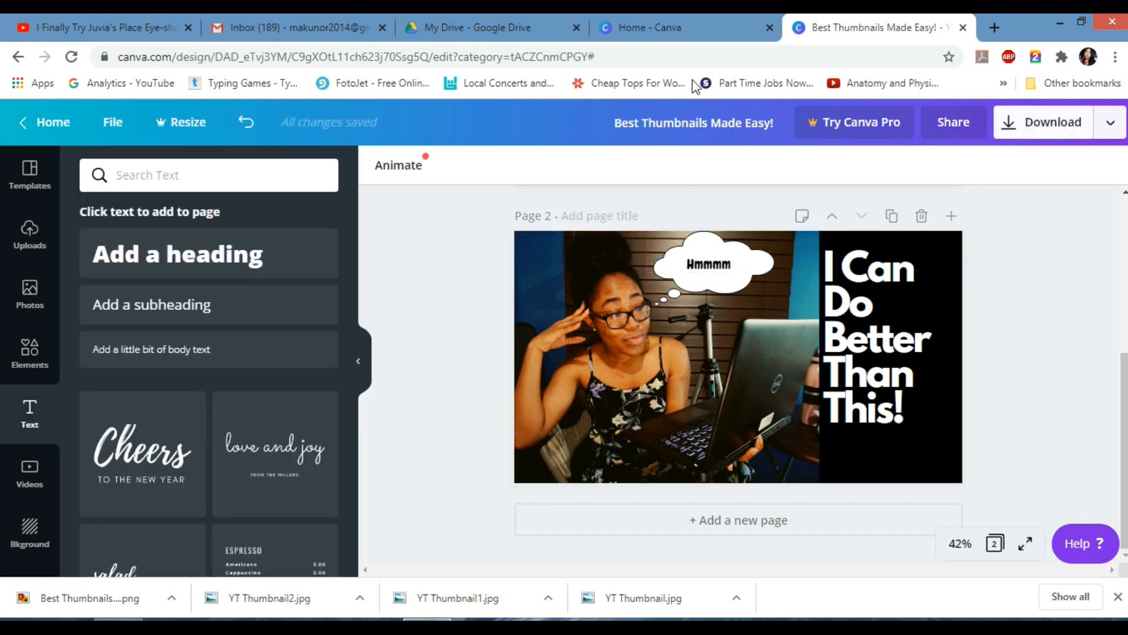
Download all pages of the design and dismiss the published notice.
{"action": "left_click", "coordinate": [1052, 122]}
{"action": "left_click", "coordinate": [993, 471]}
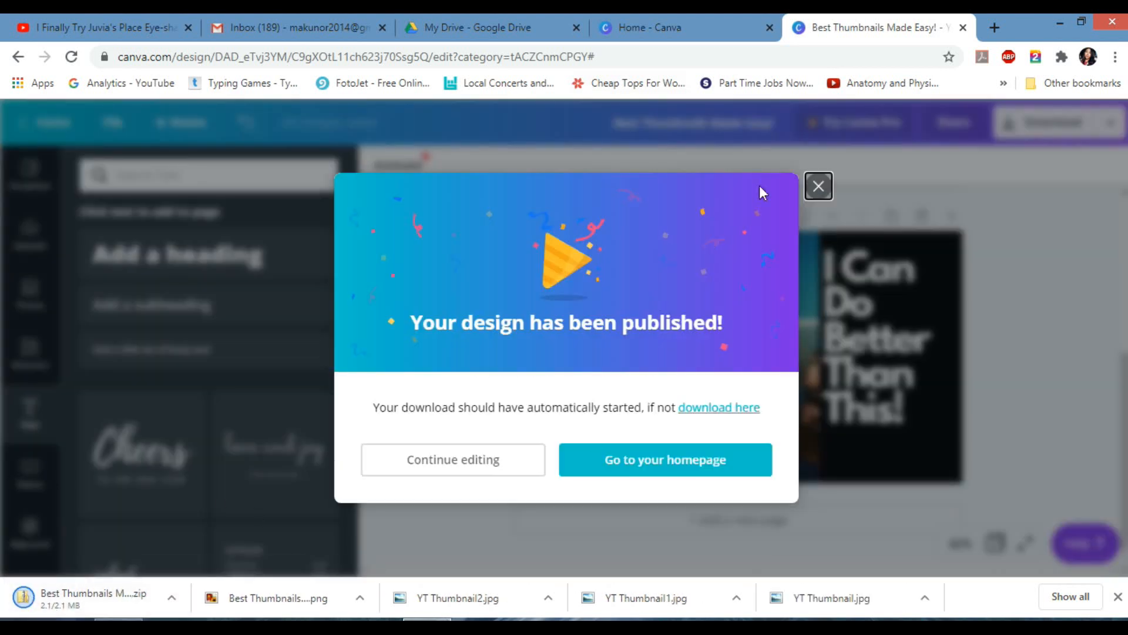
{"action": "left_click", "coordinate": [816, 184]}
Download only page 2 of the design and dismiss the published notice.
{"action": "left_click", "coordinate": [1085, 125]}
{"action": "left_click", "coordinate": [1056, 430]}
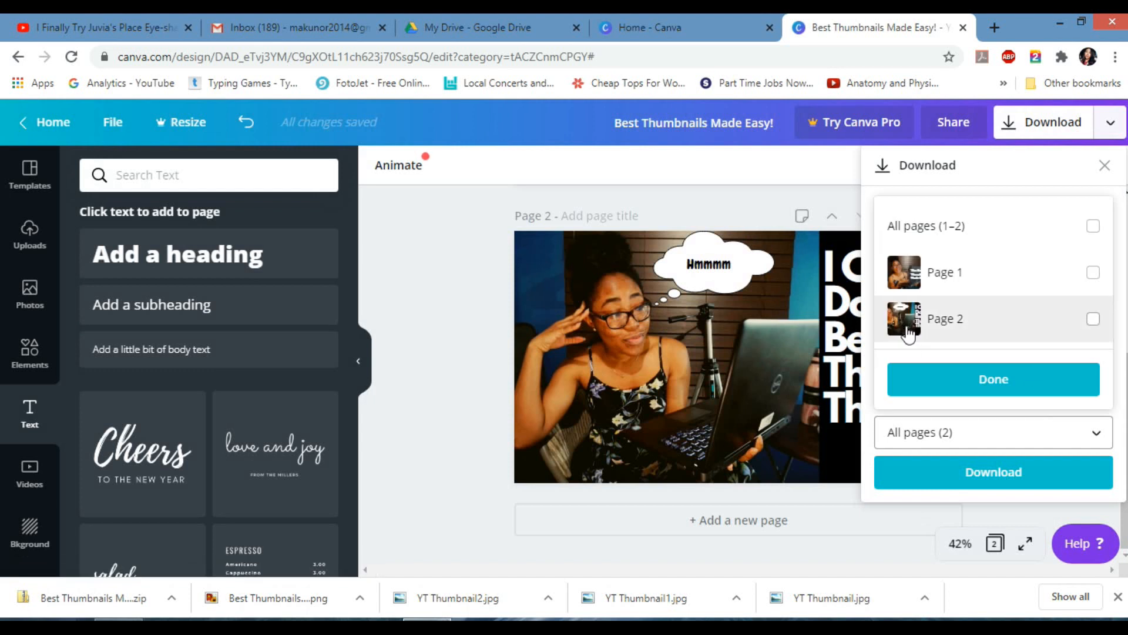
{"action": "left_click", "coordinate": [910, 327]}
{"action": "left_click", "coordinate": [989, 471]}
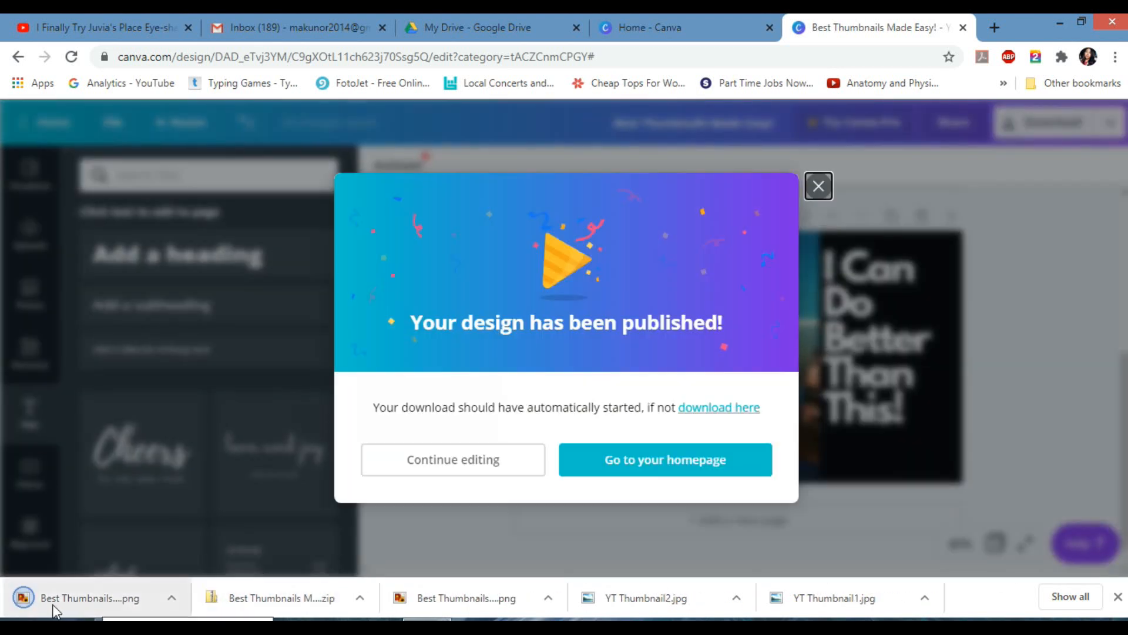
{"action": "left_click", "coordinate": [818, 186]}
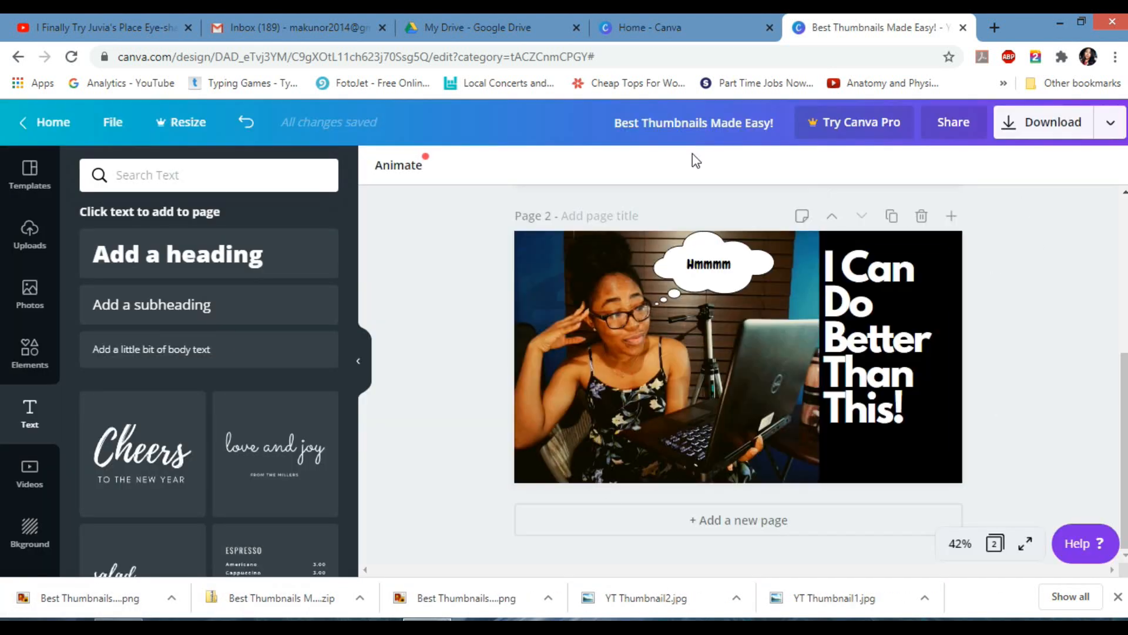
Add page 3 and set the uploaded photo of the woman smiling and typing on her laptop as its background.
{"action": "left_click", "coordinate": [950, 216]}
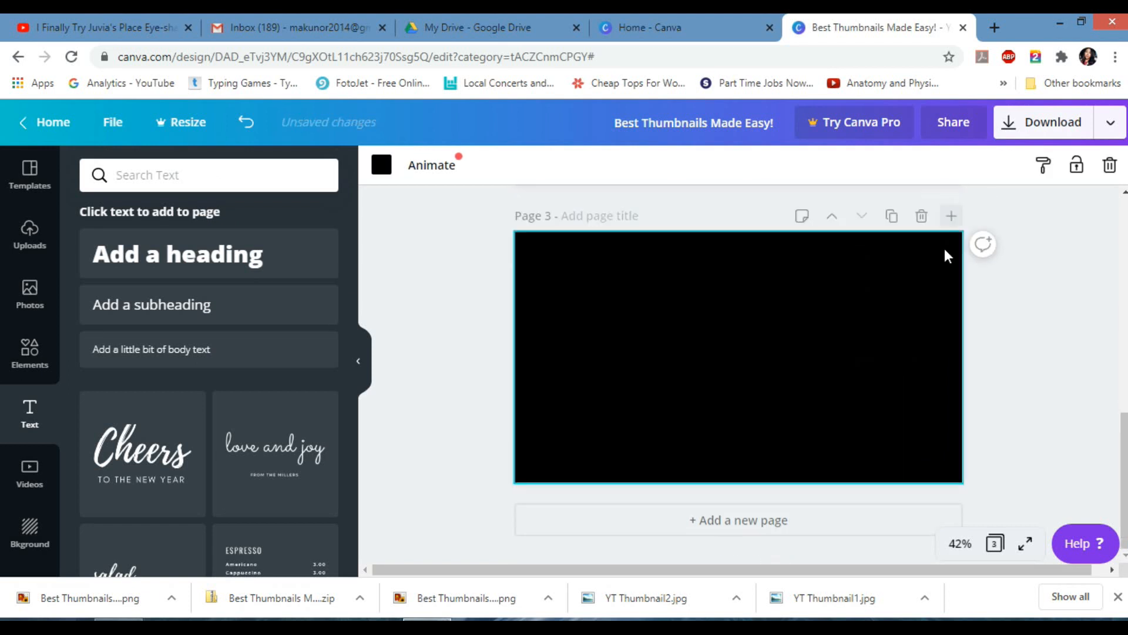
{"action": "left_click", "coordinate": [26, 235]}
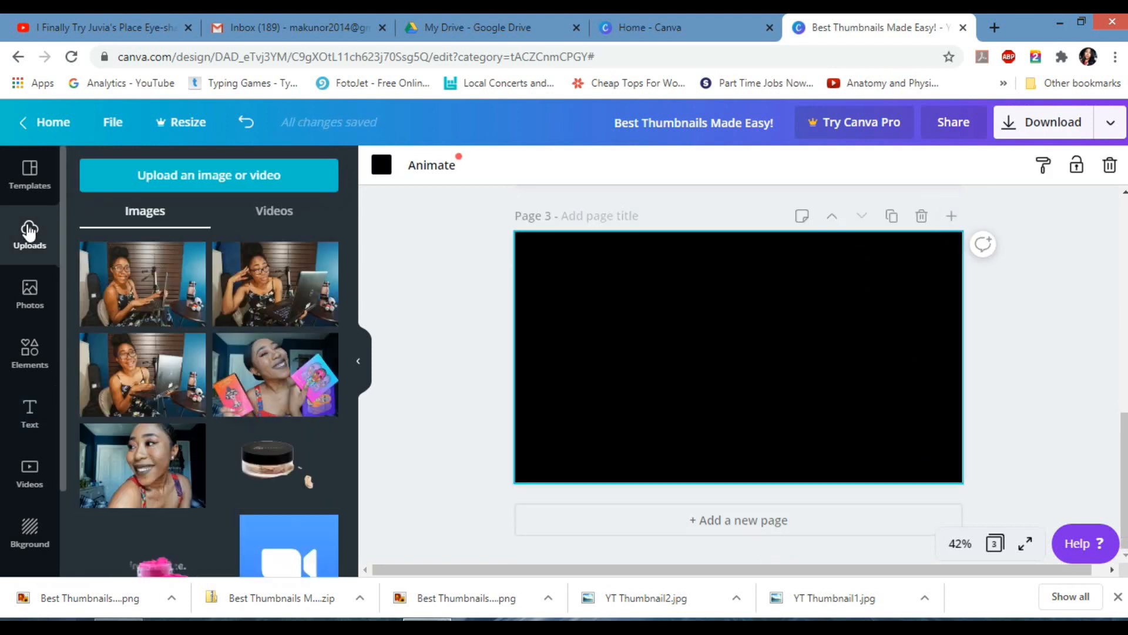
{"action": "left_click", "coordinate": [141, 283]}
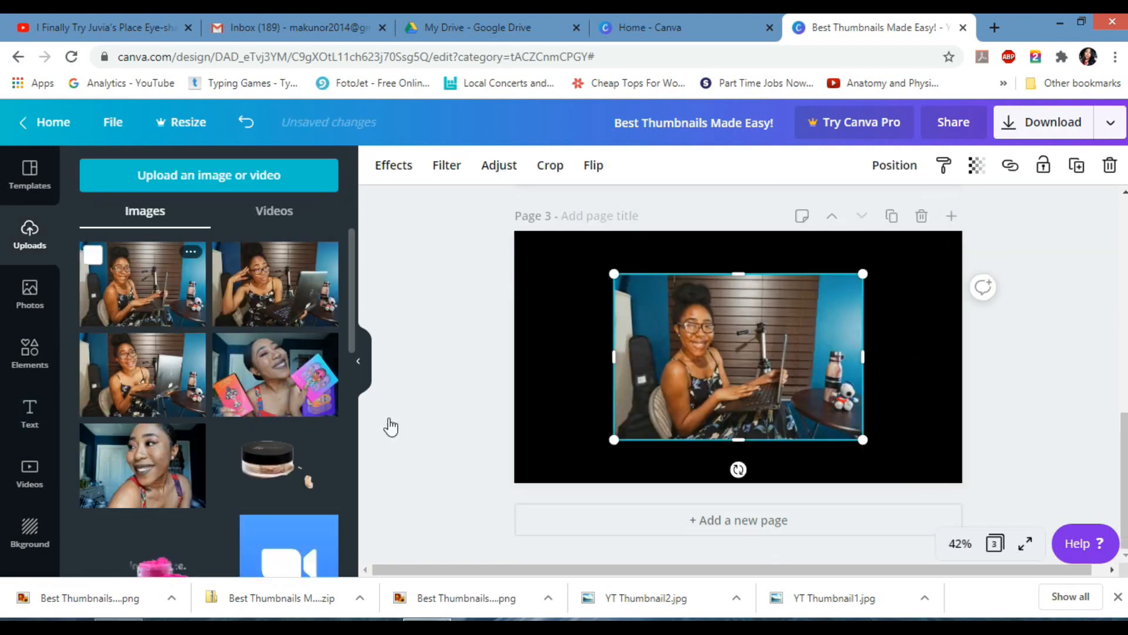
{"action": "right_click", "coordinate": [781, 393]}
{"action": "left_click", "coordinate": [833, 558]}
Apply the Festive filter to the background photo on page 3.
{"action": "left_click", "coordinate": [599, 165]}
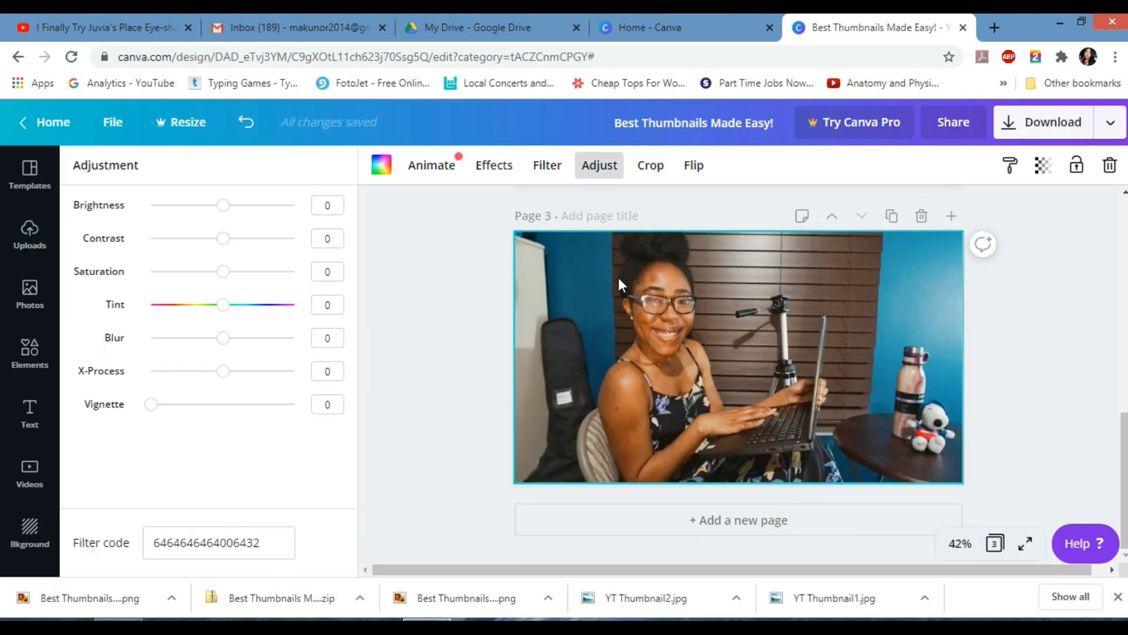
{"action": "left_click", "coordinate": [548, 165]}
{"action": "left_click", "coordinate": [235, 470]}
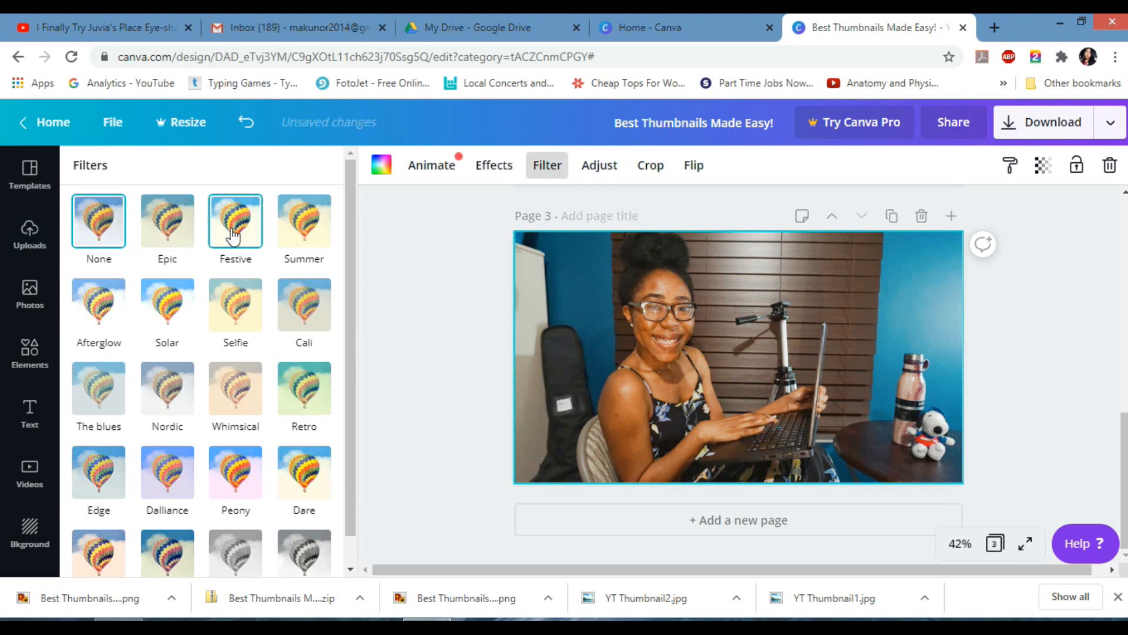
{"action": "key", "text": "Escape"}
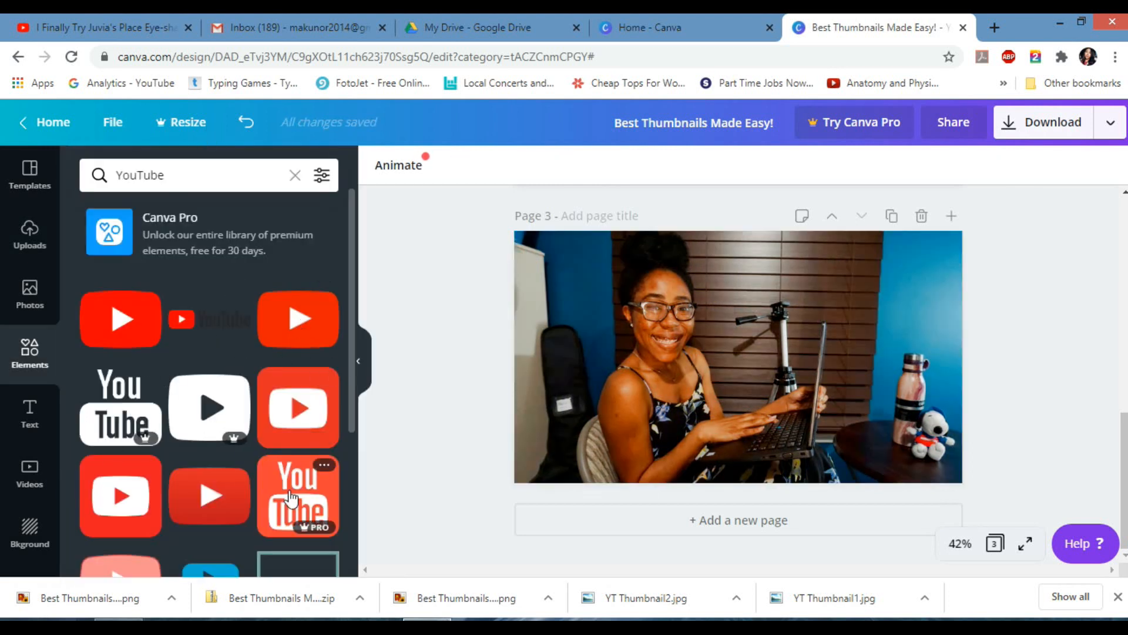
Add the YouTube logo with its wordmark to page 3 and place it over the left half of the photo.
{"action": "left_click", "coordinate": [224, 321]}
{"action": "left_click_drag", "start_coordinate": [729, 368], "coordinate": [610, 348]}
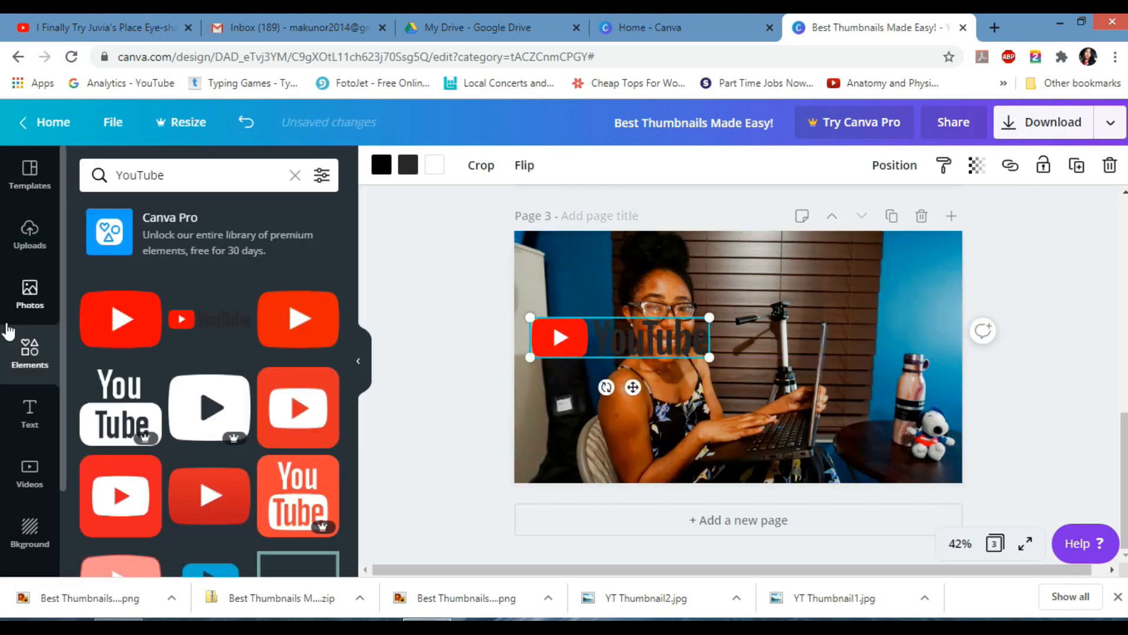
Add a light rectangle from the recently used elements in the bottom-left corner of page 3 and widen it for the logo.
{"action": "left_click", "coordinate": [294, 175]}
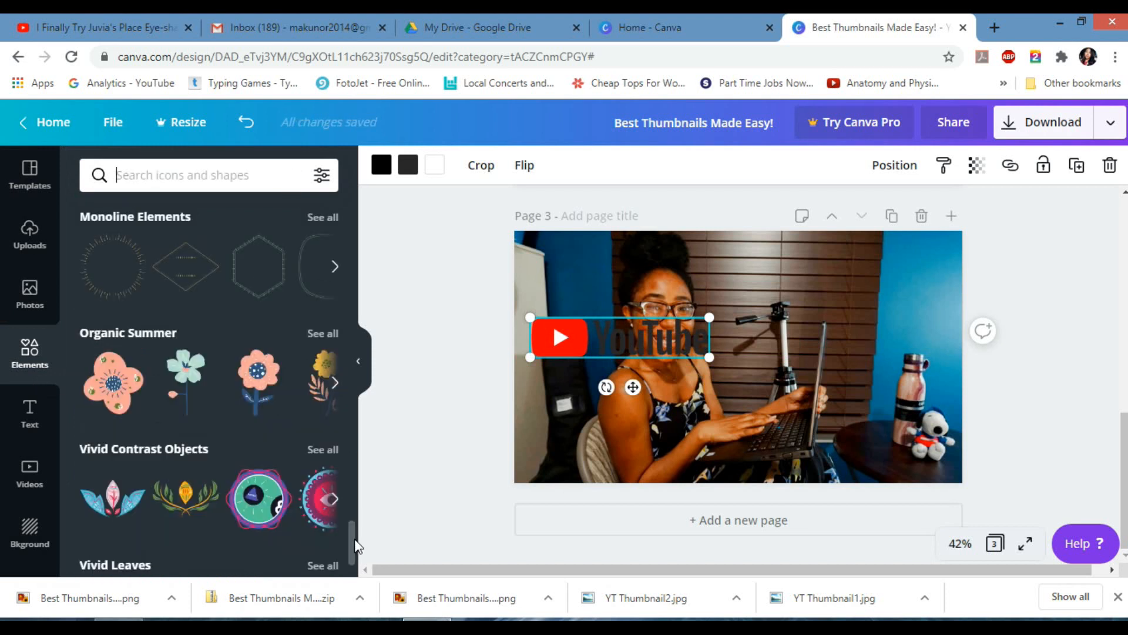
{"action": "left_click_drag", "start_coordinate": [357, 546], "coordinate": [351, 217]}
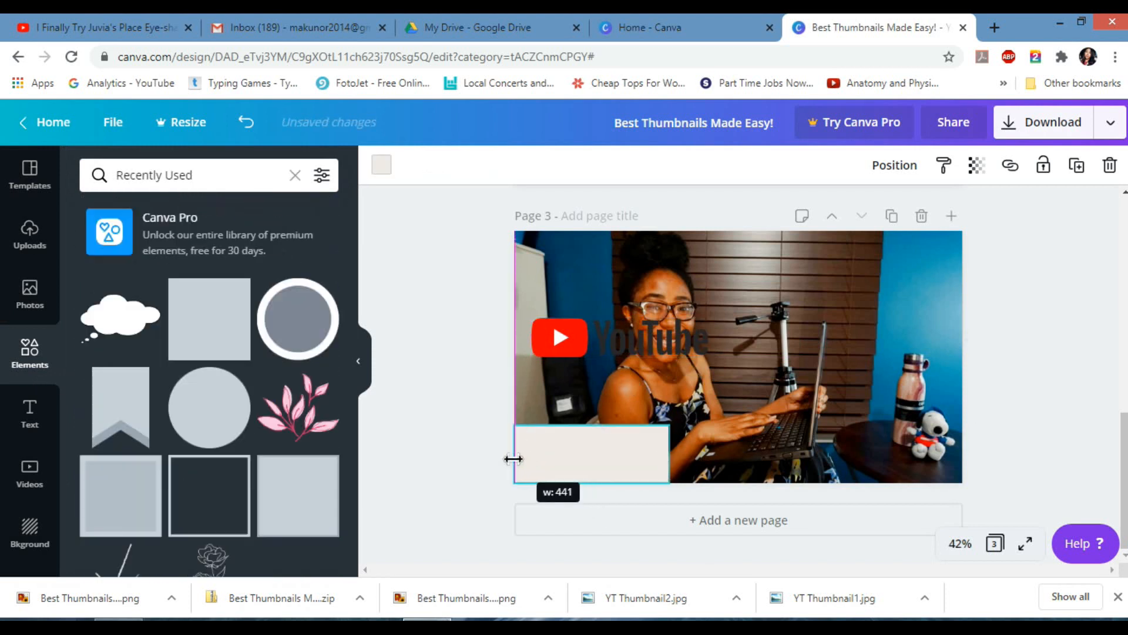
{"action": "left_click_drag", "start_coordinate": [669, 453], "coordinate": [725, 453]}
Move the YouTube logo onto the light rectangle in the photo's corner and layer the logo above the rectangle.
{"action": "left_click", "coordinate": [645, 362]}
{"action": "left_click_drag", "start_coordinate": [645, 362], "coordinate": [626, 436]}
{"action": "right_click", "coordinate": [626, 419]}
{"action": "left_click", "coordinate": [635, 468]}
{"action": "left_click", "coordinate": [1053, 314]}
Trim the rectangle's width to fit the YouTube logo and make the rectangle semi-transparent.
{"action": "left_click", "coordinate": [619, 429]}
{"action": "left_click_drag", "start_coordinate": [720, 458], "coordinate": [705, 457]}
{"action": "left_click", "coordinate": [977, 167]}
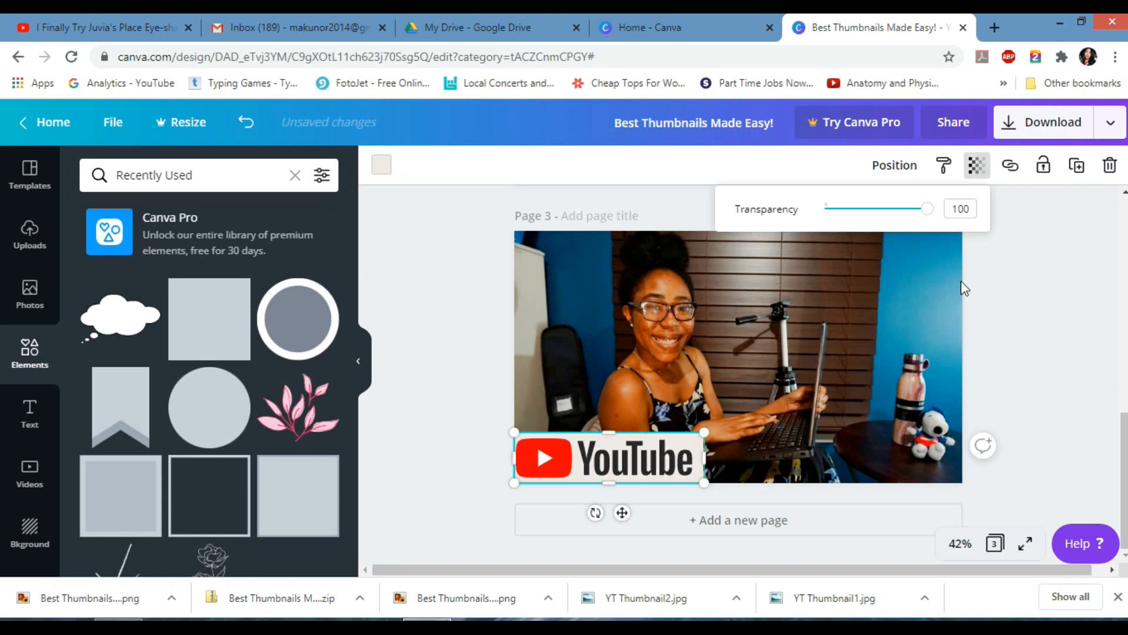
{"action": "left_click_drag", "start_coordinate": [926, 209], "coordinate": [894, 219]}
{"action": "left_click", "coordinate": [1078, 290]}
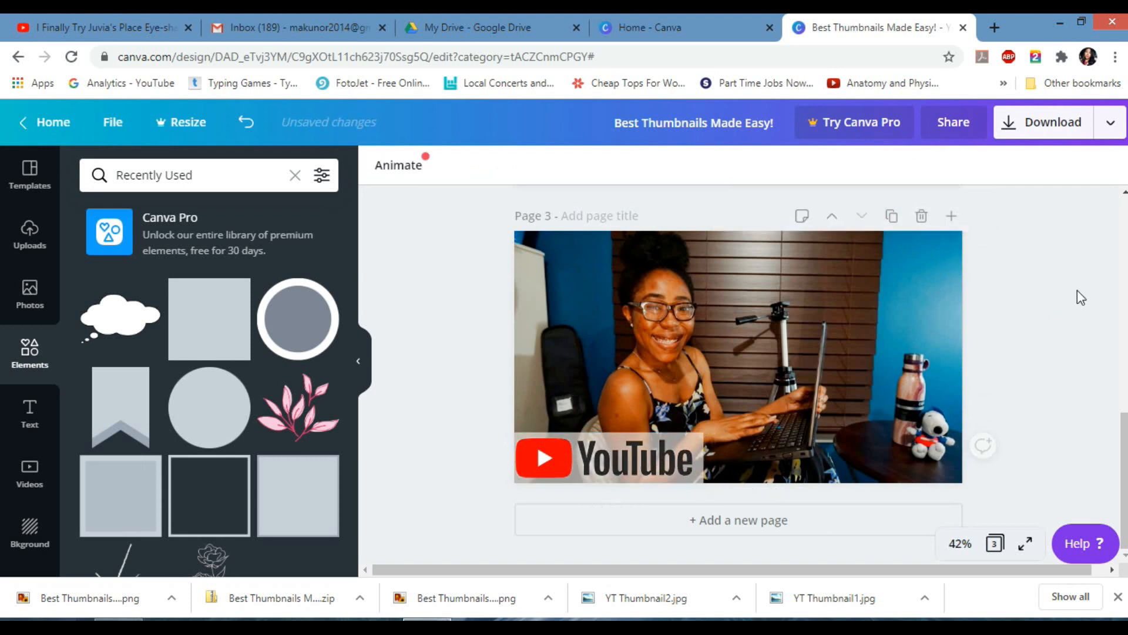
Add the heading "I Love My Thumbnails!" over the blinds on page 3 in Bangers at size 64, without bullets.
{"action": "left_click", "coordinate": [28, 430]}
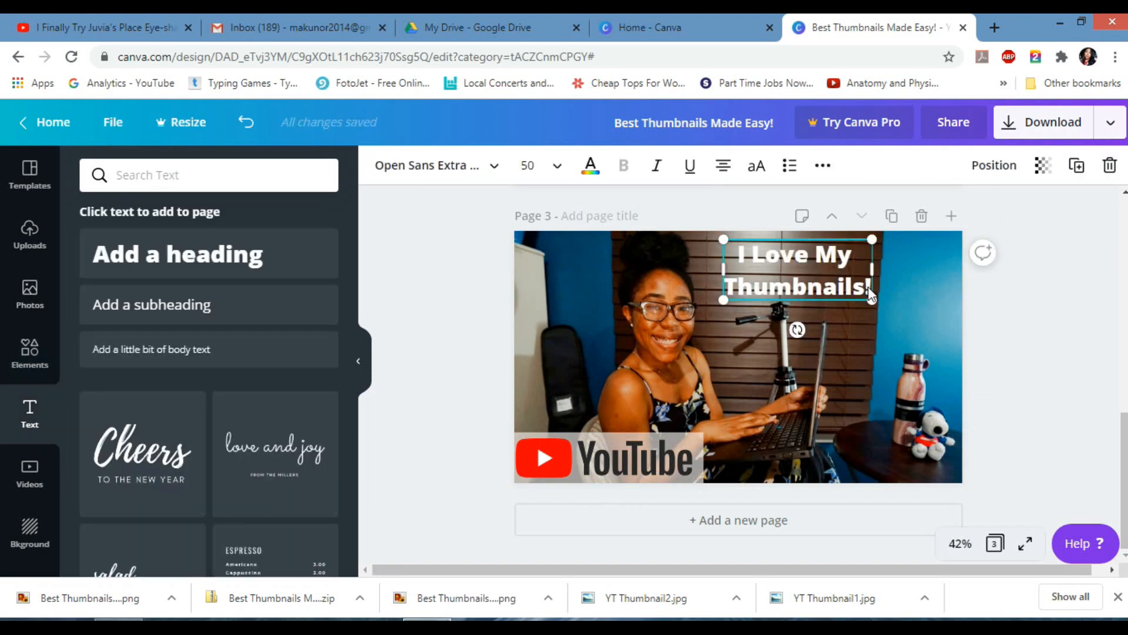
{"action": "double_click", "coordinate": [858, 288]}
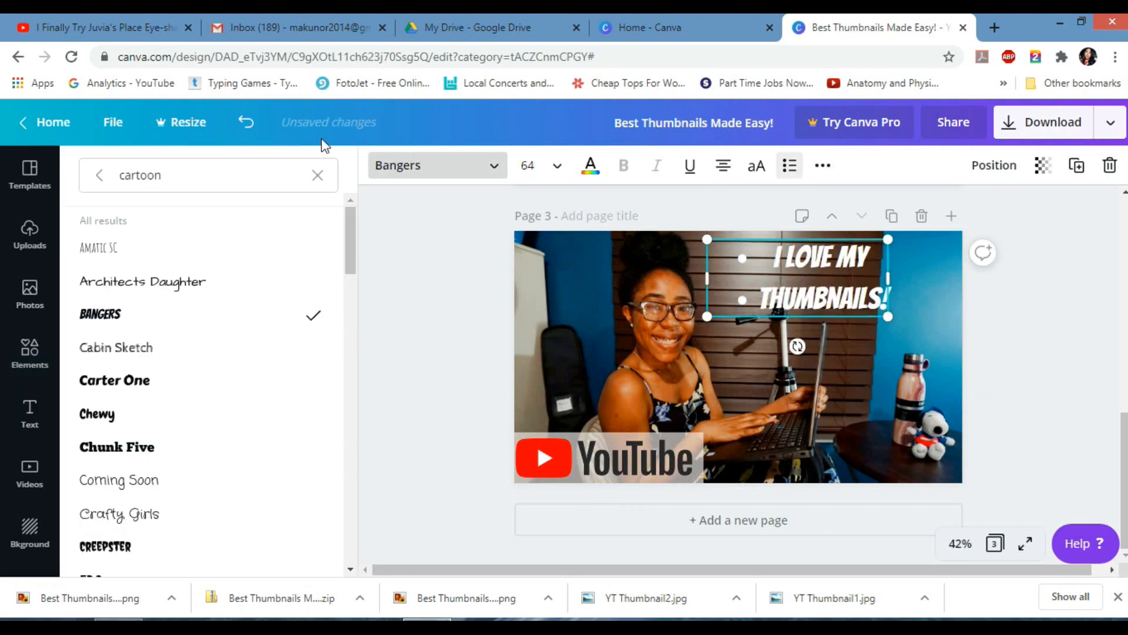
{"action": "left_click", "coordinate": [245, 121]}
Widen the letter spacing of the "I Love My Thumbnails!" heading and shift it slightly sideways over the blinds.
{"action": "left_click", "coordinate": [823, 166]}
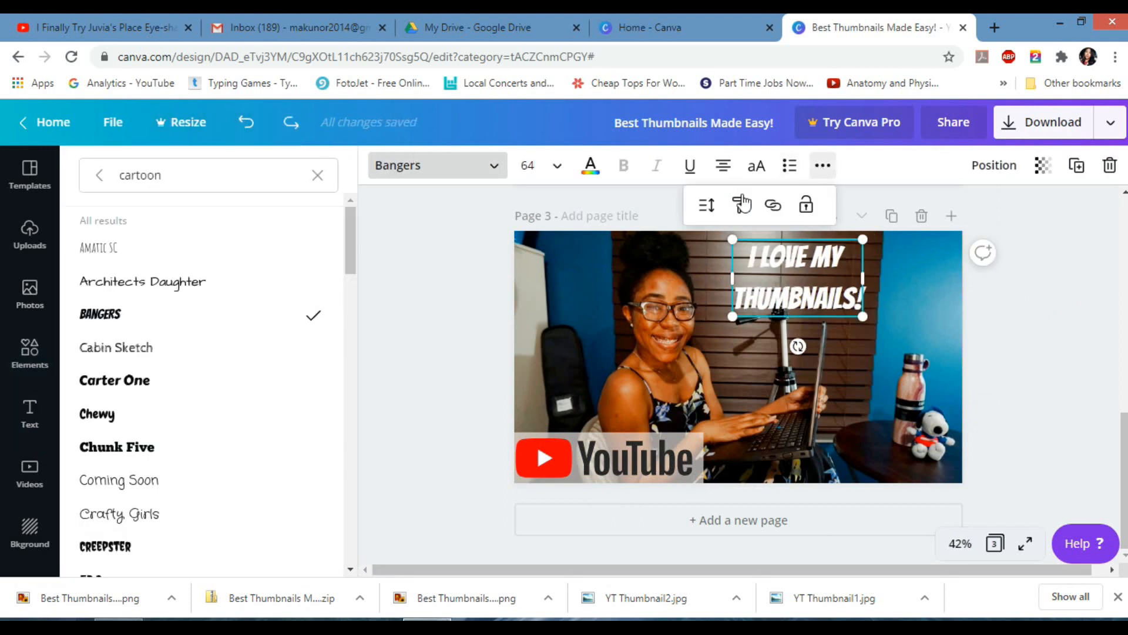
{"action": "left_click", "coordinate": [706, 206]}
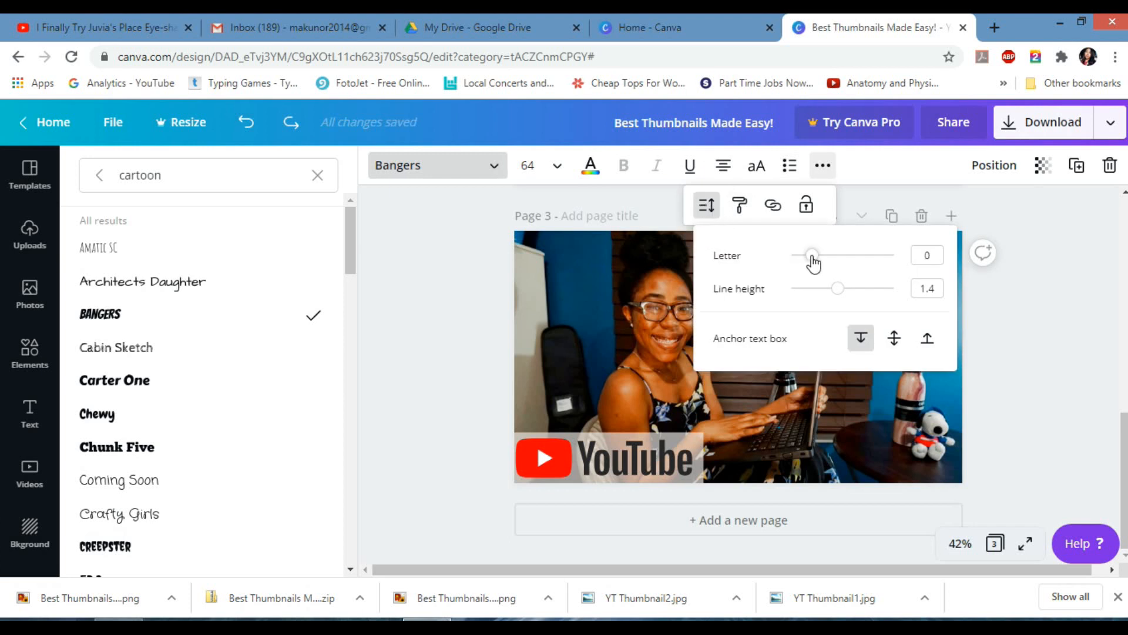
{"action": "left_click_drag", "start_coordinate": [813, 263], "coordinate": [829, 266]}
{"action": "left_click", "coordinate": [860, 291]}
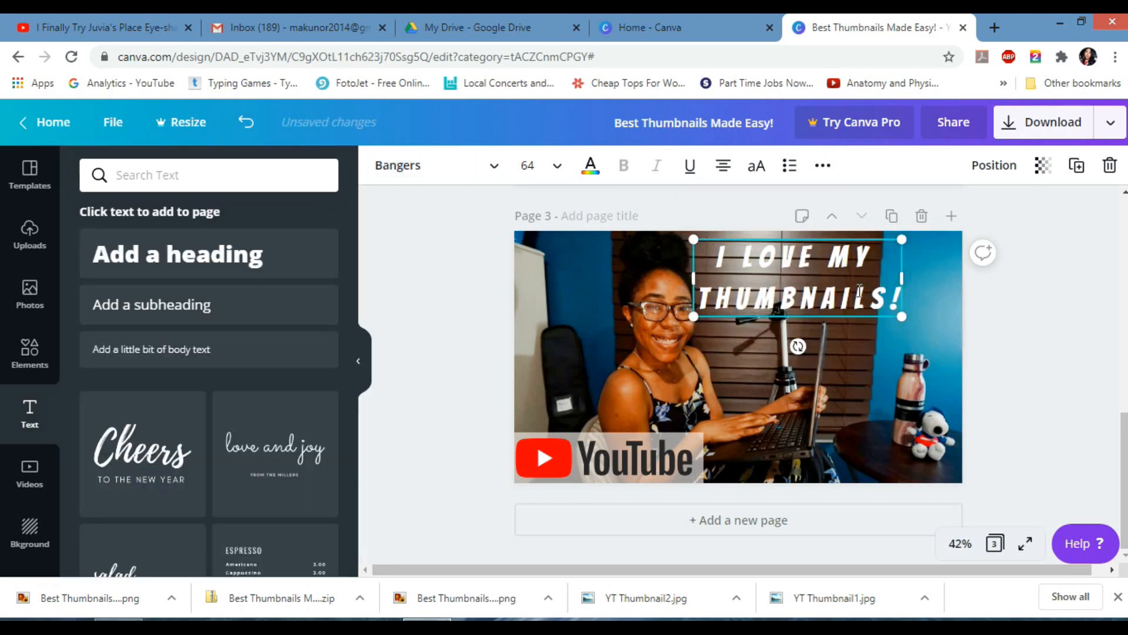
{"action": "key", "text": "shift+Right"}
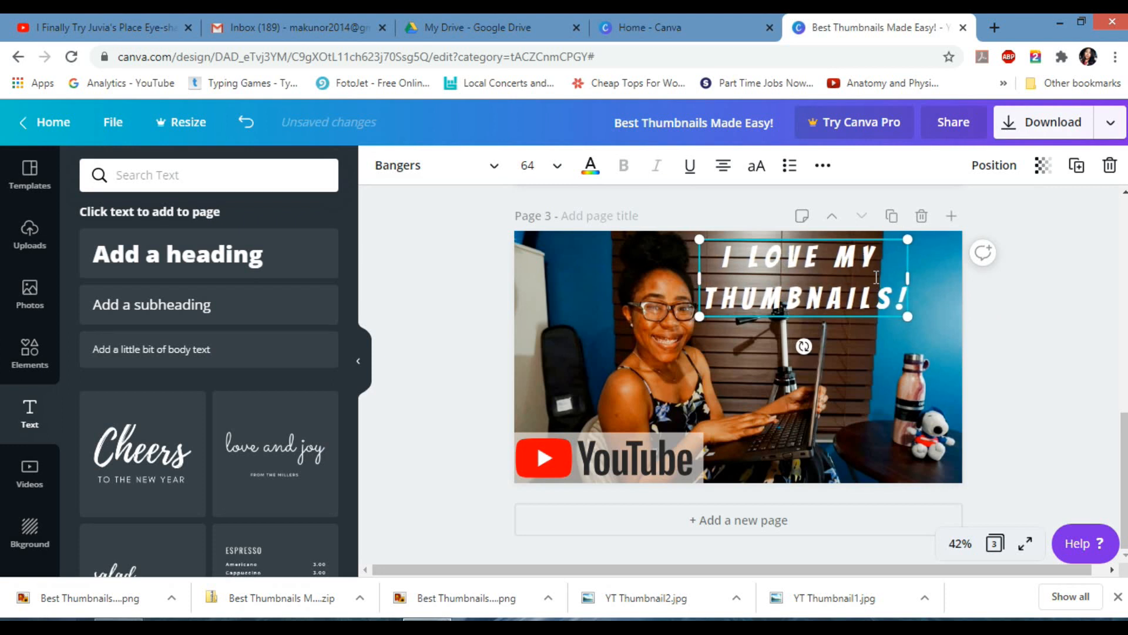
{"action": "left_click", "coordinate": [1088, 296]}
{"action": "mouse_move", "coordinate": [795, 288]}
{"action": "left_mouse_down"}
{"action": "mouse_move", "coordinate": [764, 280]}
{"action": "mouse_move", "coordinate": [775, 287]}
{"action": "left_mouse_up"}
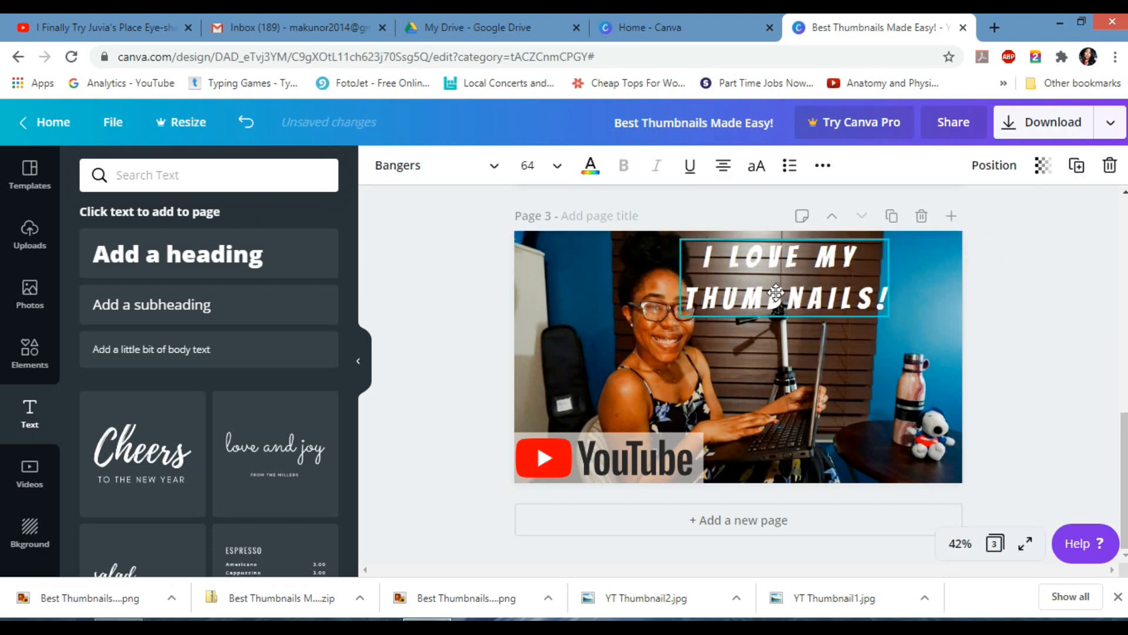
Set the heading's letter spacing to 189 and move it up to the top edge of page 3, beside the woman's head.
{"action": "left_click", "coordinate": [822, 167]}
{"action": "left_click", "coordinate": [706, 204]}
{"action": "left_click_drag", "start_coordinate": [837, 259], "coordinate": [832, 261]}
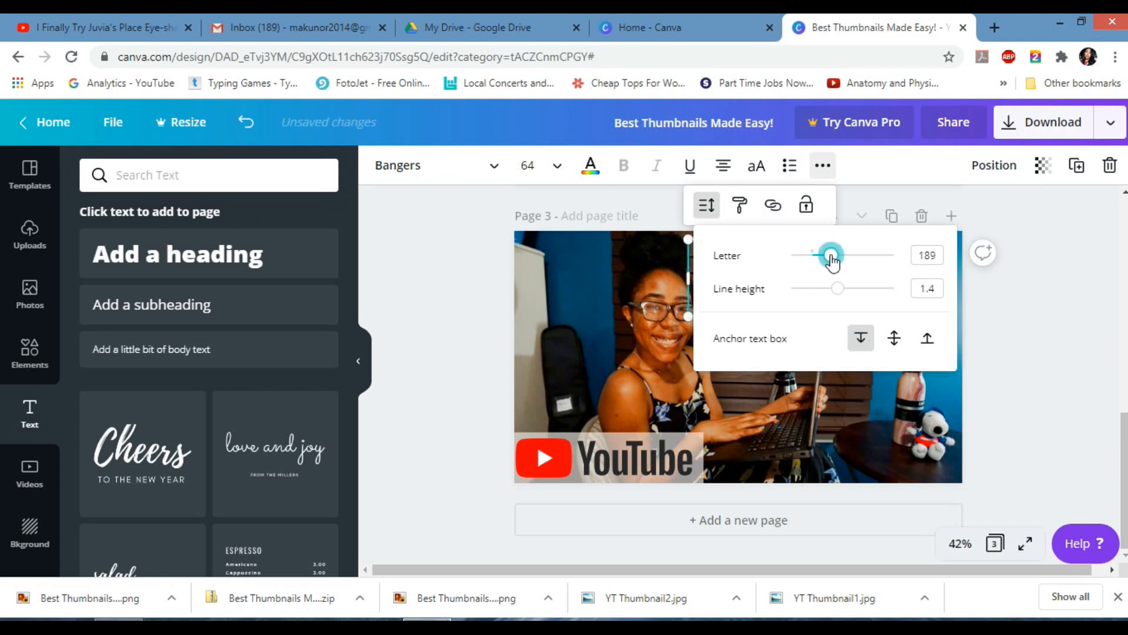
{"action": "left_click", "coordinate": [991, 286]}
{"action": "left_click", "coordinate": [833, 278]}
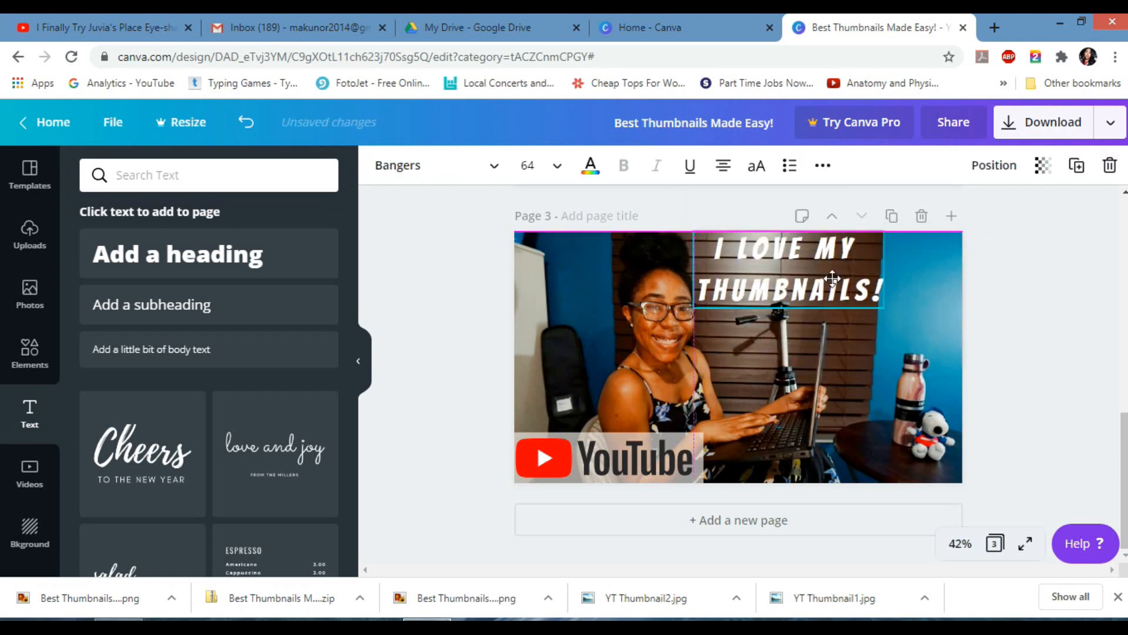
{"action": "left_click", "coordinate": [1099, 318]}
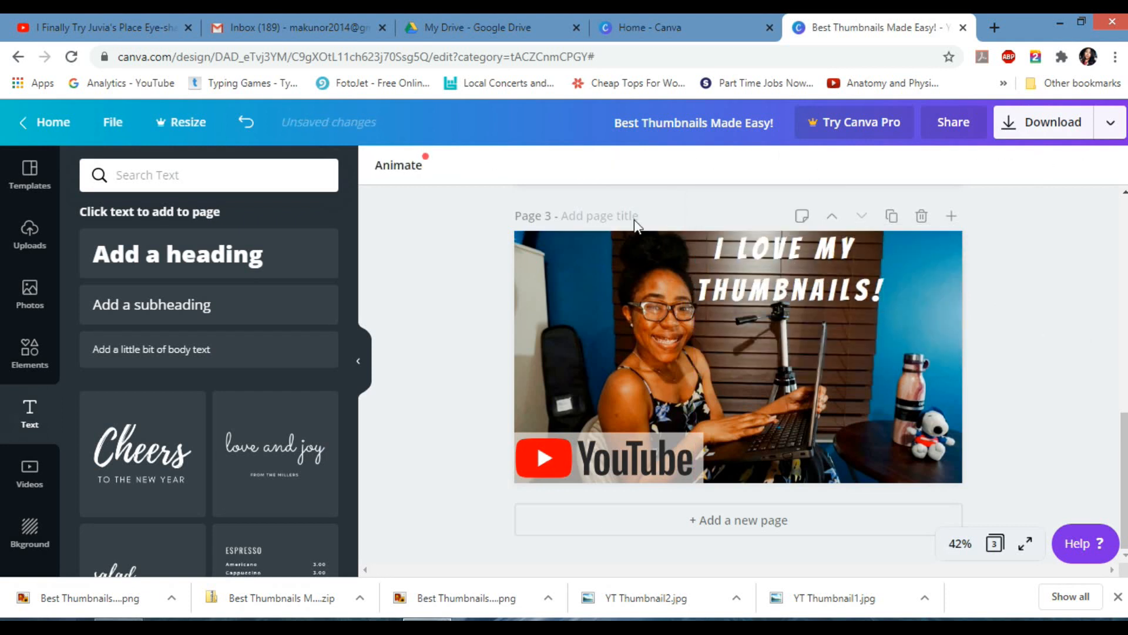
Download only page 3 of the design as a PNG.
{"action": "left_click", "coordinate": [1078, 139]}
{"action": "left_click", "coordinate": [1006, 442]}
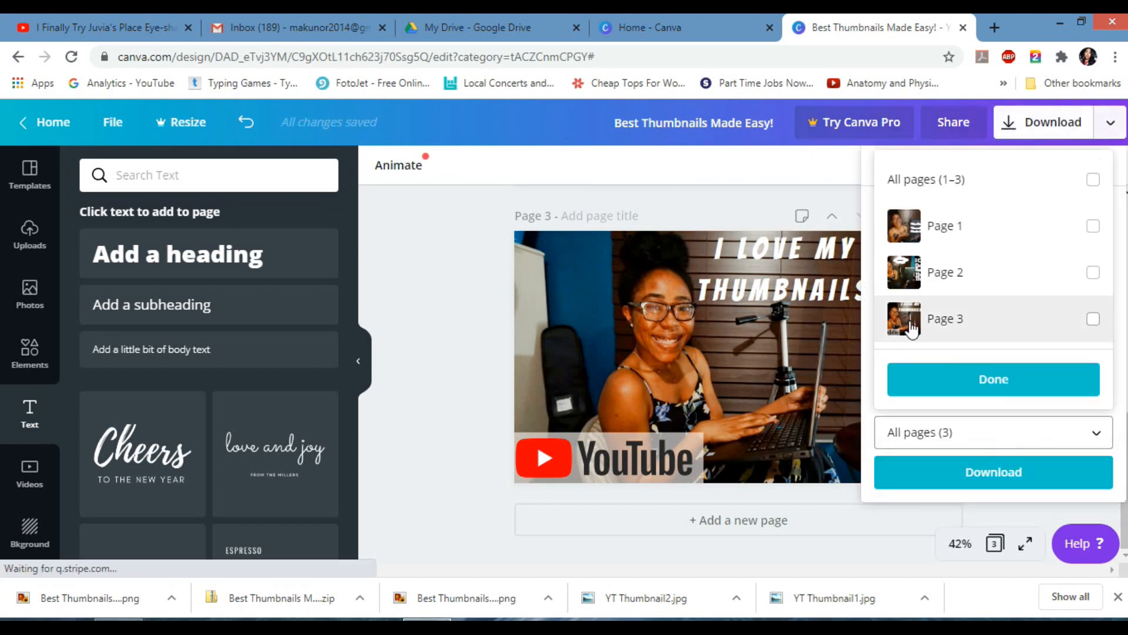
{"action": "left_click", "coordinate": [999, 319]}
{"action": "left_click", "coordinate": [993, 383]}
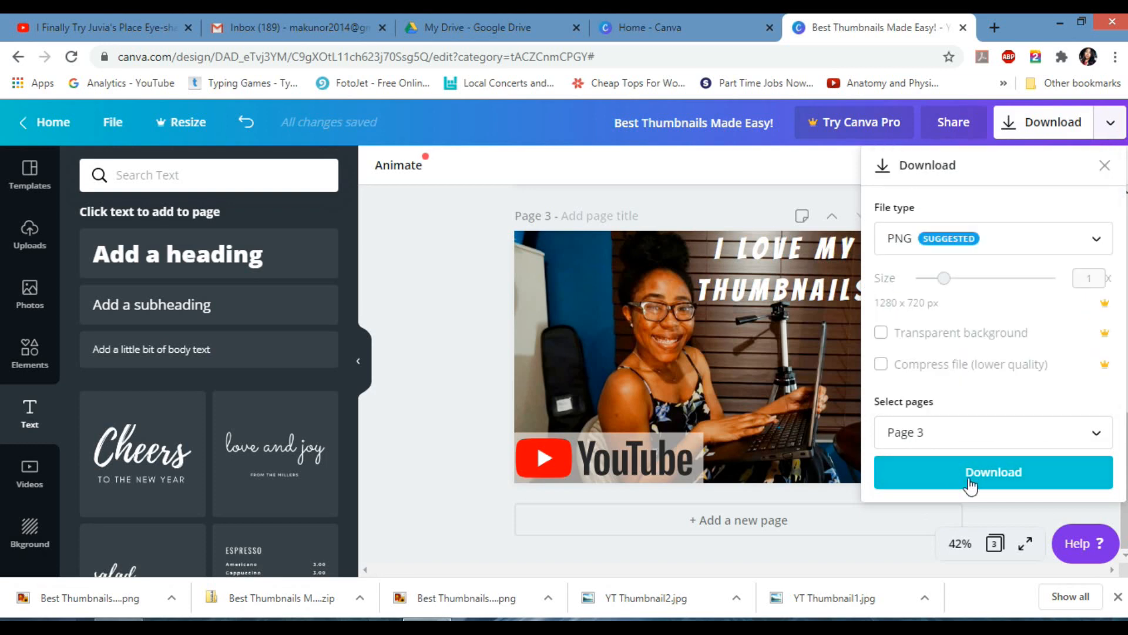
{"action": "left_click", "coordinate": [973, 477]}
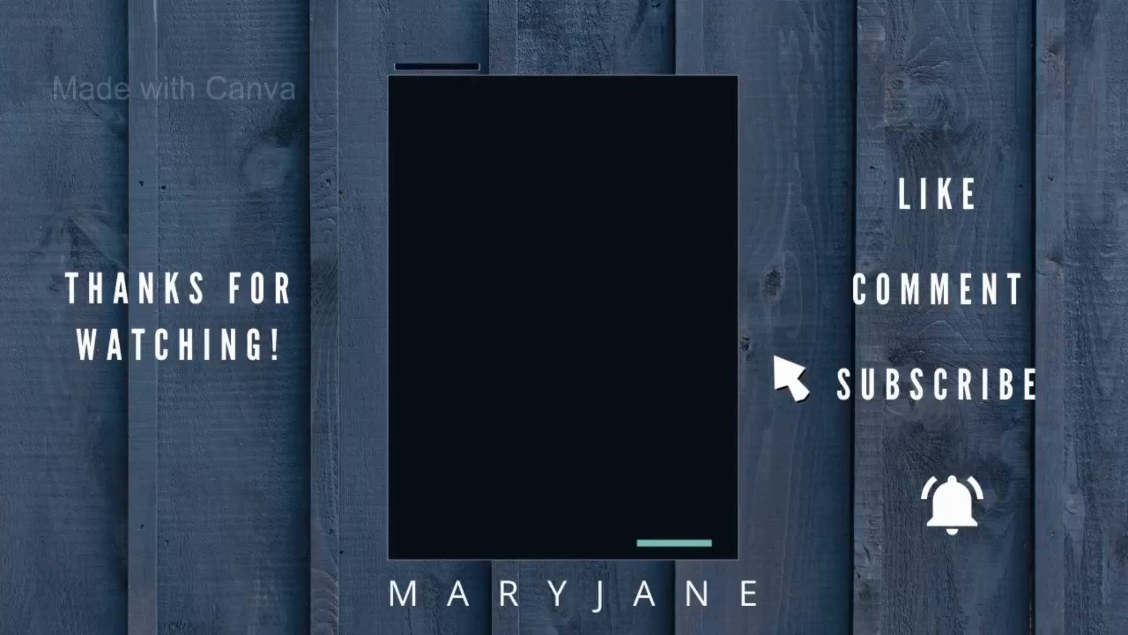